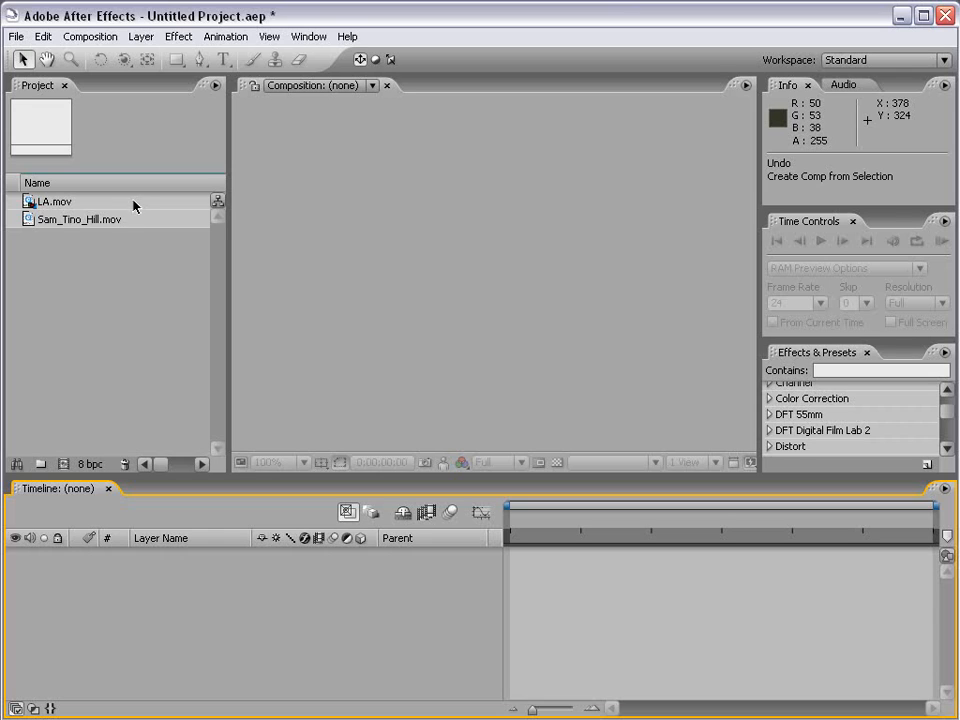
# Create a new composition from the LA.mov footage
pyautogui.click(32, 201)
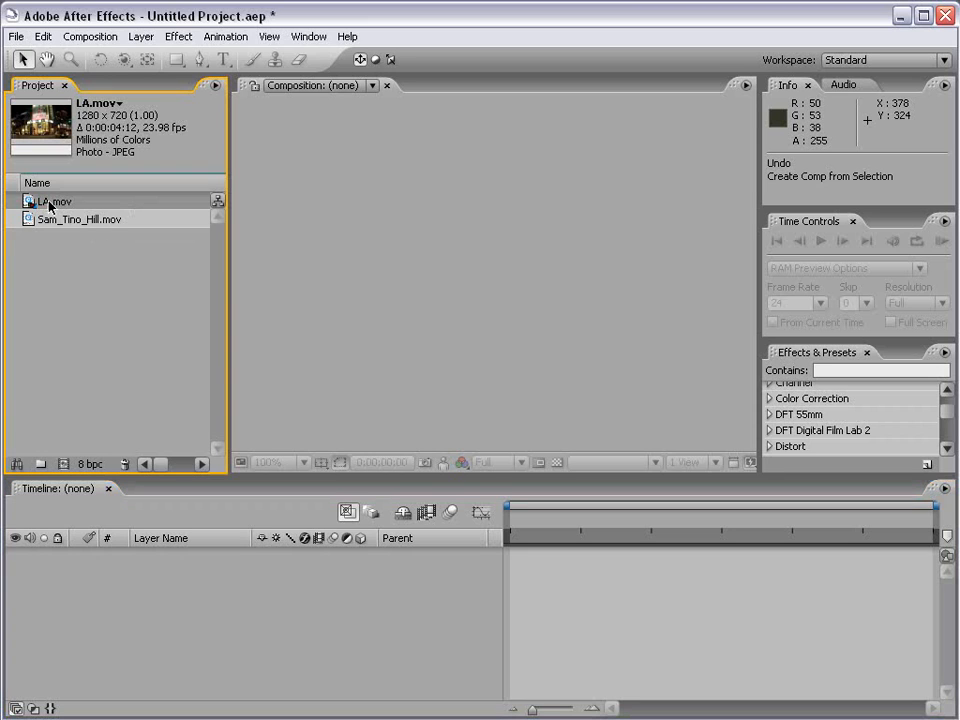
pyautogui.moveTo(30, 205); pyautogui.dragTo(63, 464)
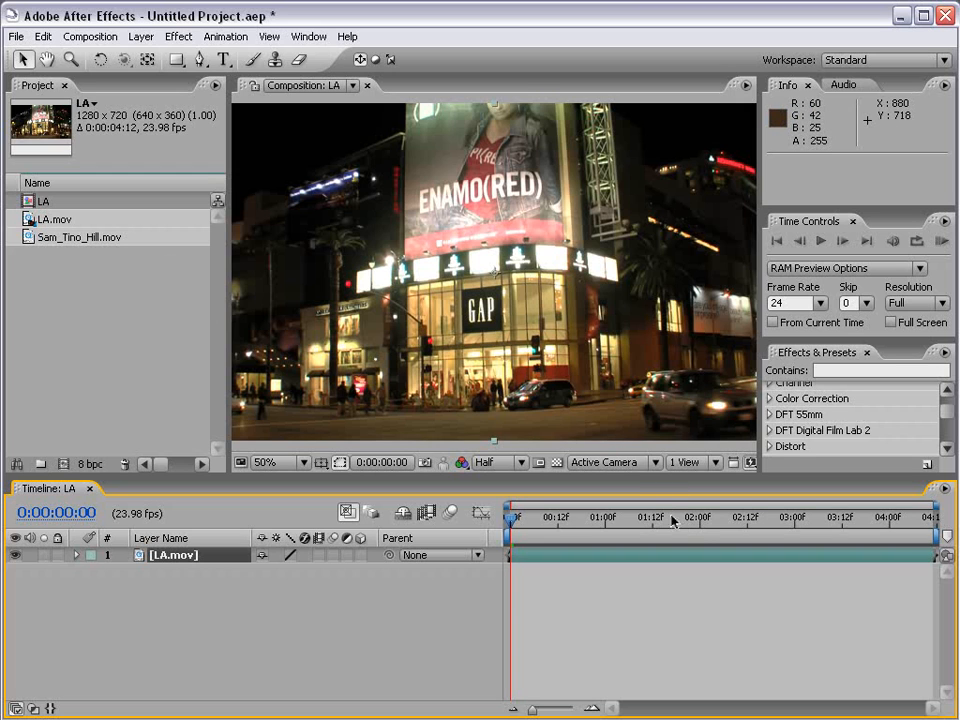
# Find the segment to keep in the LA composition and start the work area at 0:00:01:17
pyautogui.moveTo(673, 520); pyautogui.dragTo(704, 519)
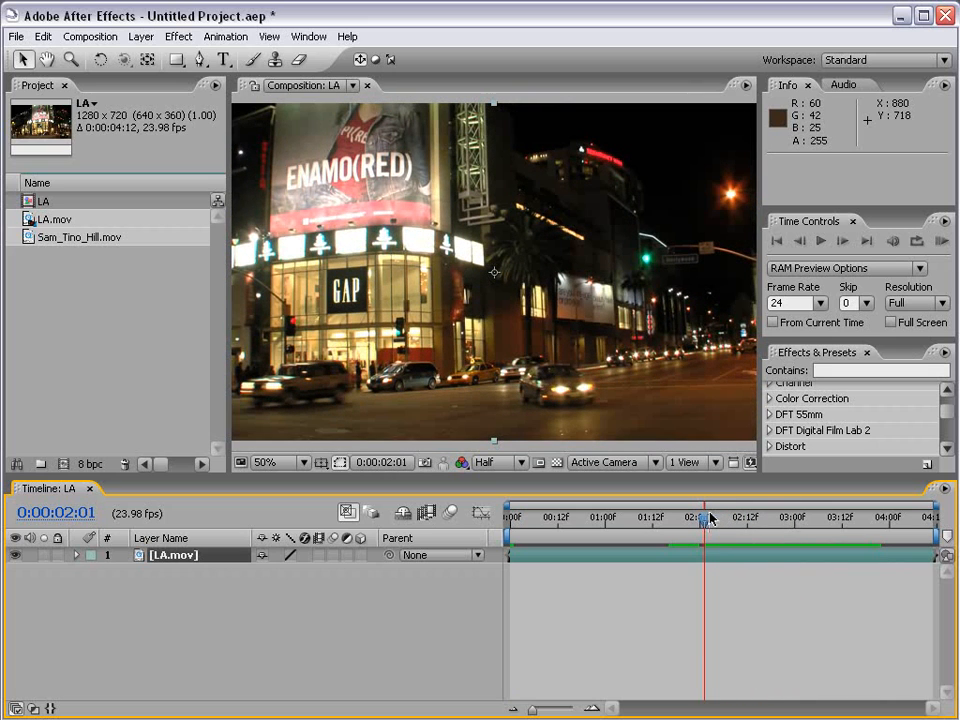
pyautogui.moveTo(704, 519); pyautogui.dragTo(670, 520)
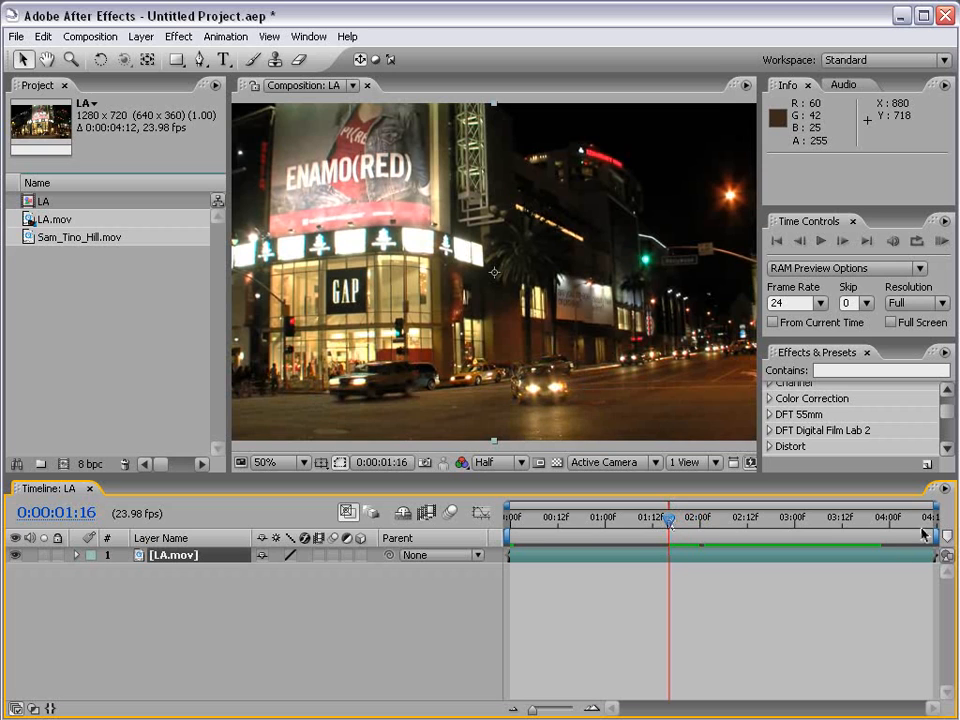
pyautogui.click(890, 520)
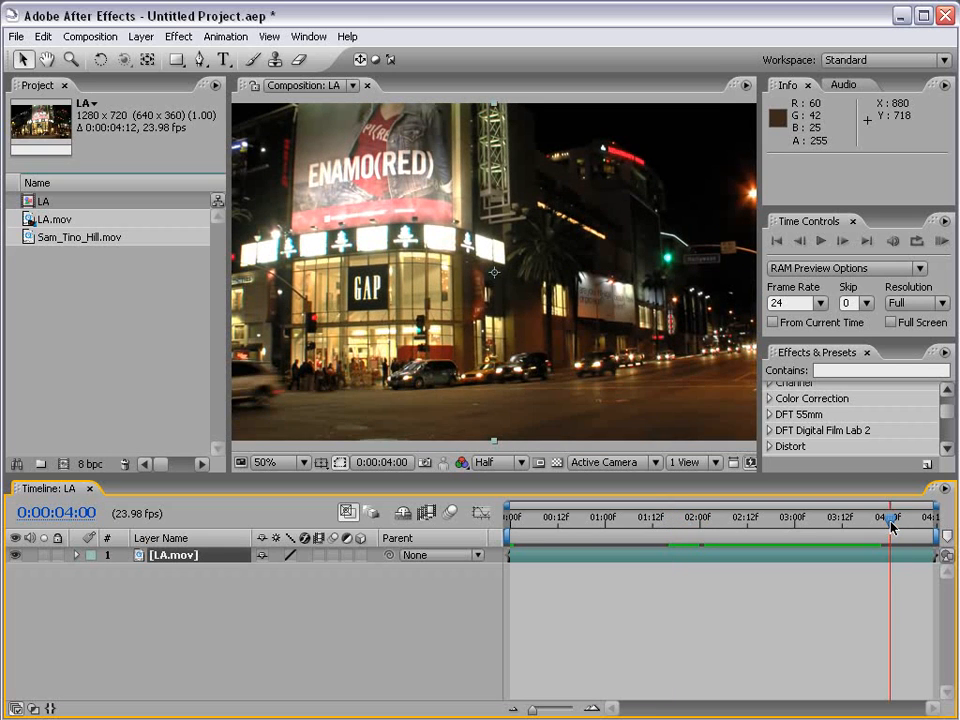
pyautogui.moveTo(890, 520); pyautogui.dragTo(673, 524)
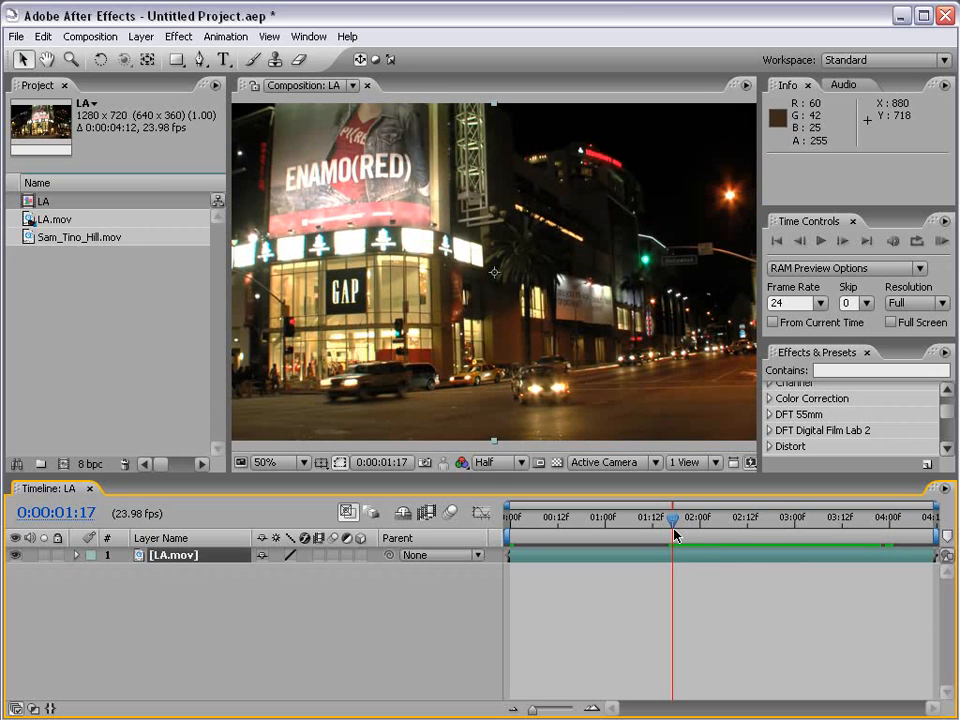
pyautogui.press('b')
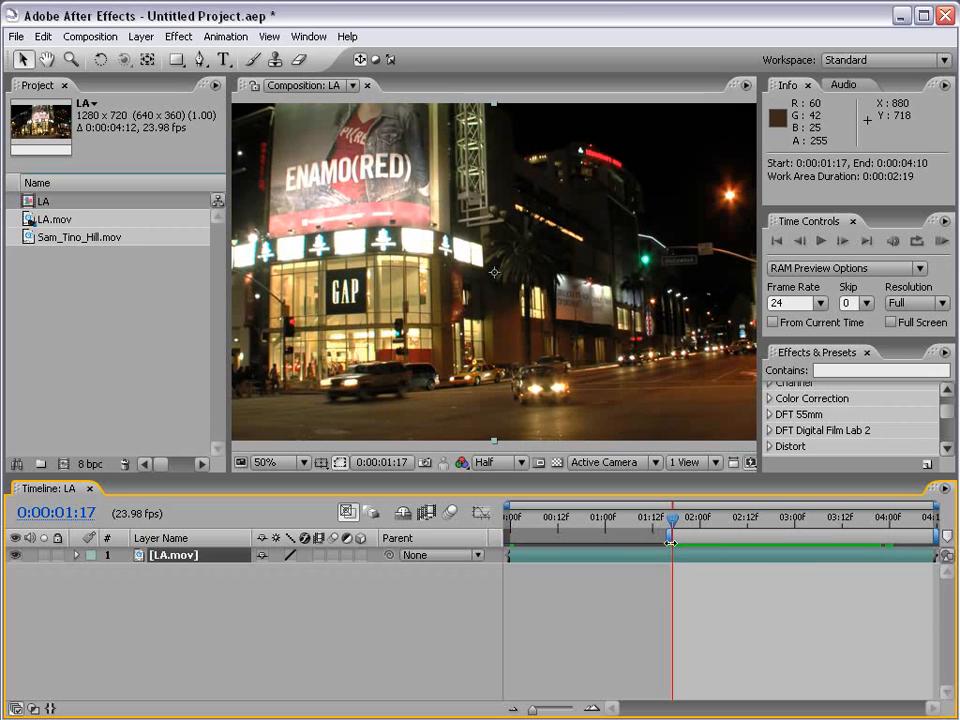
pyautogui.moveTo(668, 537)
pyautogui.mouseDown()
pyautogui.moveTo(561, 531)
pyautogui.moveTo(669, 553)
pyautogui.mouseUp()
# End the work area just past the four-second mark, at 0:00:04:01
pyautogui.click(826, 540)
pyautogui.moveTo(826, 540); pyautogui.dragTo(891, 541)
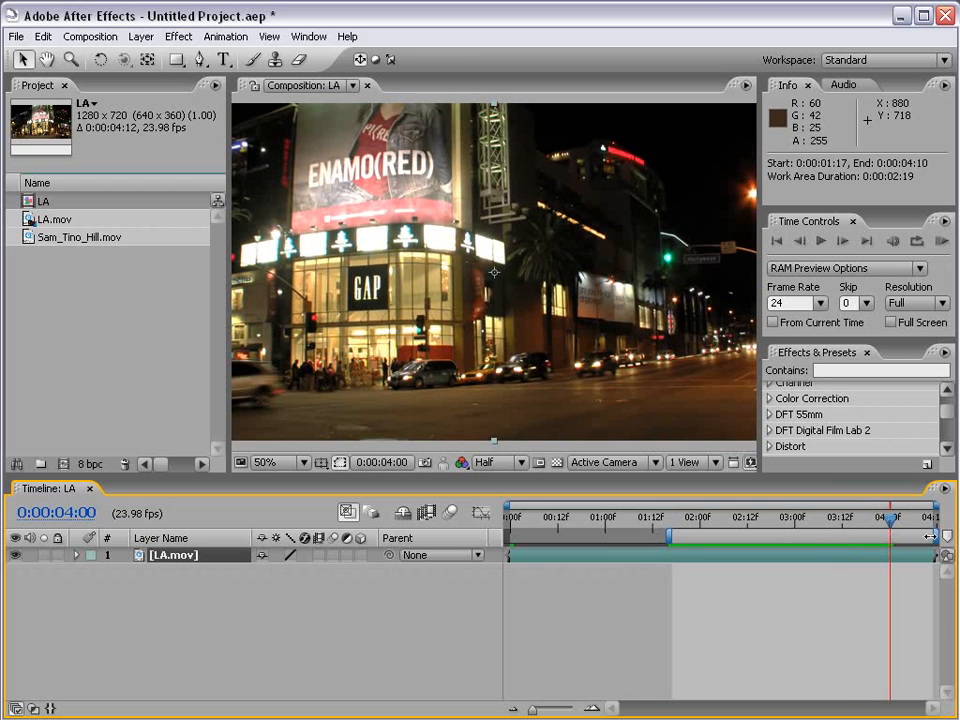
pyautogui.moveTo(930, 537); pyautogui.dragTo(898, 541)
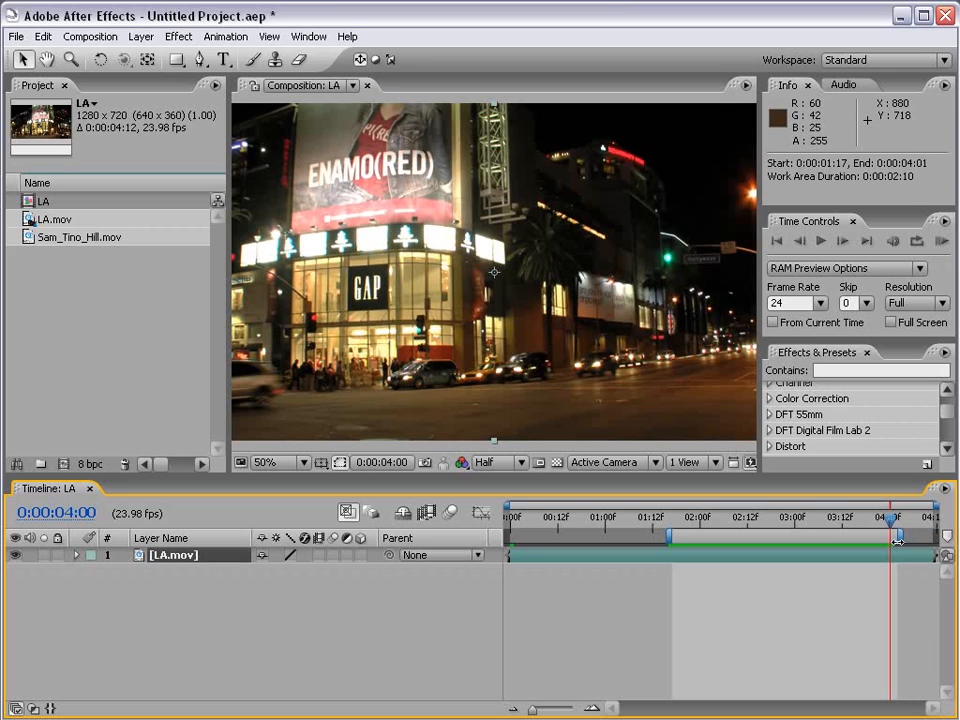
# Trim the composition to the work area and return the current time to the start
pyautogui.rightClick(697, 537)
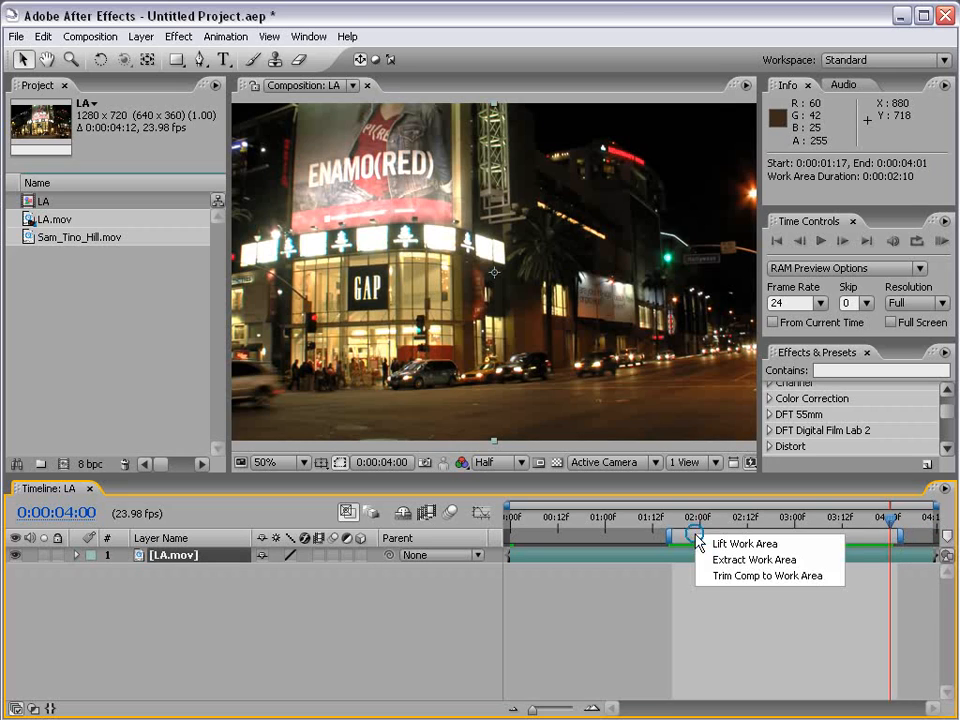
pyautogui.click(816, 577)
pyautogui.click(510, 520)
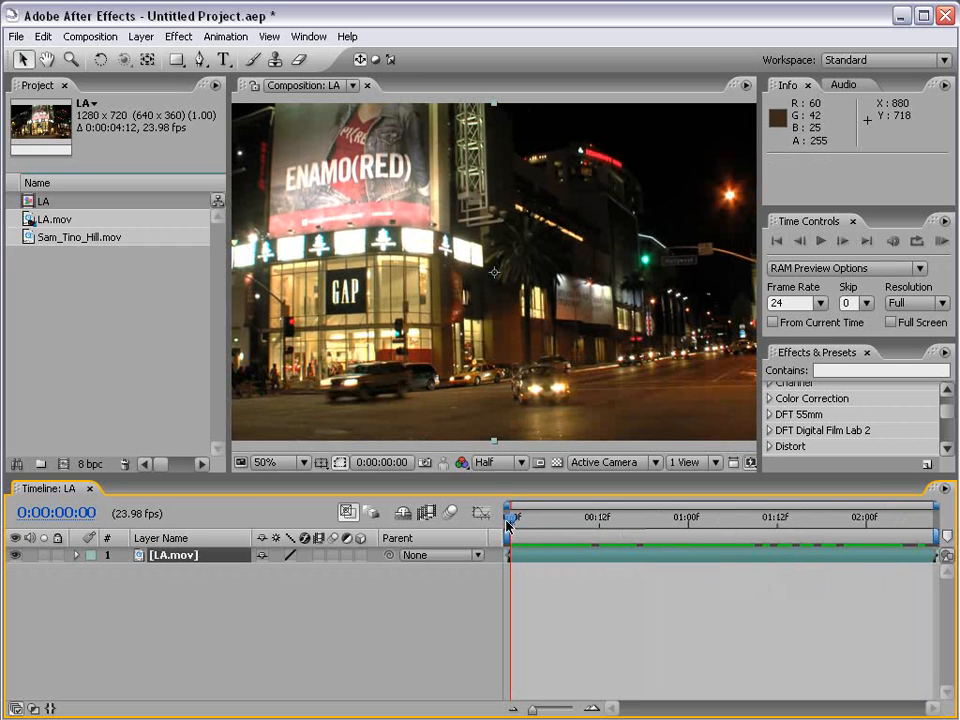
pyautogui.moveTo(512, 520); pyautogui.dragTo(500, 553)
# Open the LA.mov layer in its own viewer, comparing it with the LA composition view
pyautogui.doubleClick(527, 557)
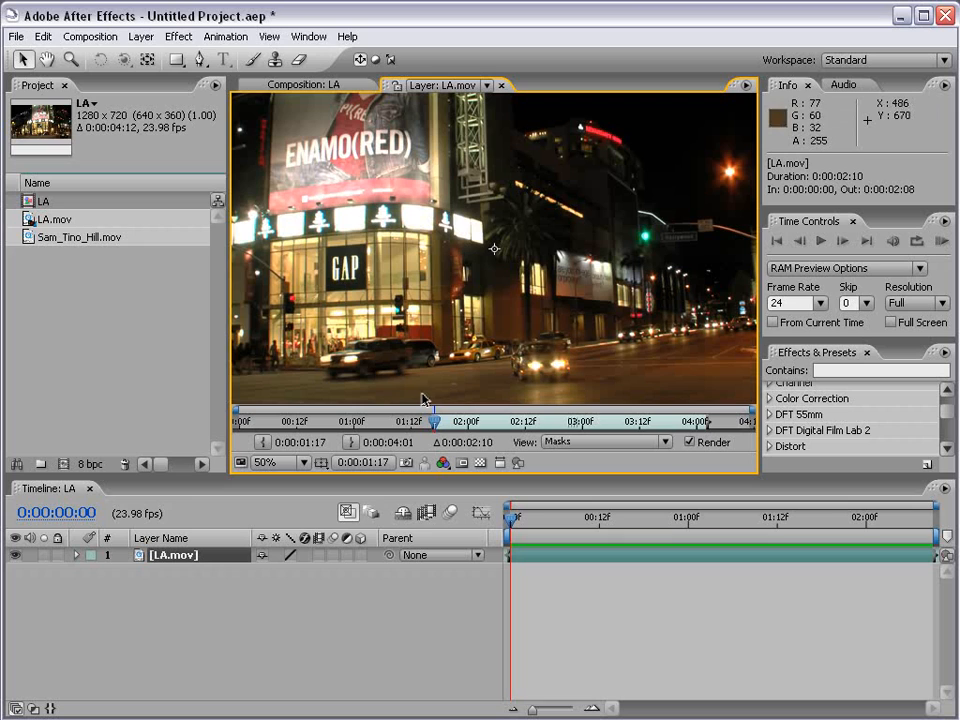
pyautogui.click(296, 86)
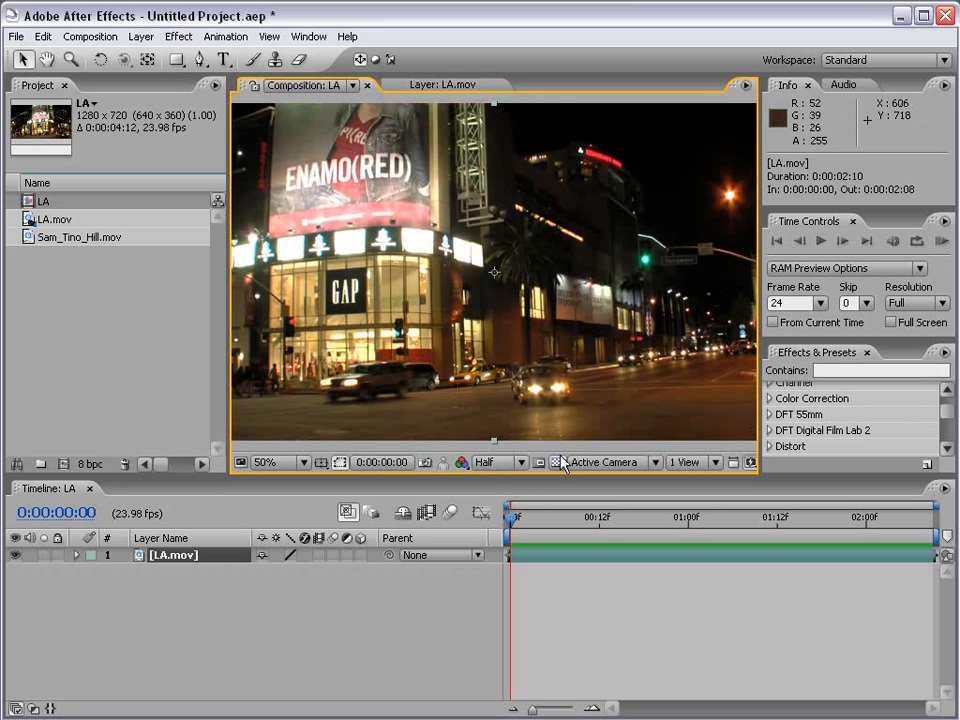
pyautogui.click(437, 88)
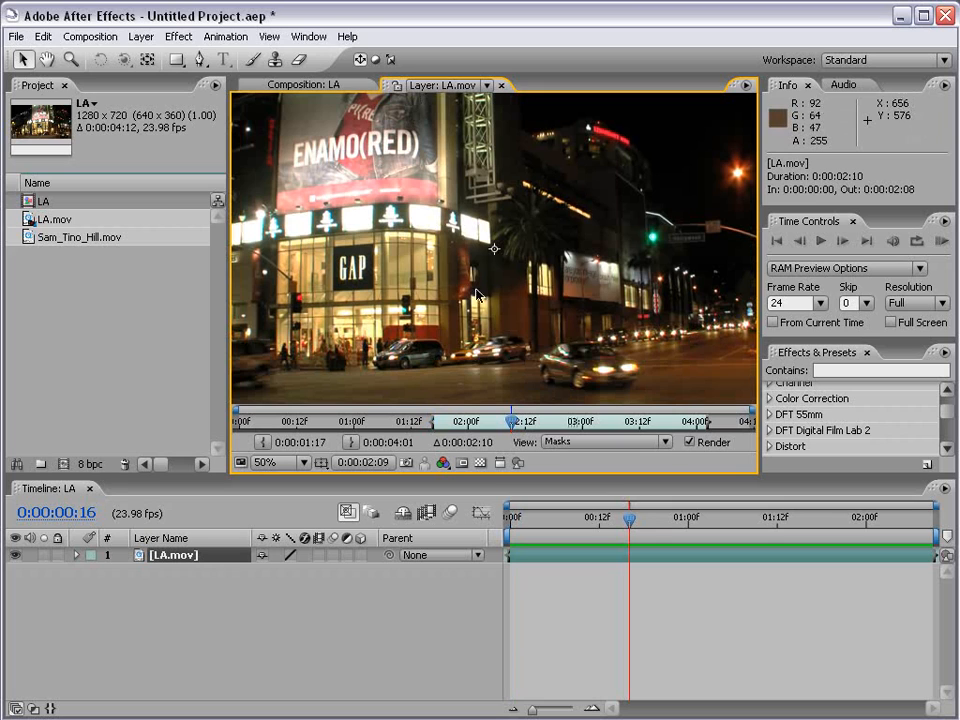
pyautogui.click(302, 85)
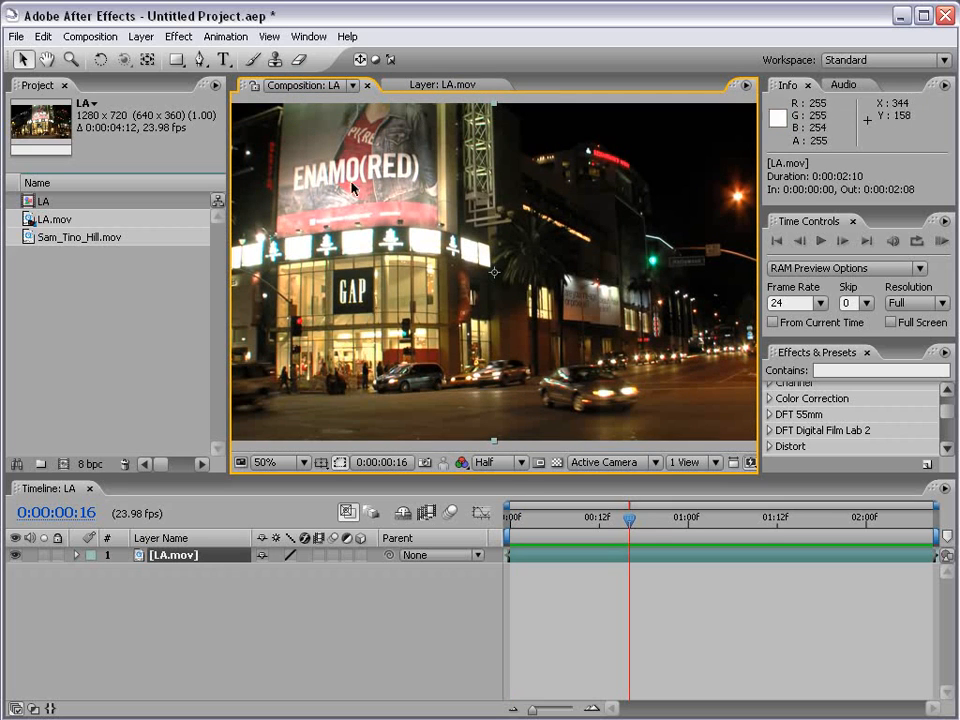
pyautogui.doubleClick(515, 558)
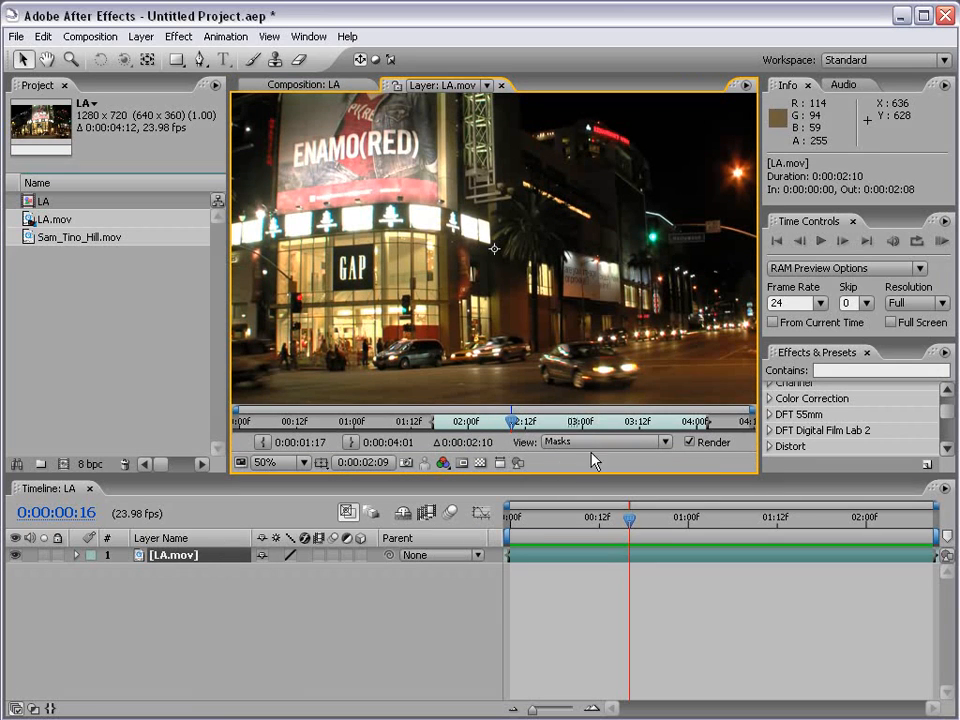
# Show the Tracker Controls and narrow the Project area to give the layer viewer more room
pyautogui.click(309, 36)
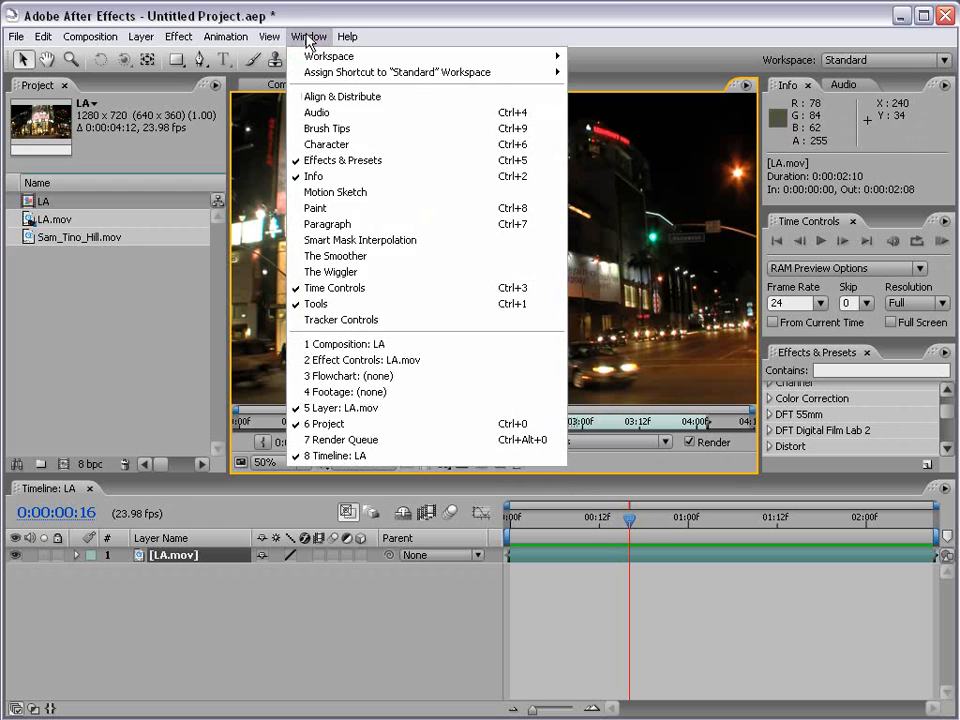
pyautogui.click(395, 327)
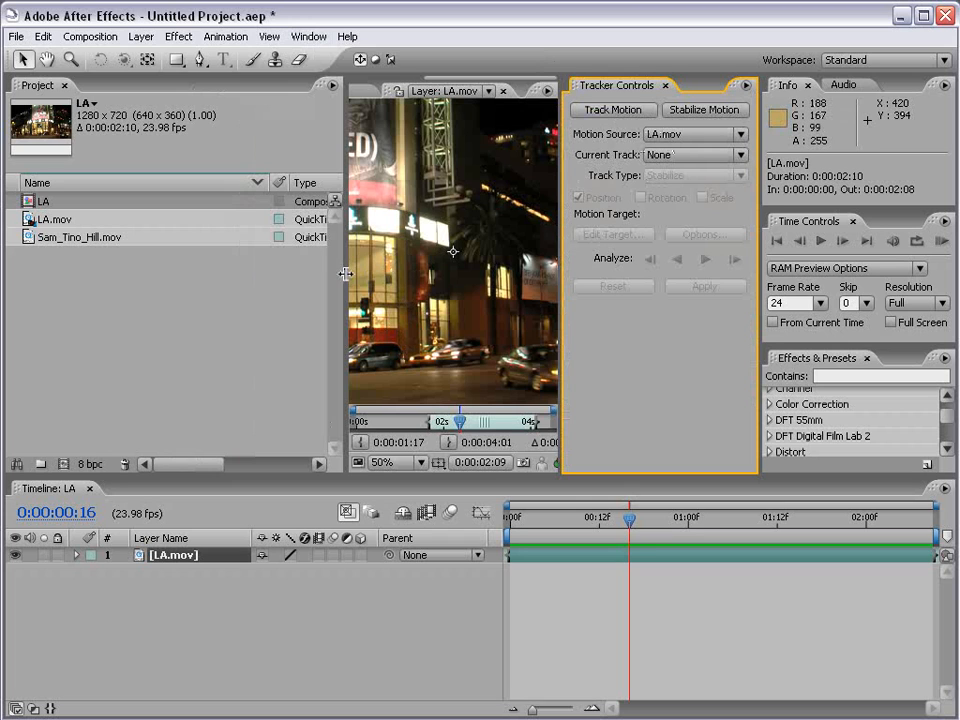
pyautogui.moveTo(343, 268); pyautogui.dragTo(101, 269)
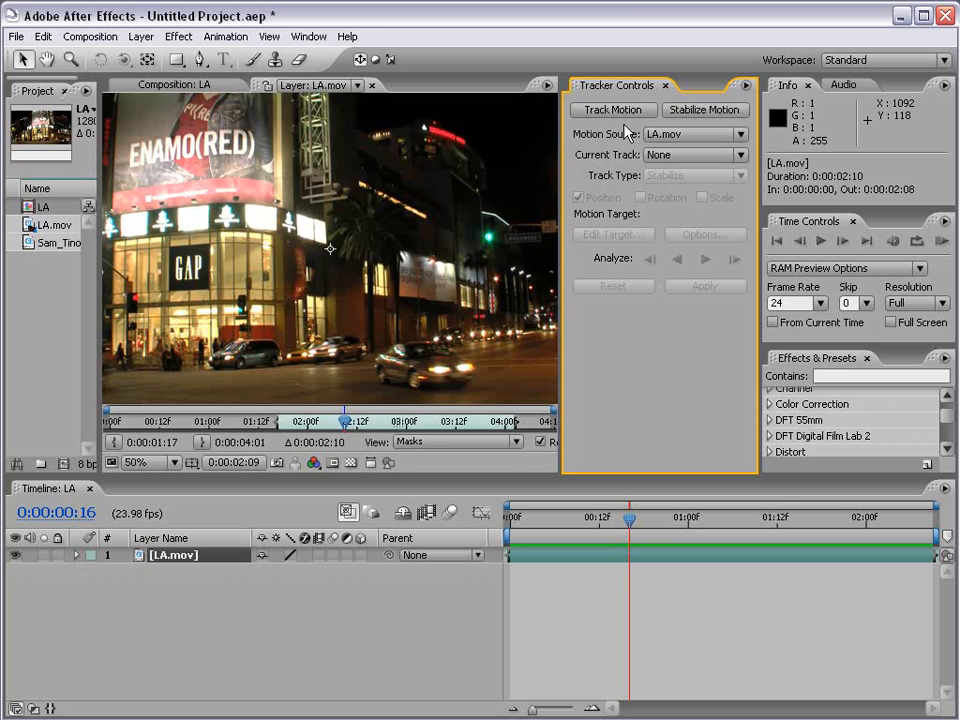
pyautogui.press('`')
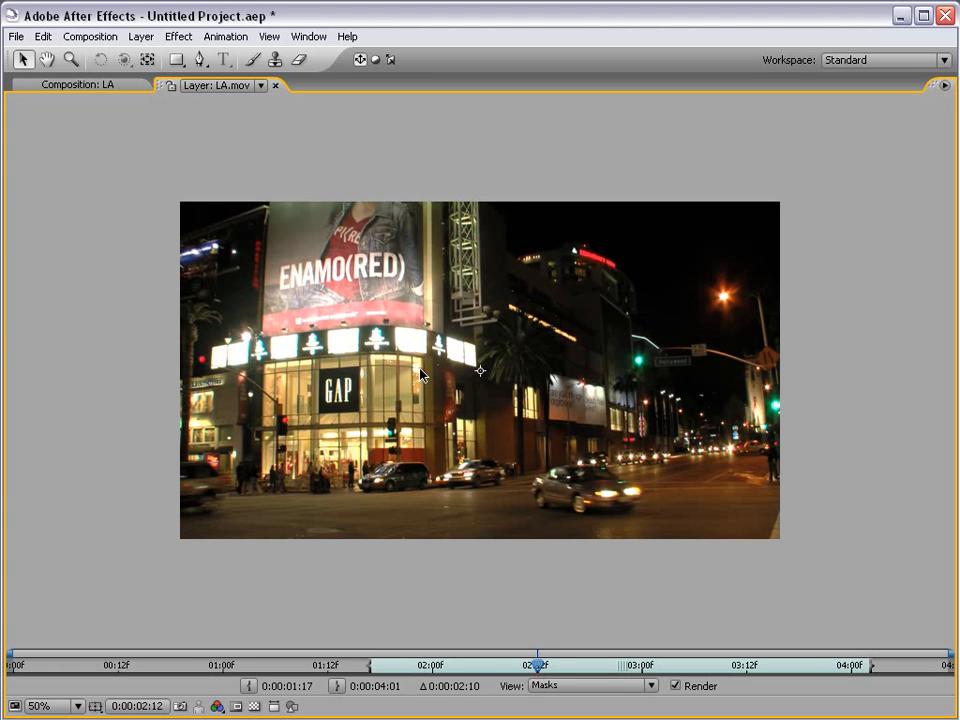
pyautogui.press('`')
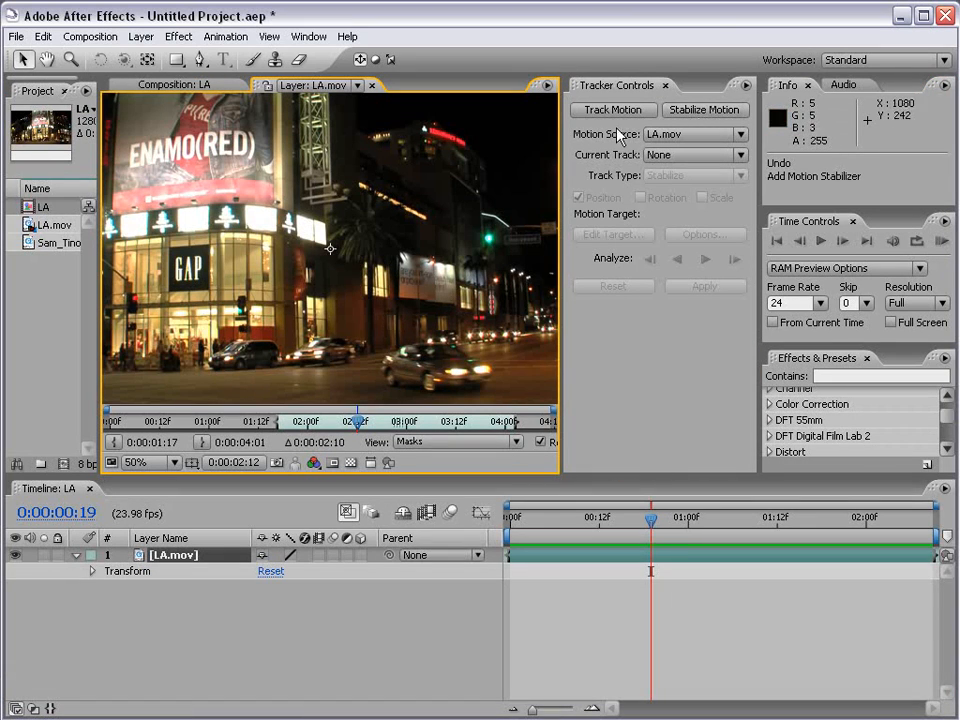
# Add a Stabilize Motion tracker to LA.mov and move Track Point 1 onto the dark area below the lit sign
pyautogui.click(705, 112)
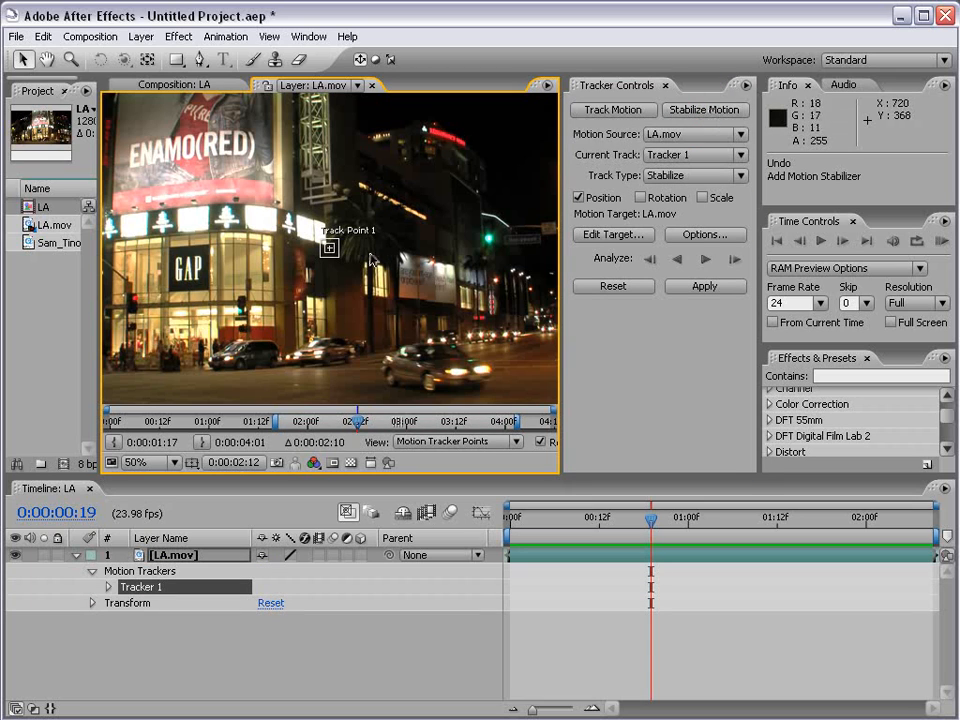
pyautogui.scroll(1, 336, 255)
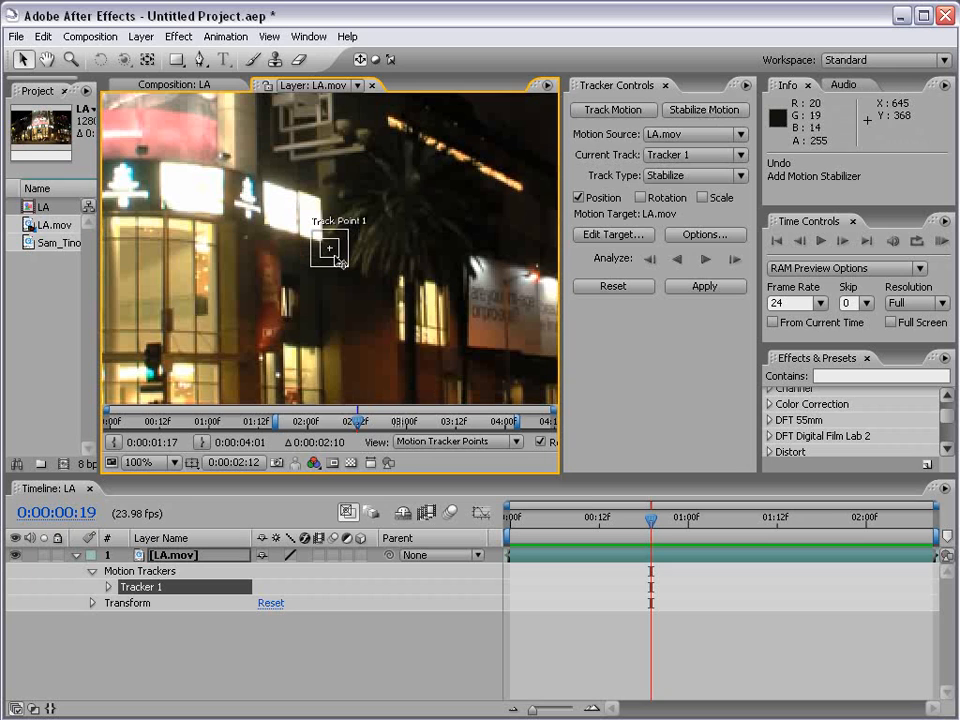
pyautogui.scroll(1, 348, 268)
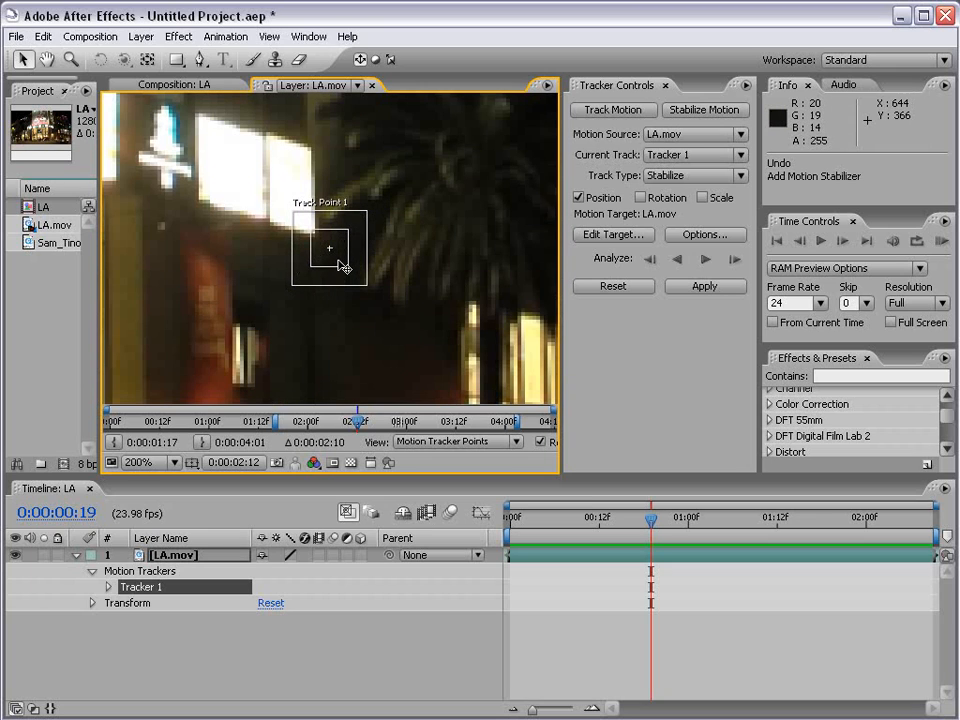
pyautogui.moveTo(340, 263); pyautogui.dragTo(338, 320)
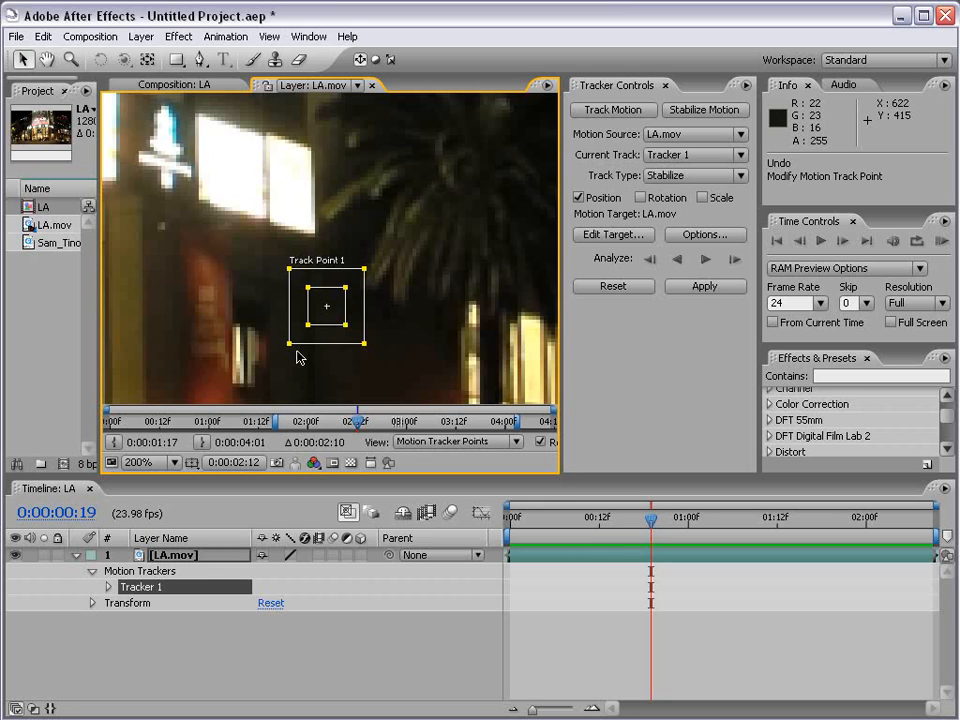
# Enlarge Track Point 1's outer search region to about three times the width of its inner feature region
pyautogui.moveTo(364, 345); pyautogui.dragTo(388, 360)
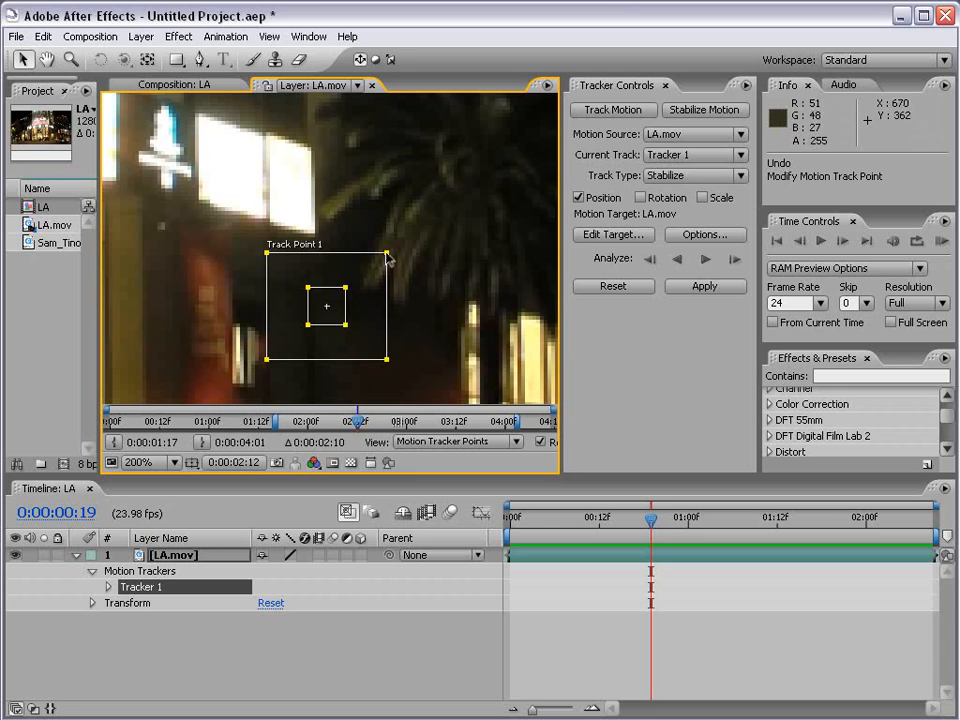
pyautogui.moveTo(389, 259); pyautogui.dragTo(443, 214)
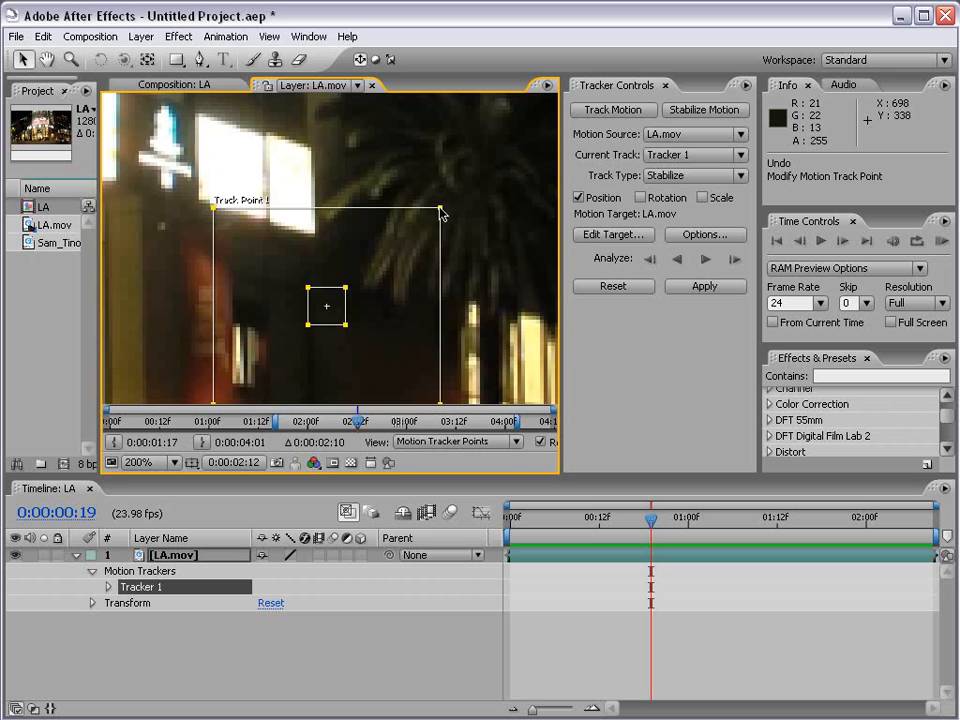
pyautogui.moveTo(443, 214); pyautogui.dragTo(384, 256)
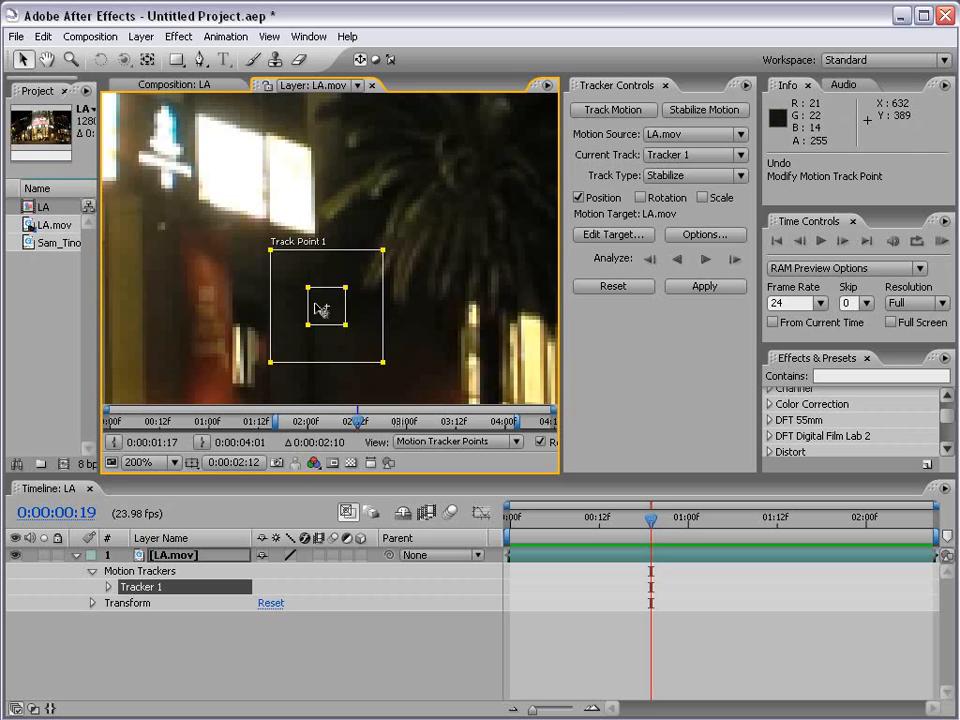
# Place Track Point 1 on the high-contrast lower-right corner of the lit white sign beside the palm tree
pyautogui.moveTo(337, 320); pyautogui.dragTo(322, 249)
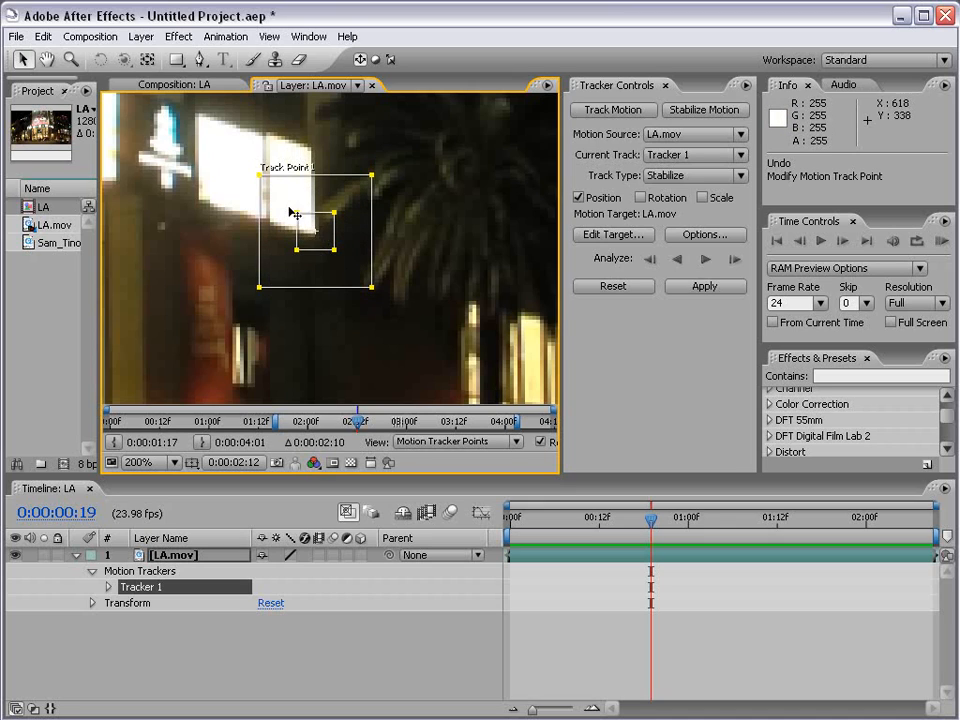
pyautogui.press('.')
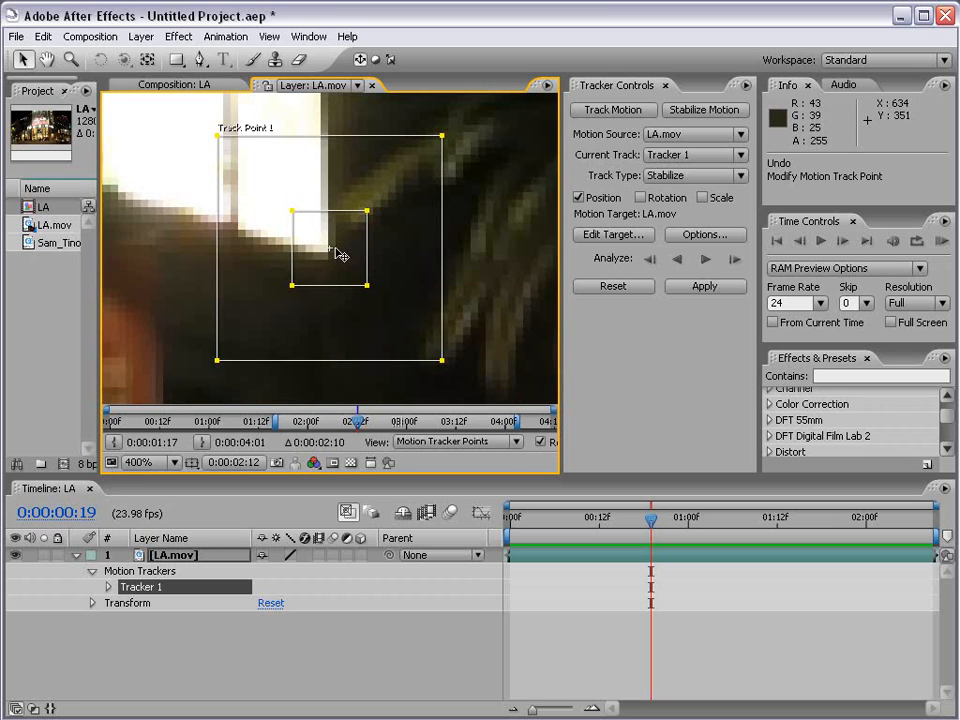
pyautogui.press(',')
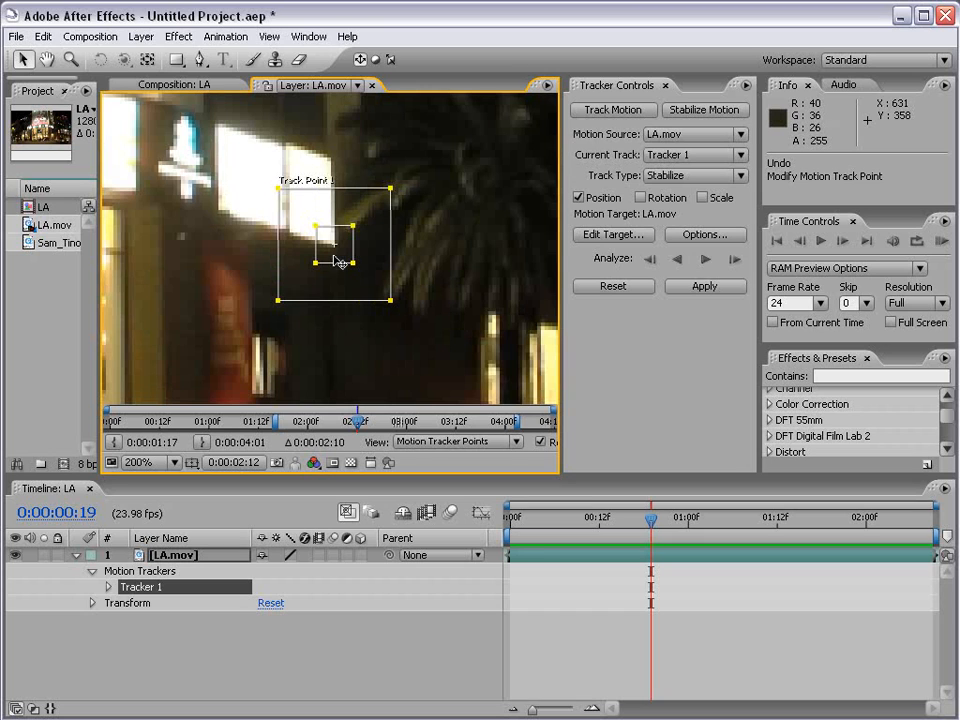
# Try Track Point 1 on the low-contrast palm fronds and bring it back to the lit sign's lower-right corner
pyautogui.moveTo(334, 257); pyautogui.dragTo(427, 268)
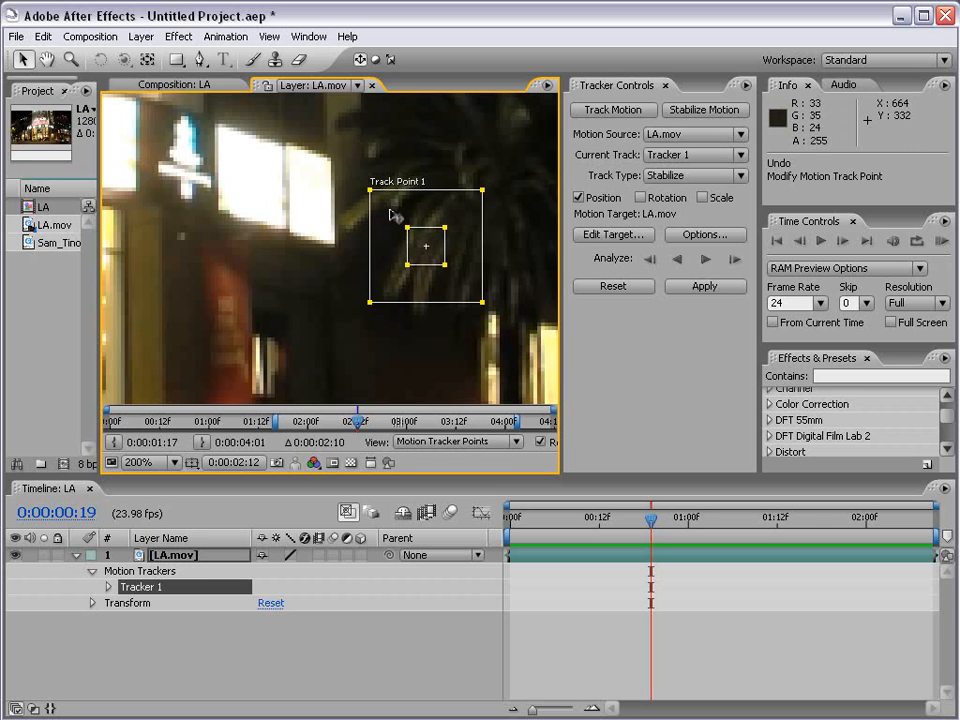
pyautogui.moveTo(431, 261); pyautogui.dragTo(449, 237)
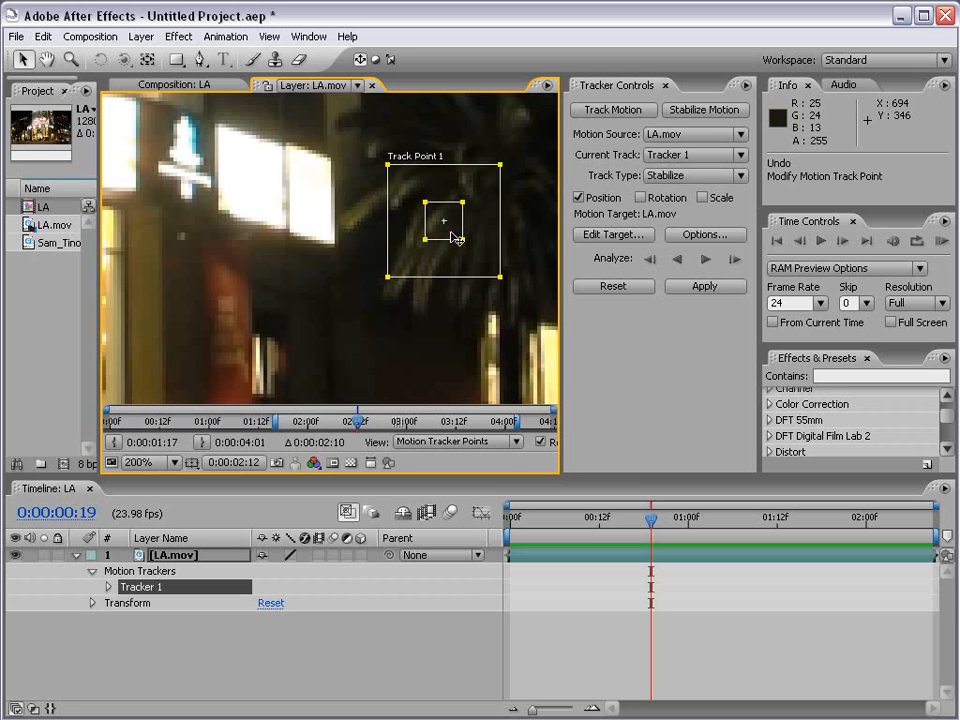
pyautogui.moveTo(456, 236); pyautogui.dragTo(336, 268)
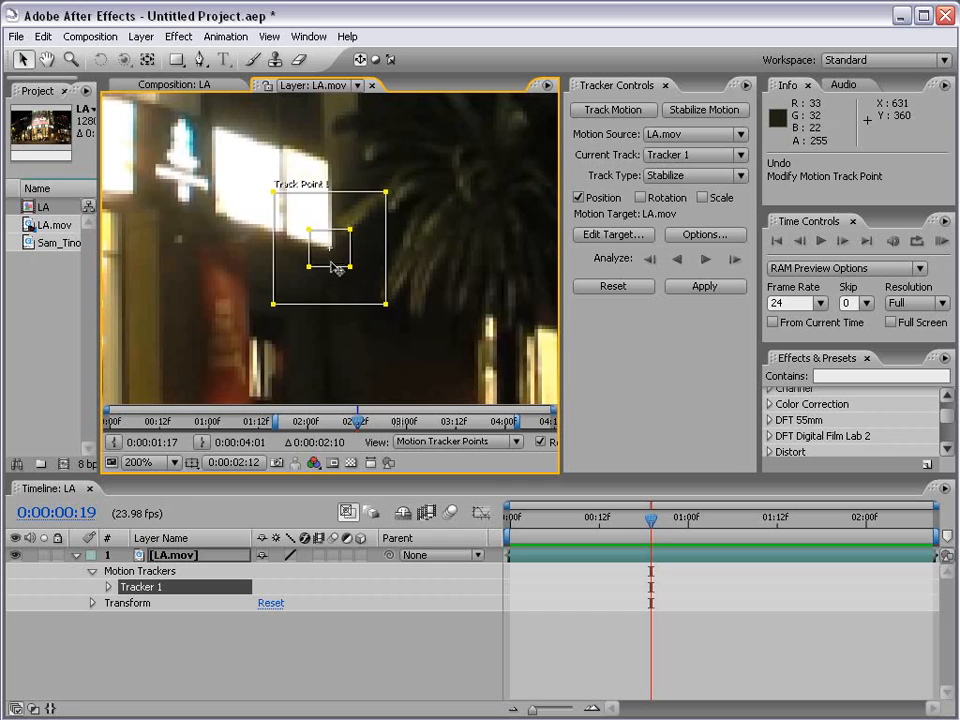
pyautogui.moveTo(336, 268); pyautogui.dragTo(336, 268)
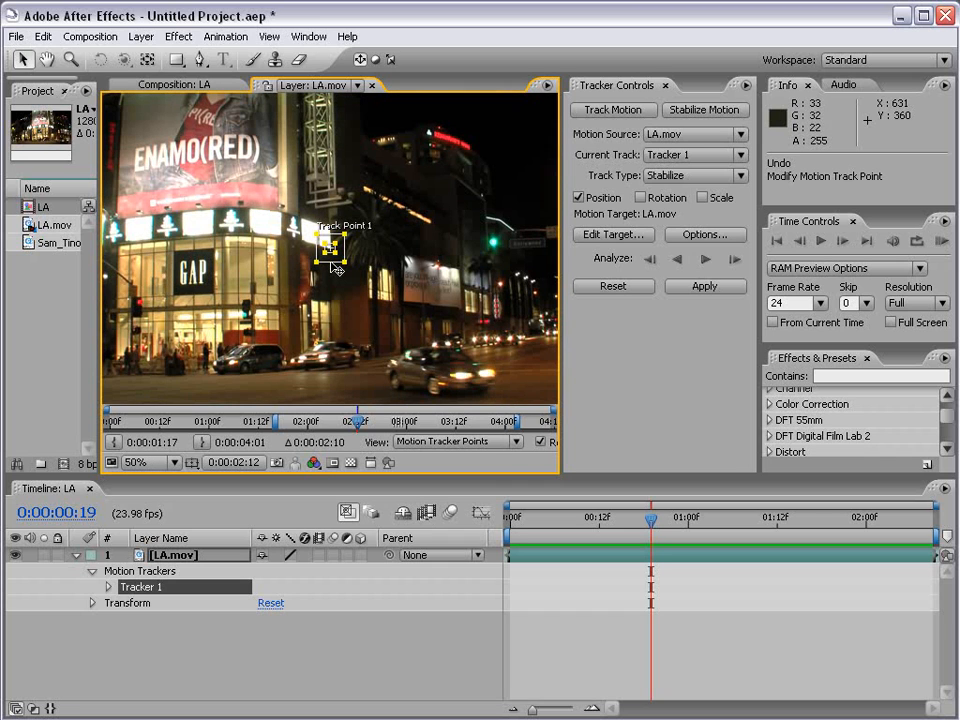
# Move Track Point 1 from the lit white sign onto the lower part of the letter G in the GAP sign
pyautogui.scroll(2, 333, 268)
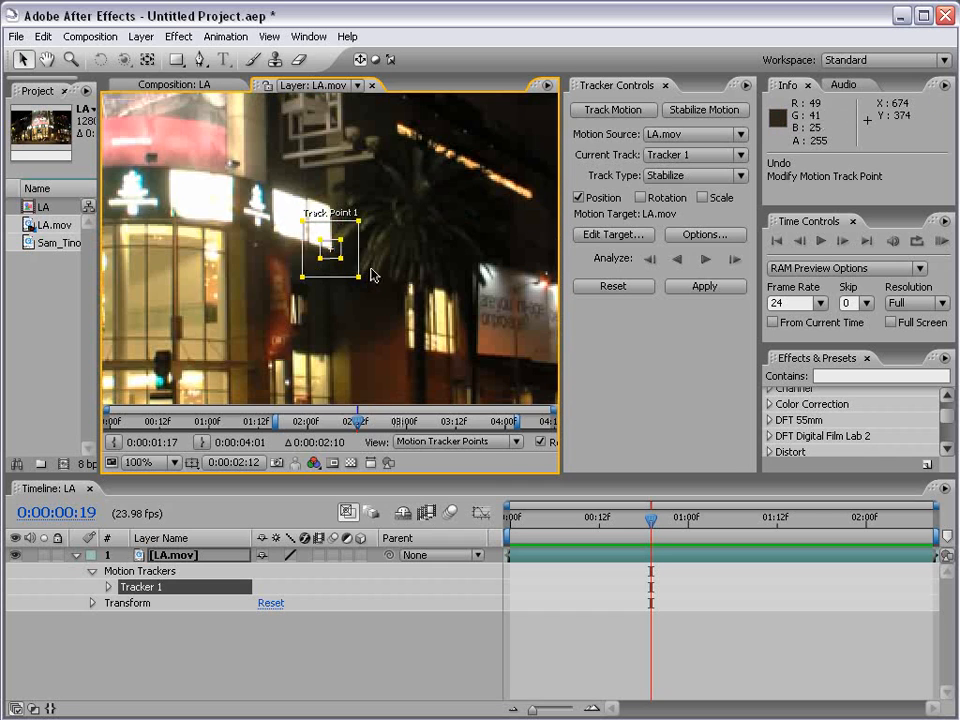
pyautogui.moveTo(325, 265); pyautogui.dragTo(328, 302)
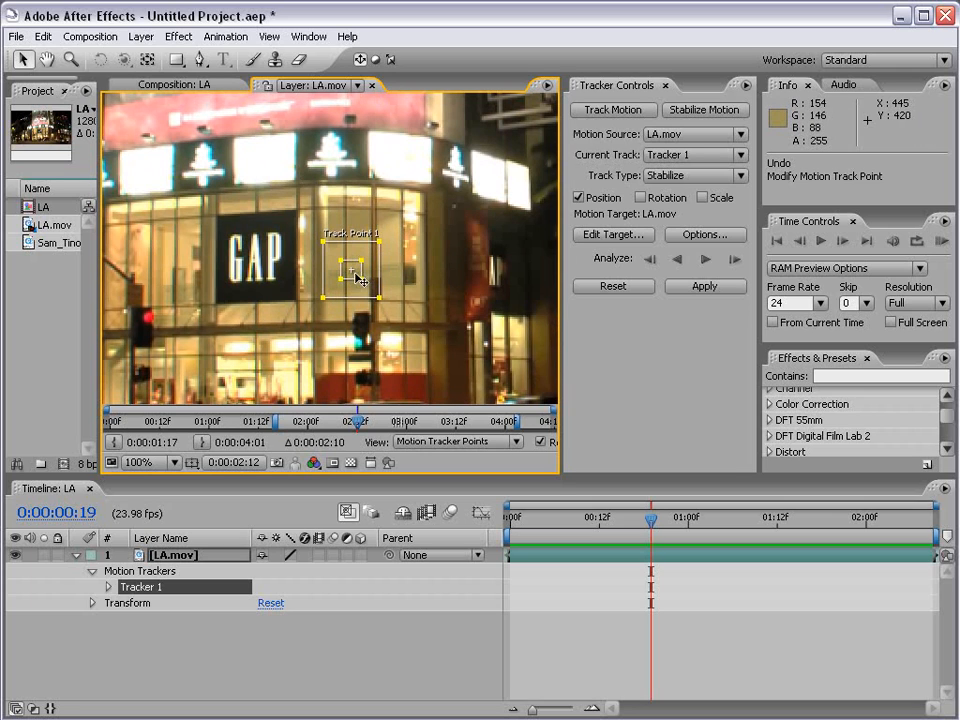
pyautogui.moveTo(359, 283); pyautogui.dragTo(240, 296)
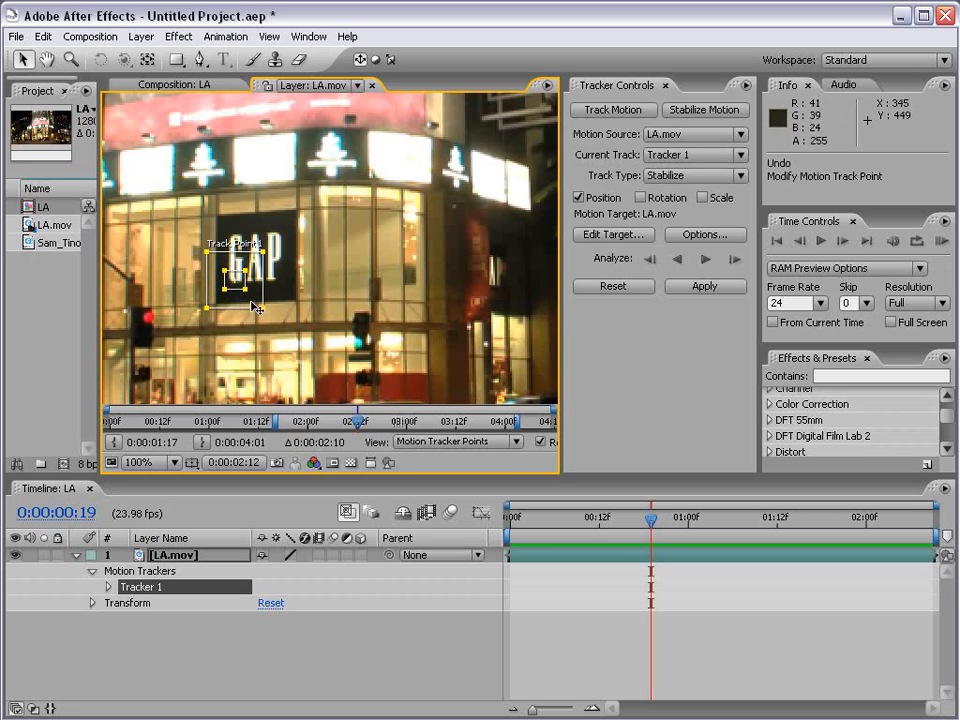
pyautogui.press(',')
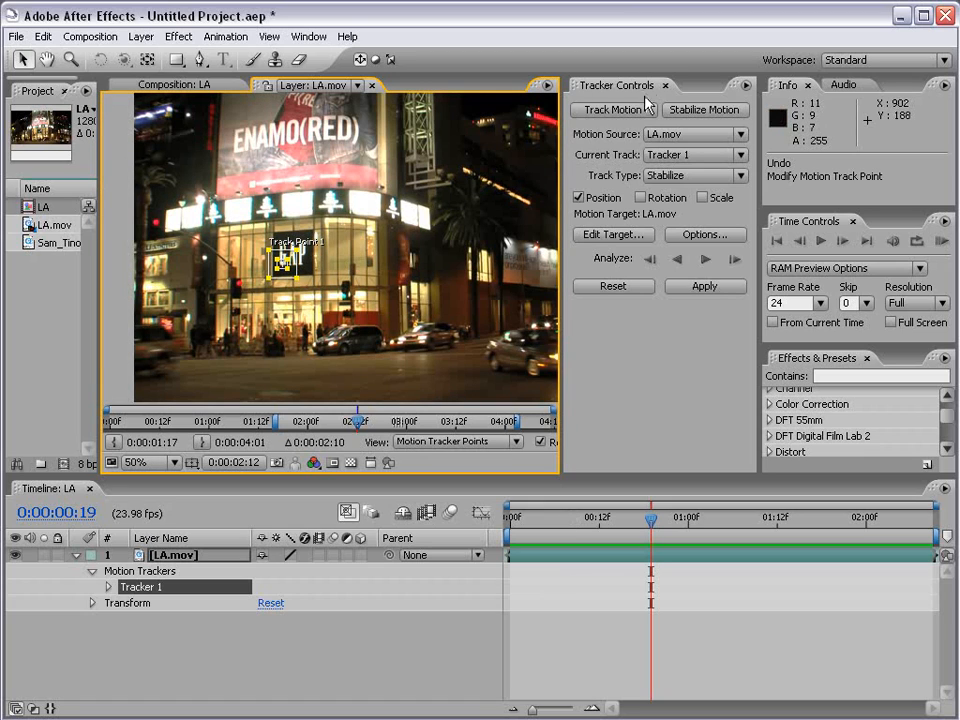
# Enable rotation tracking and place Track Point 2 on the window detail to the right of the GAP sign
pyautogui.click(641, 198)
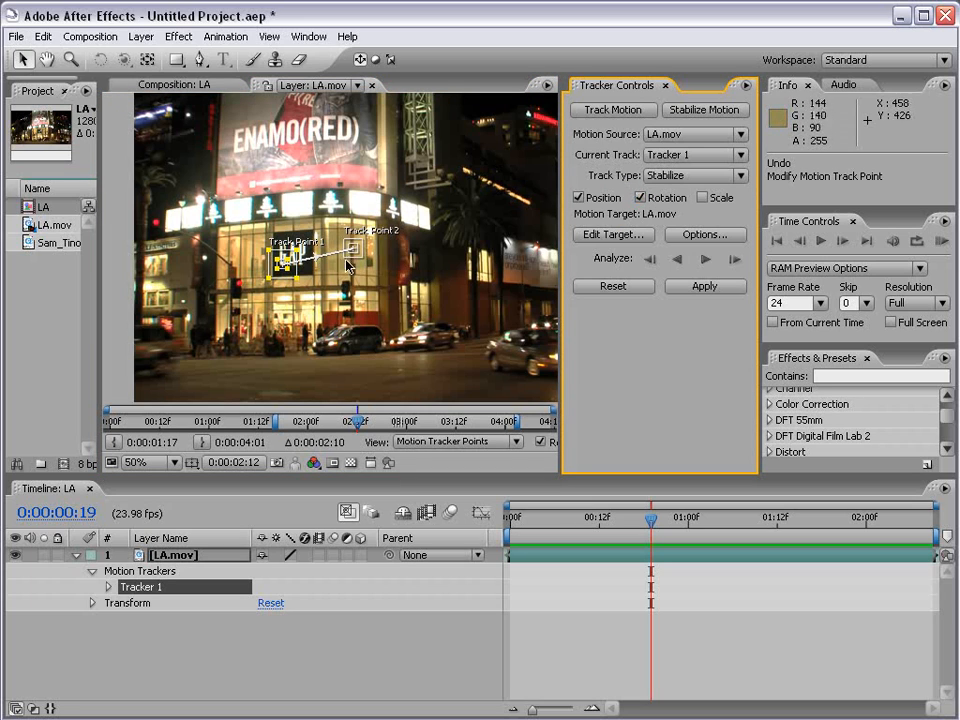
pyautogui.scroll(1, 361, 251)
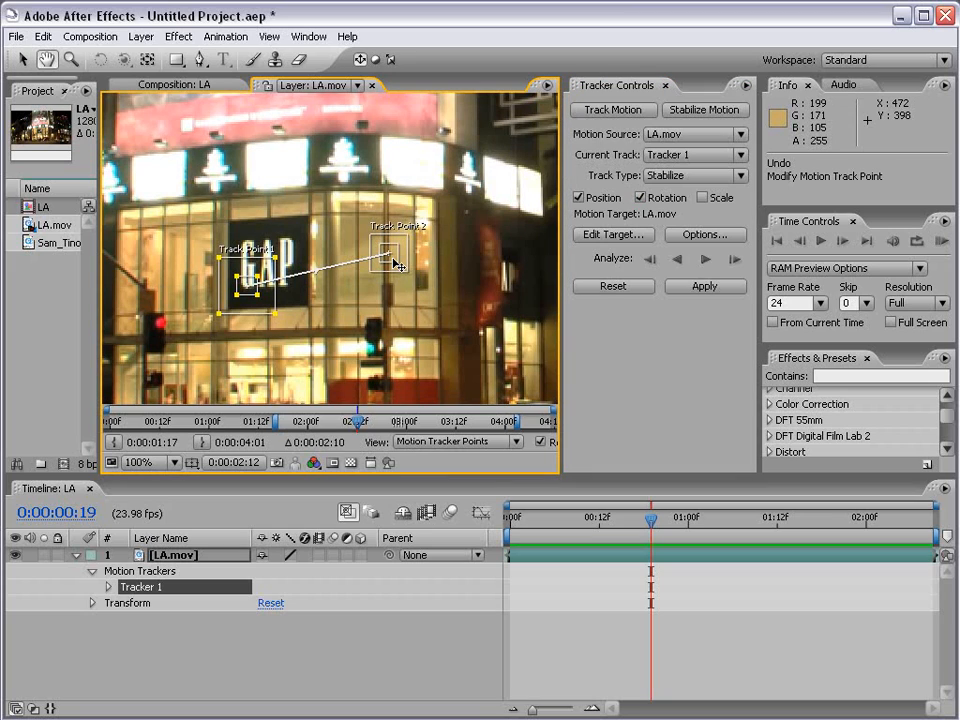
pyautogui.press('v')
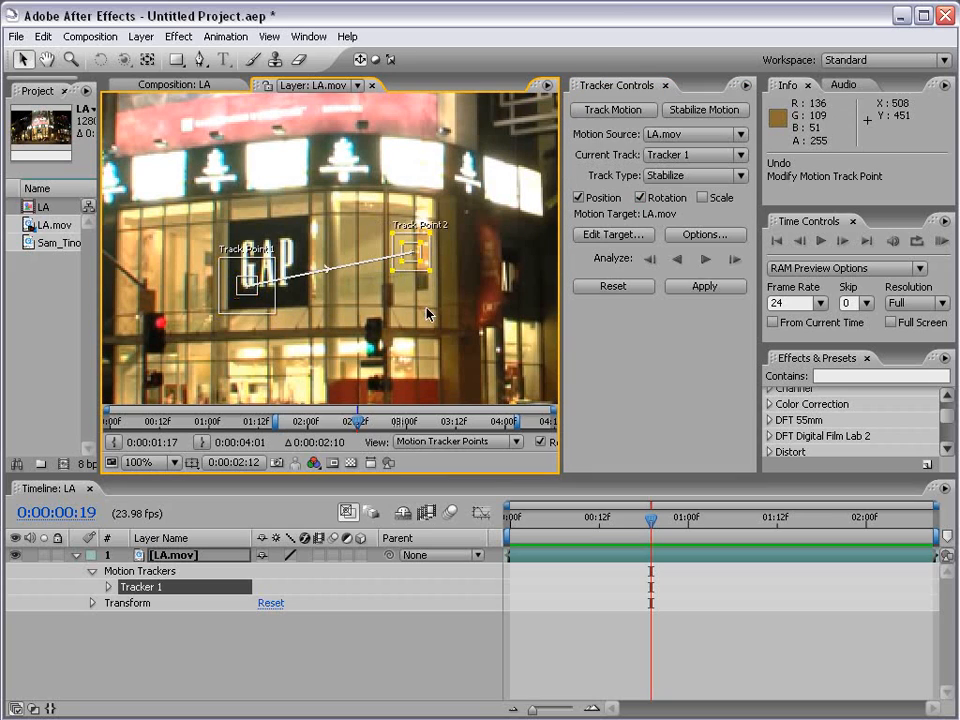
pyautogui.moveTo(413, 255); pyautogui.dragTo(417, 266)
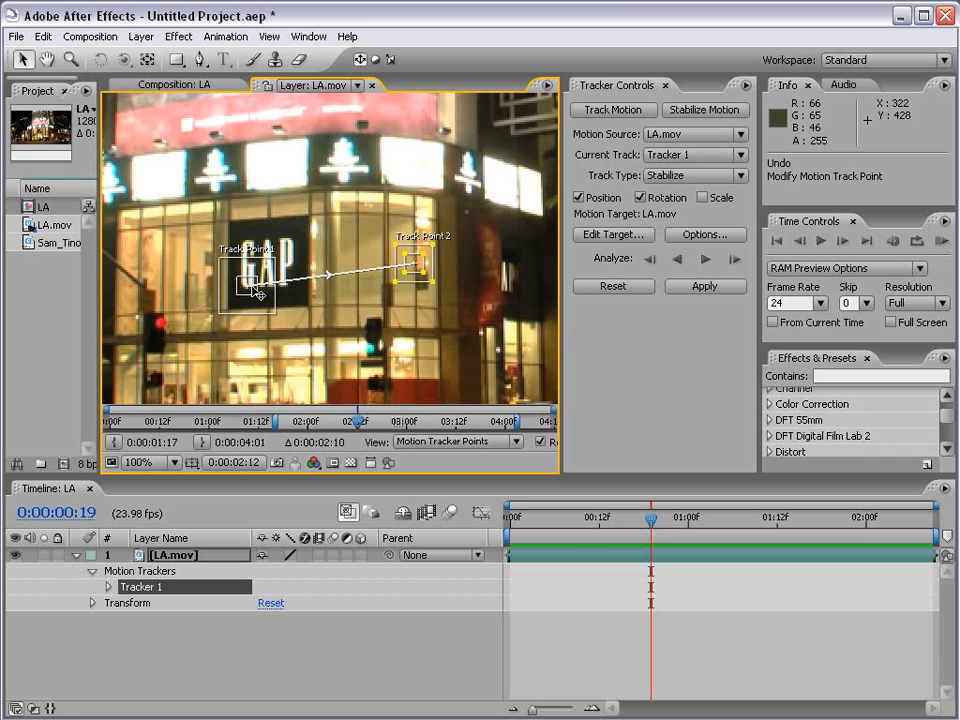
# Move Track Point 2 farther from Track Point 1, onto the near end of the lit roofline above the palm tree
pyautogui.scroll(-2, 258, 292)
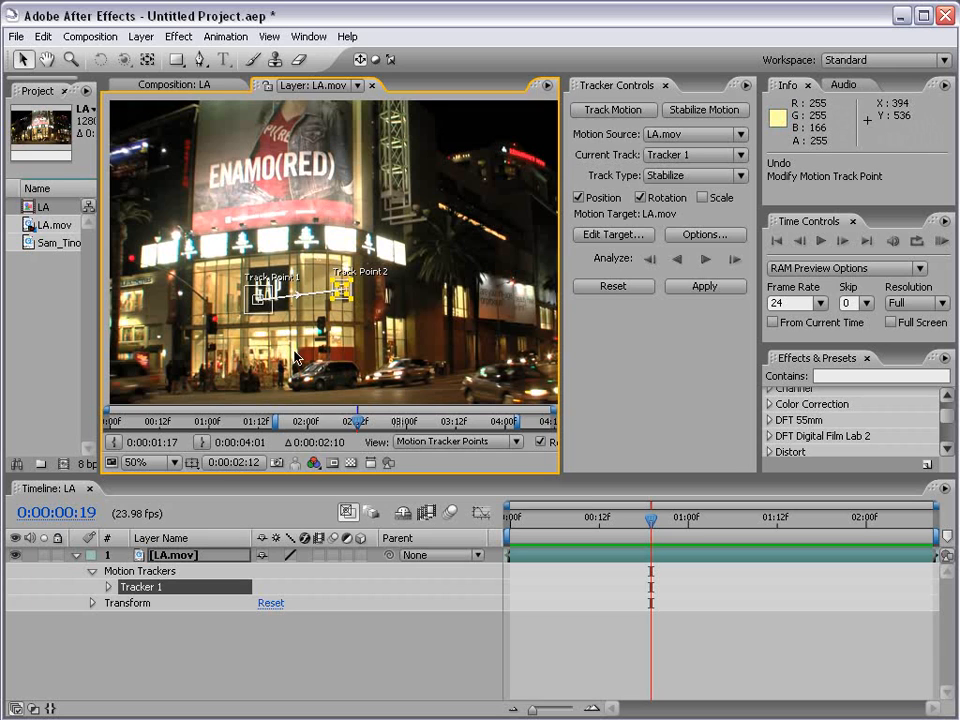
pyautogui.scroll(2, 403, 317)
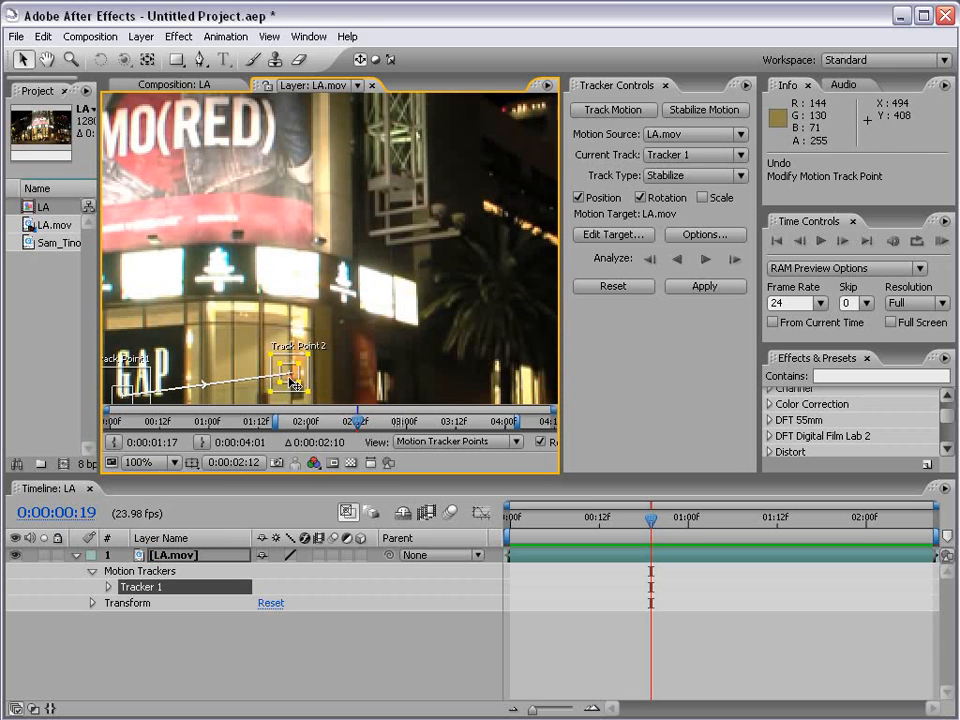
pyautogui.moveTo(290, 380); pyautogui.dragTo(461, 242)
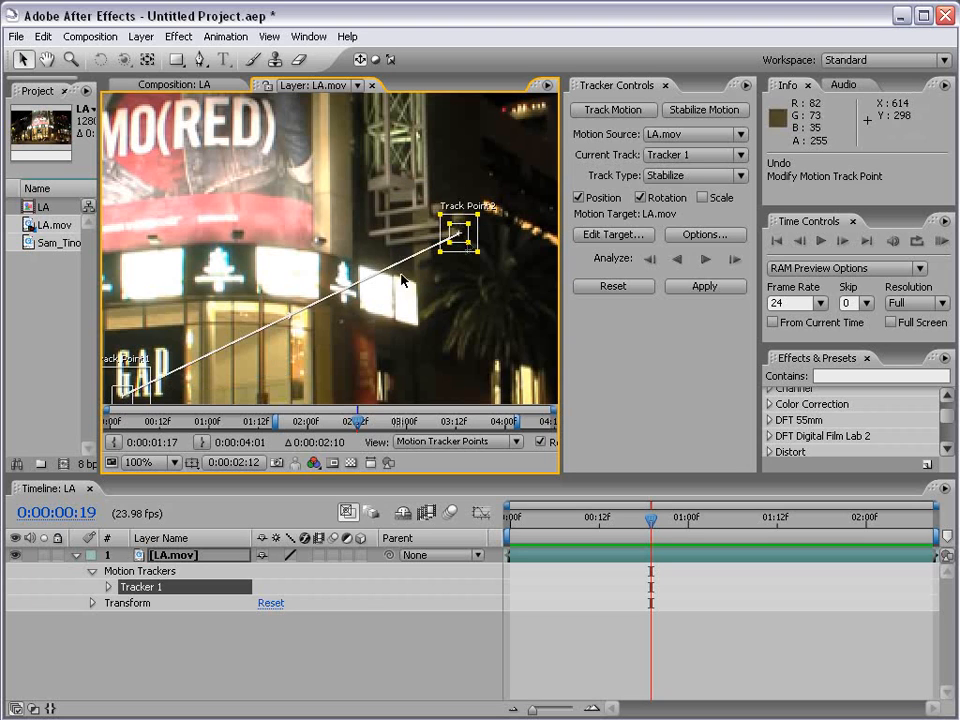
pyautogui.scroll(-2, 352, 291)
pyautogui.moveTo(323, 340); pyautogui.dragTo(356, 298)
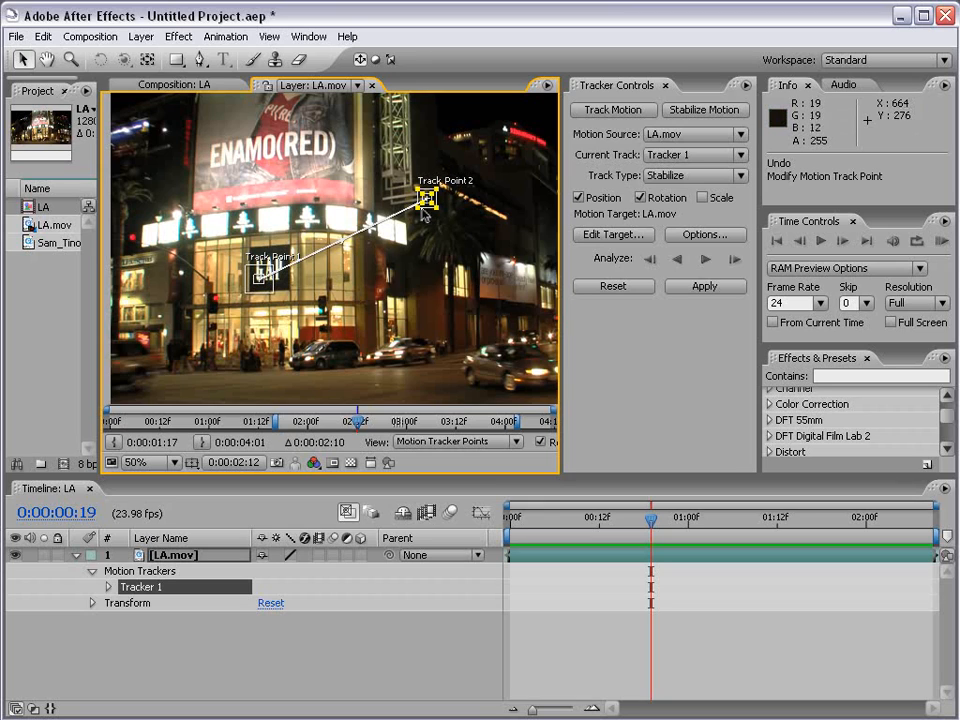
pyautogui.hotkey('ctrl', 'z')
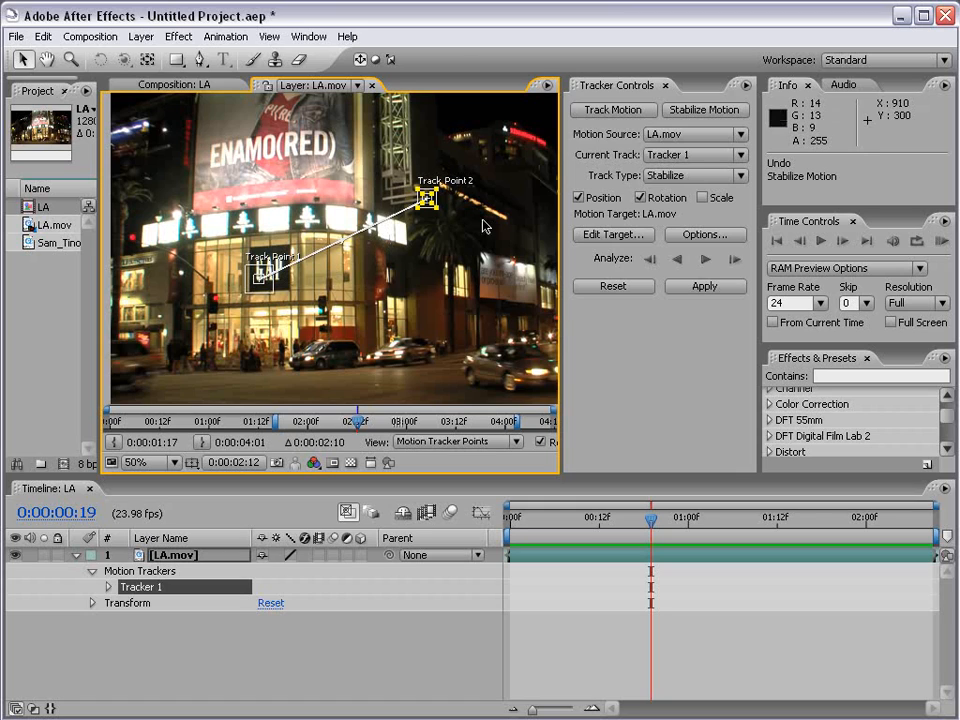
# Analyze both track points forward to the end of the clip and backward to its first frame
pyautogui.click(706, 261)
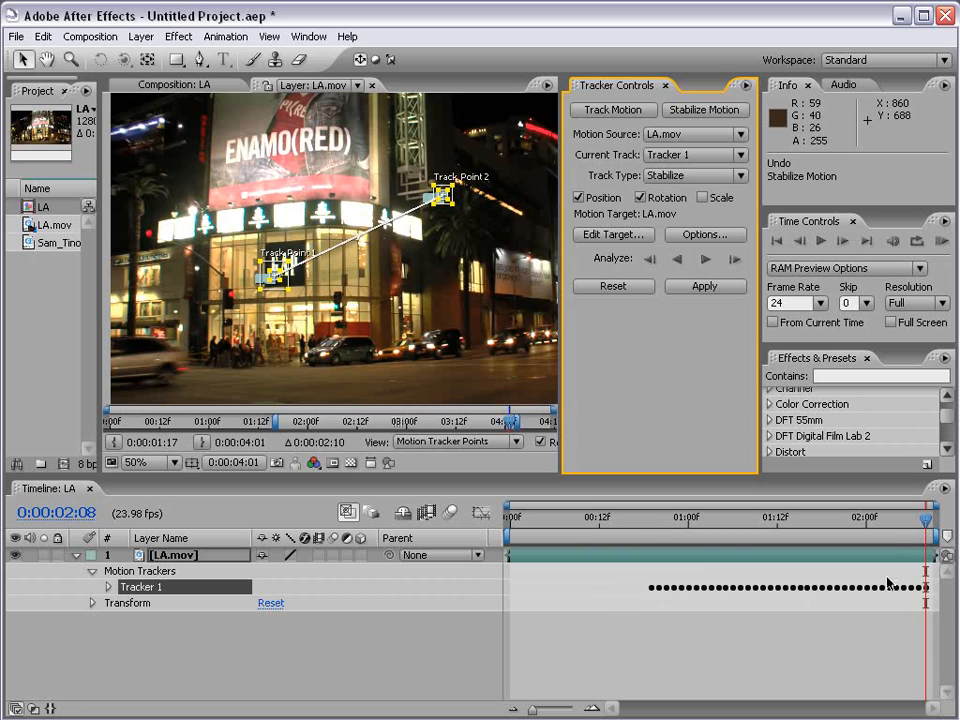
pyautogui.click(657, 523)
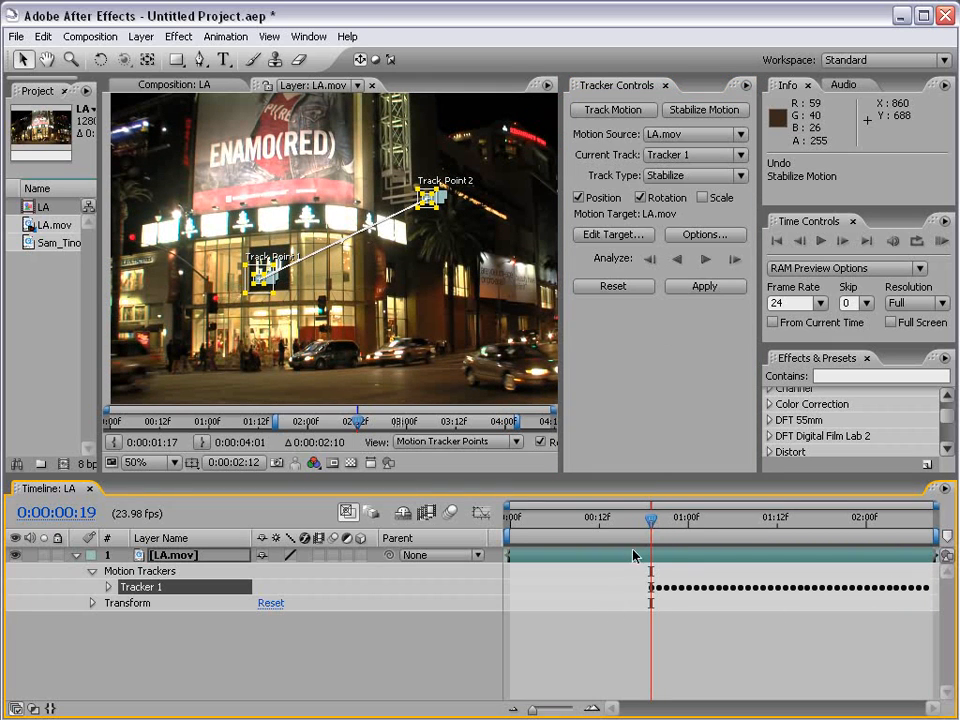
pyautogui.moveTo(648, 525); pyautogui.dragTo(670, 565)
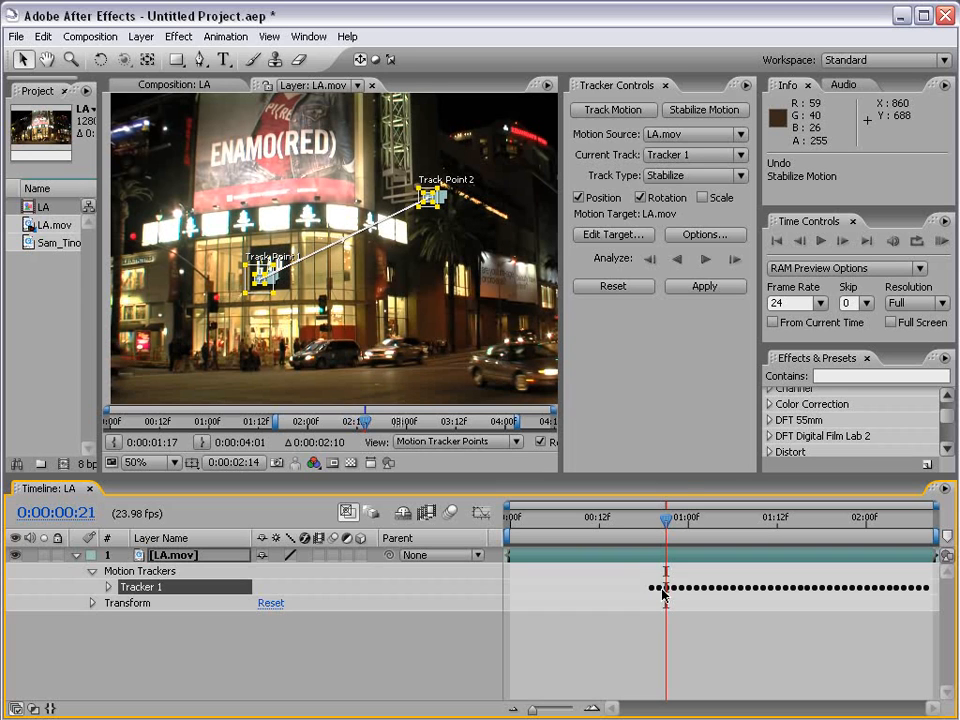
pyautogui.click(677, 260)
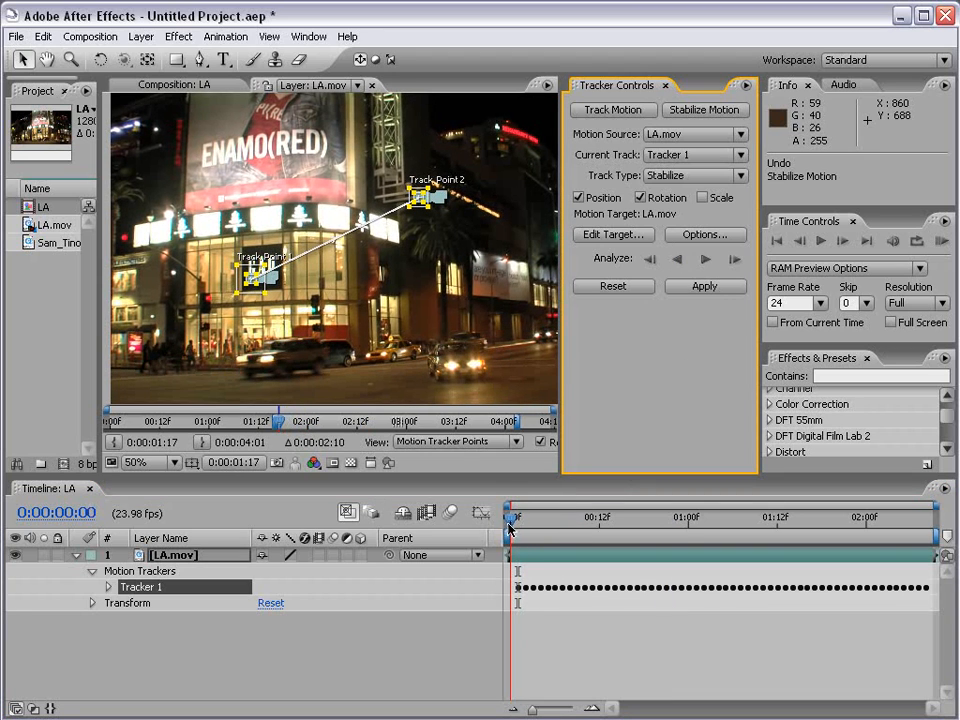
pyautogui.press('pagedown')
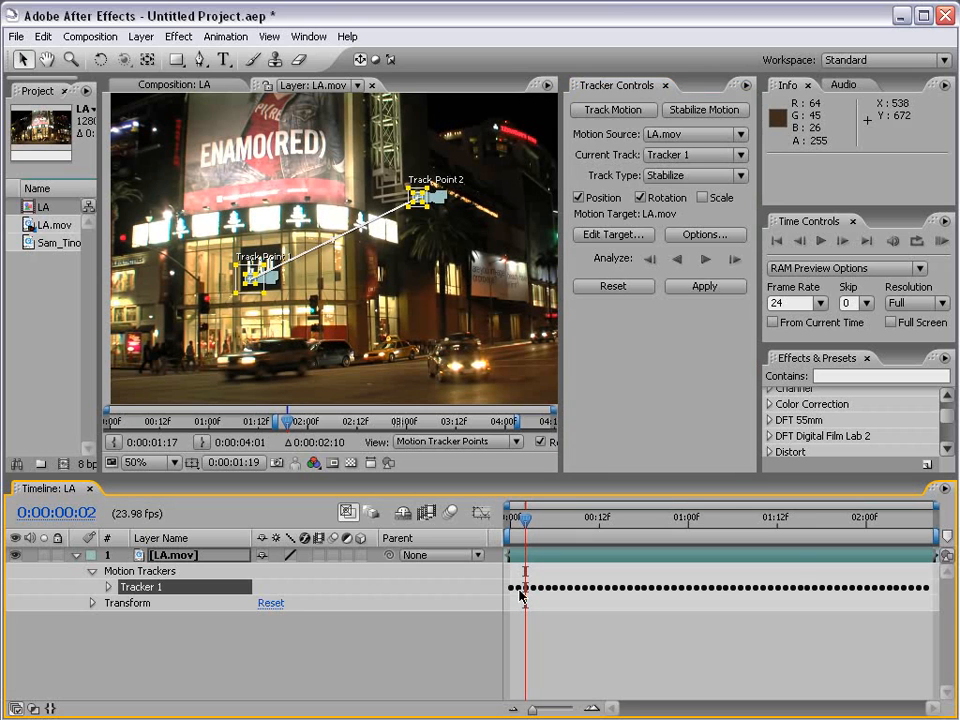
# Apply the stabilization to LA.mov in the X and Y dimensions
pyautogui.click(700, 289)
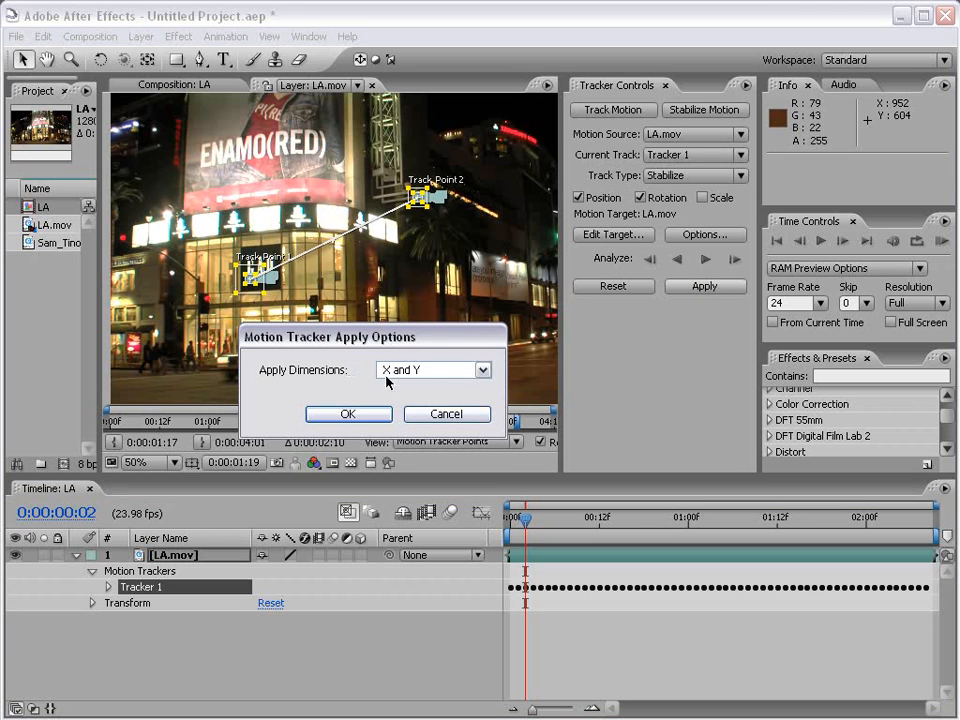
pyautogui.click(347, 414)
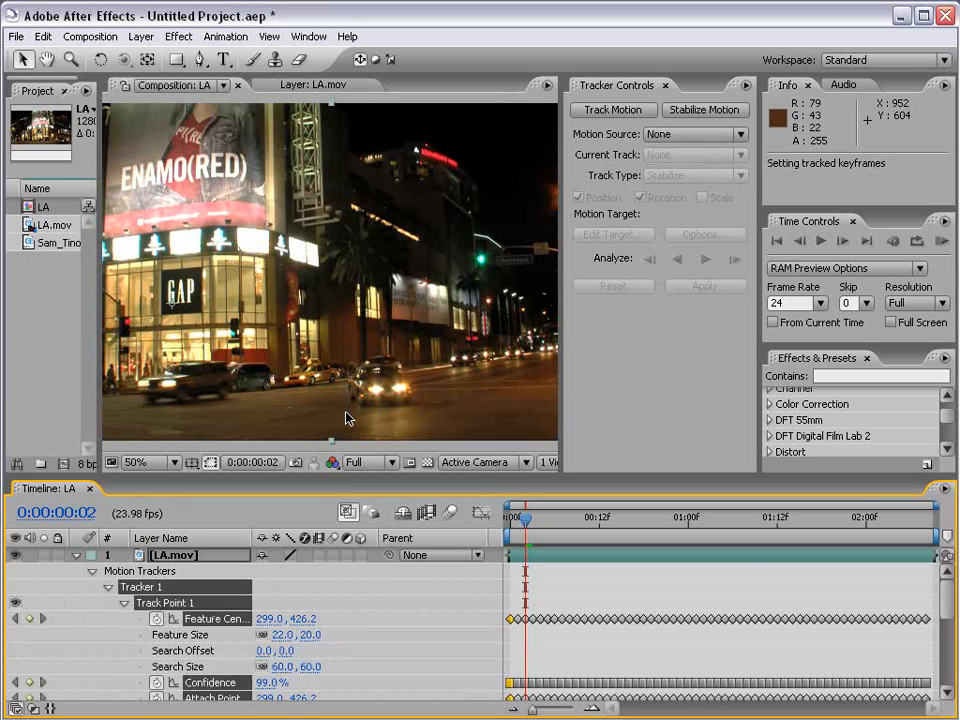
pyautogui.press(',')
pyautogui.press(',')
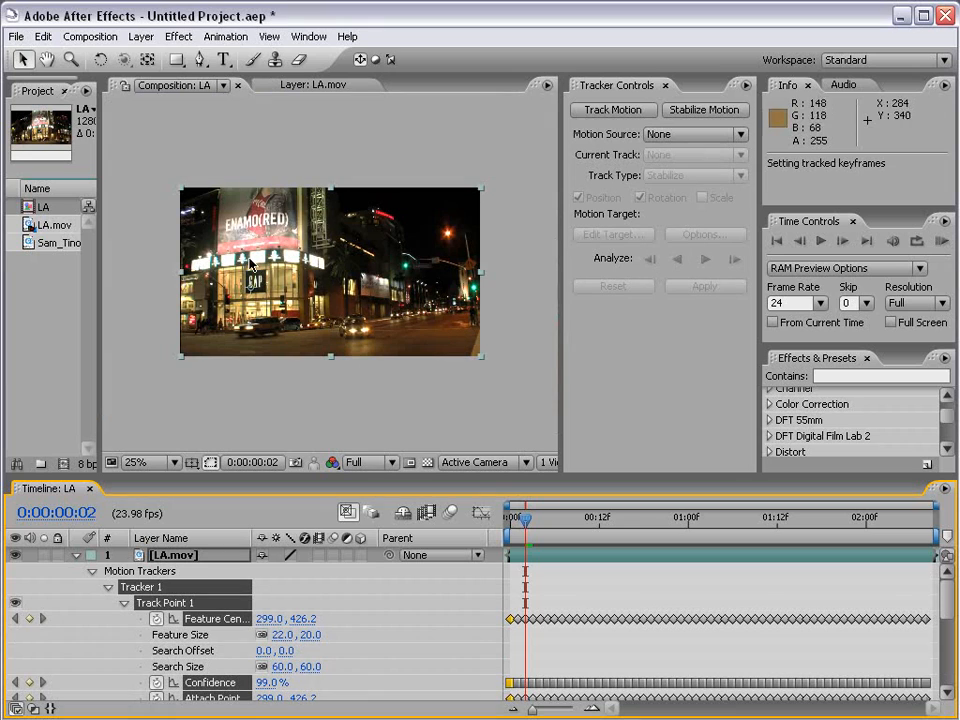
# Compare the tracked layer with the stabilized composition and preview the result from the first frame
pyautogui.click(313, 85)
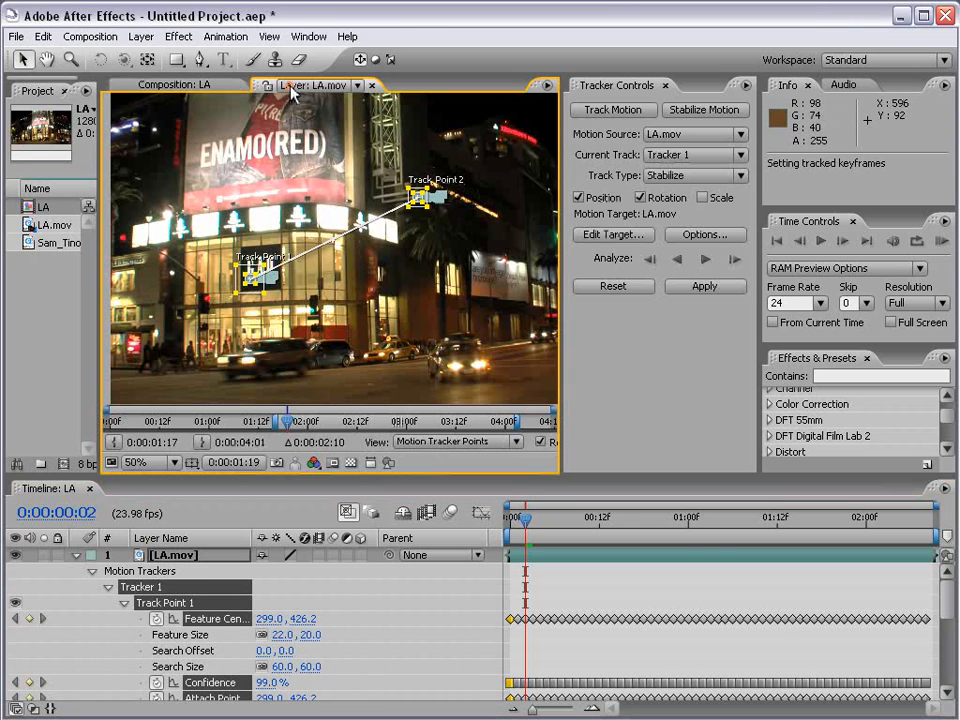
pyautogui.click(188, 86)
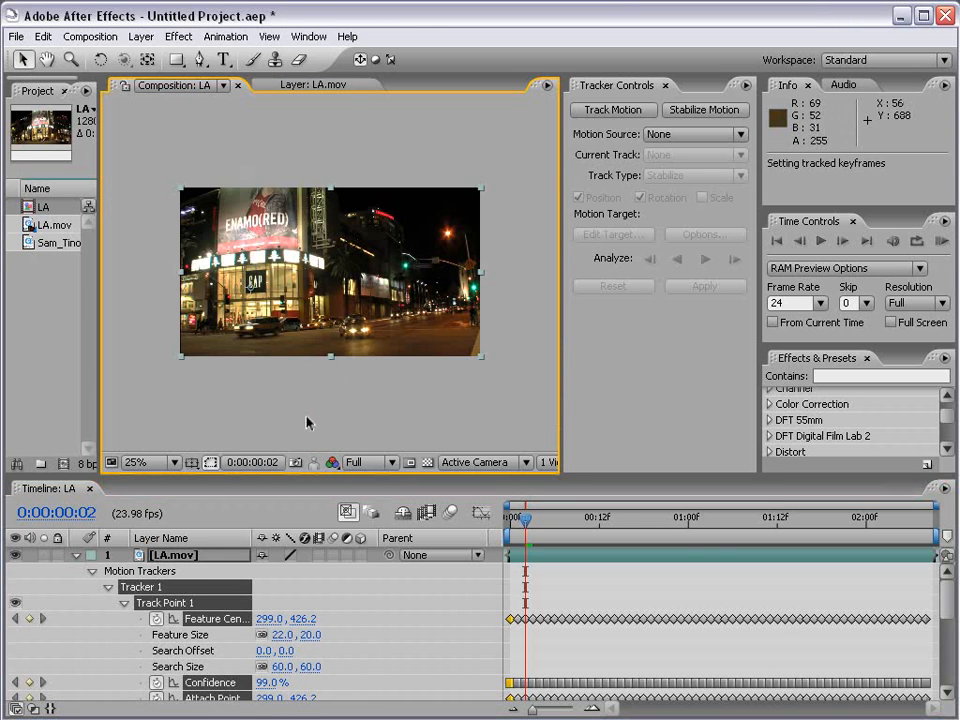
pyautogui.click(545, 528)
pyautogui.moveTo(523, 525); pyautogui.dragTo(502, 530)
pyautogui.press('.')
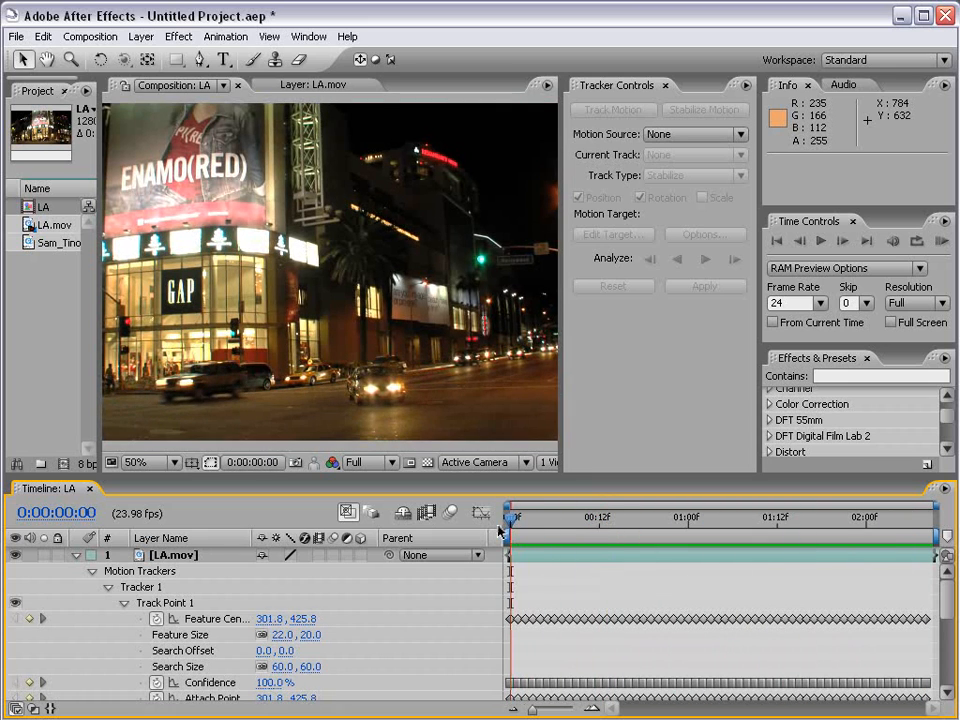
# Scrub through the stabilized composition and examine the frame's right and bottom edges for exposed gaps
pyautogui.moveTo(486, 351); pyautogui.dragTo(294, 275)
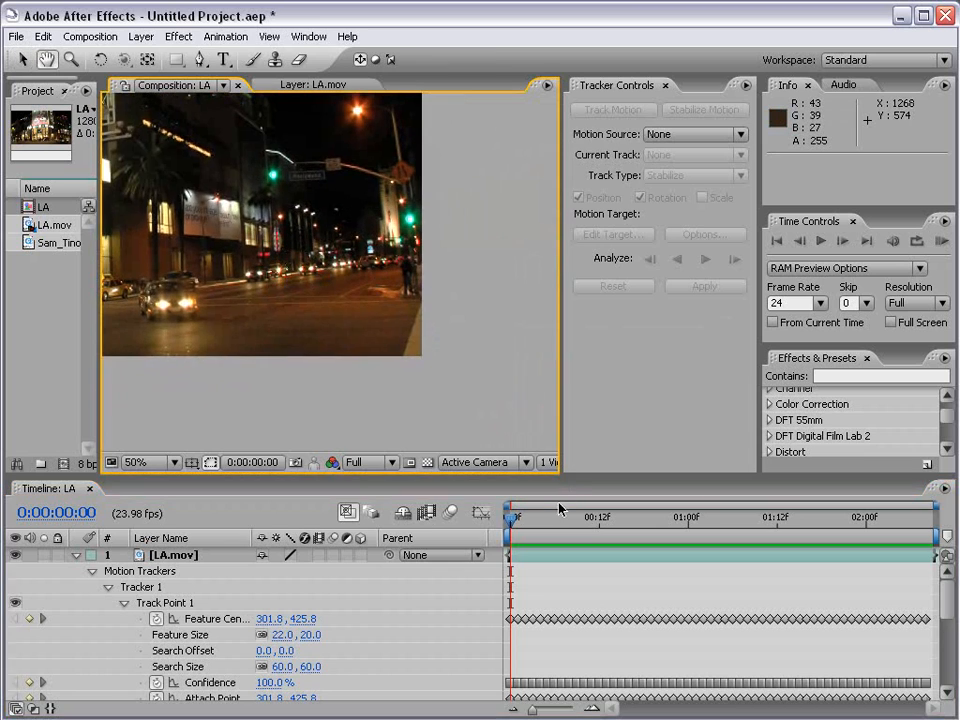
pyautogui.moveTo(517, 525); pyautogui.dragTo(767, 533)
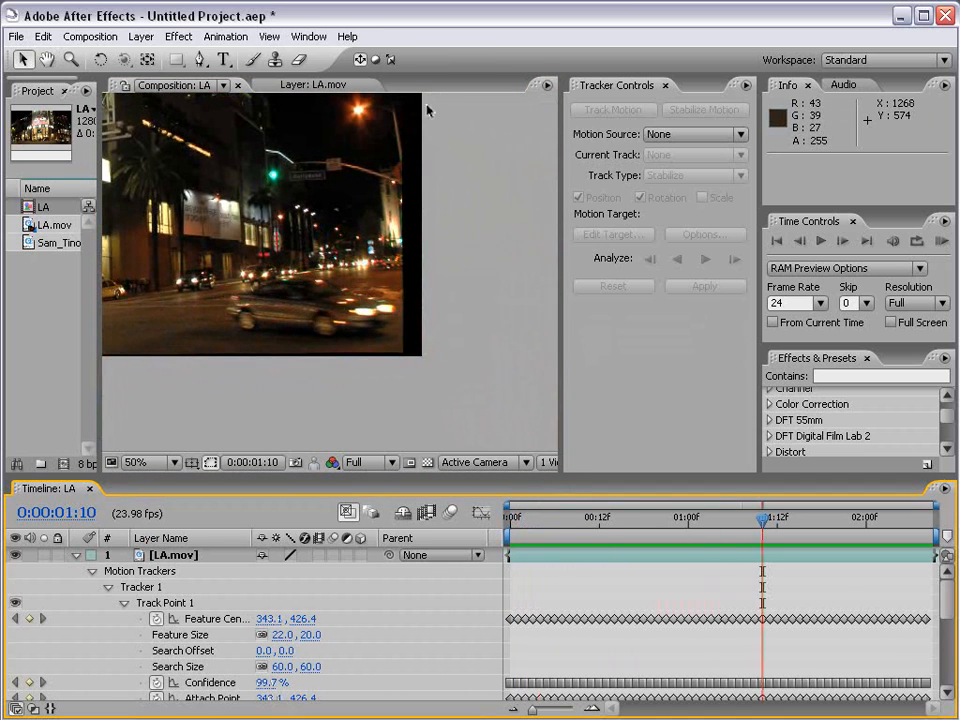
pyautogui.scroll(-2, 414, 358)
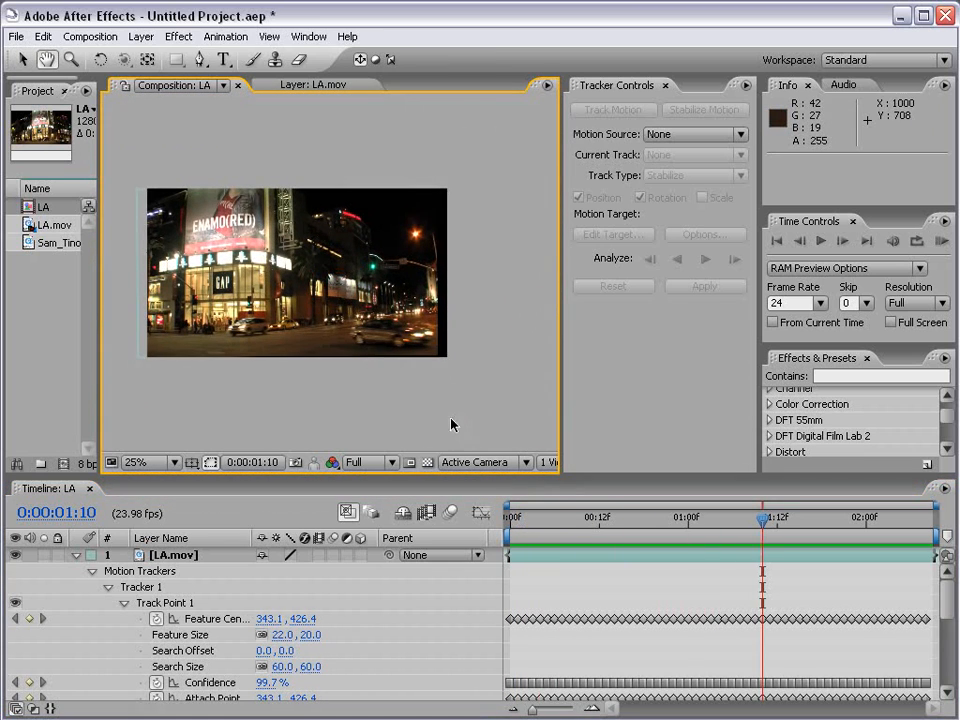
pyautogui.moveTo(545, 530); pyautogui.dragTo(569, 562)
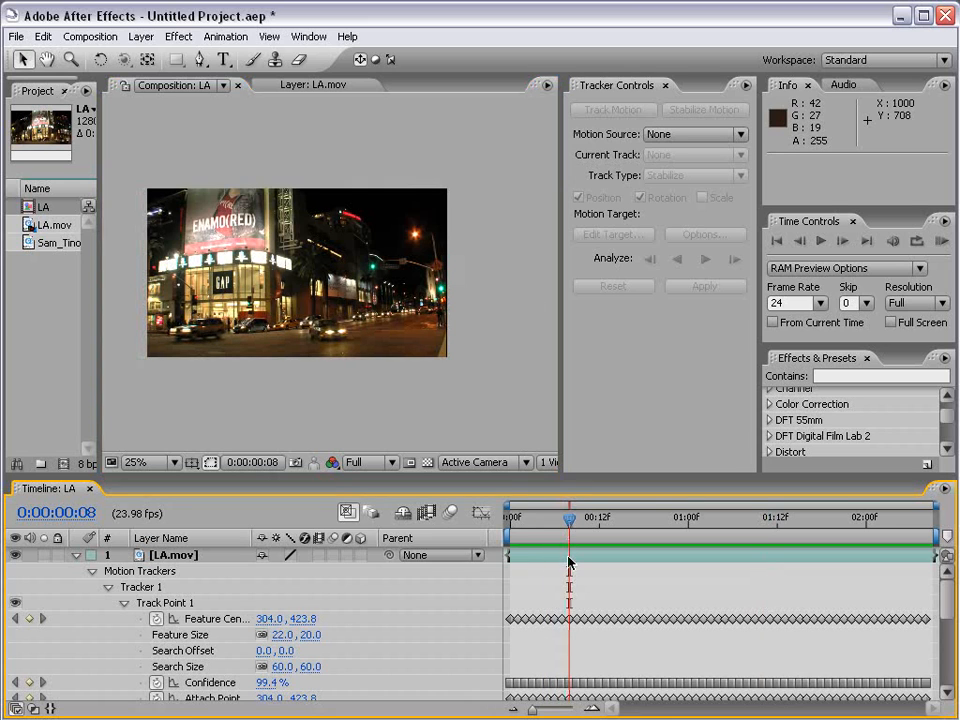
# Examine the steadiness of the GAP building and the frame borders between 0:00:00:08 and 0:00:01:15
pyautogui.scroll(1, 283, 280)
pyautogui.moveTo(180, 303); pyautogui.dragTo(233, 300)
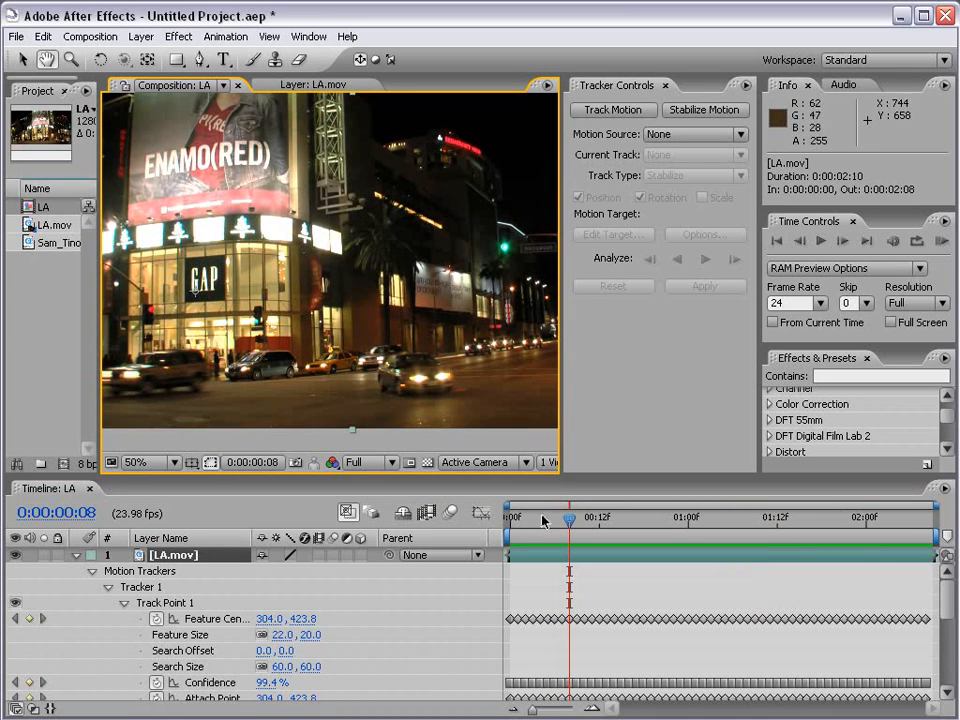
pyautogui.moveTo(569, 519); pyautogui.dragTo(798, 524)
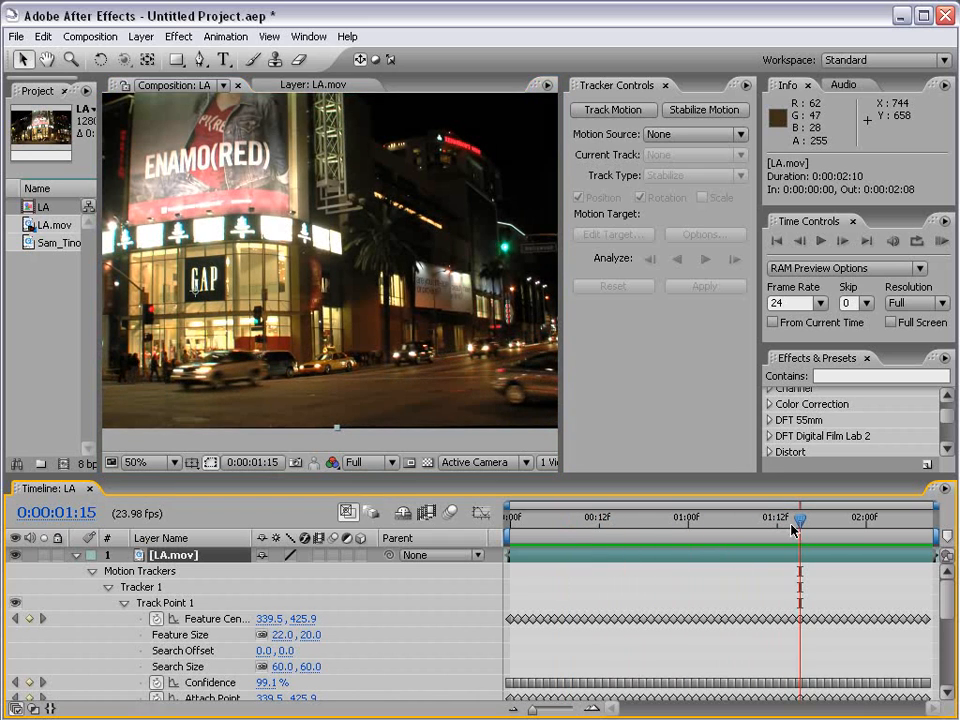
pyautogui.scroll(-1, 214, 258)
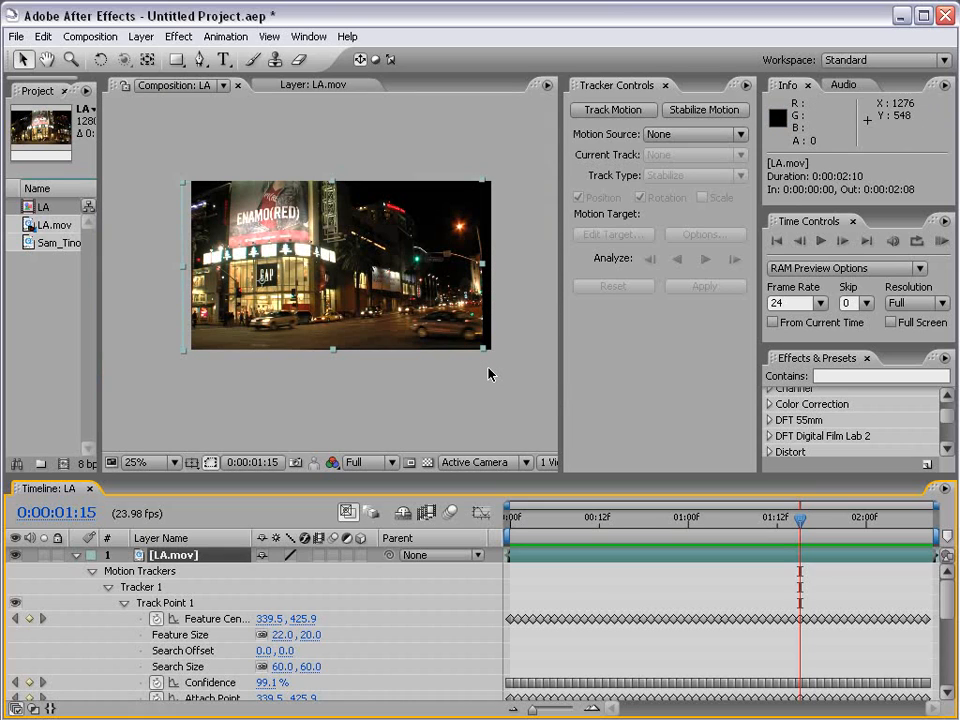
pyautogui.scroll(1, 328, 280)
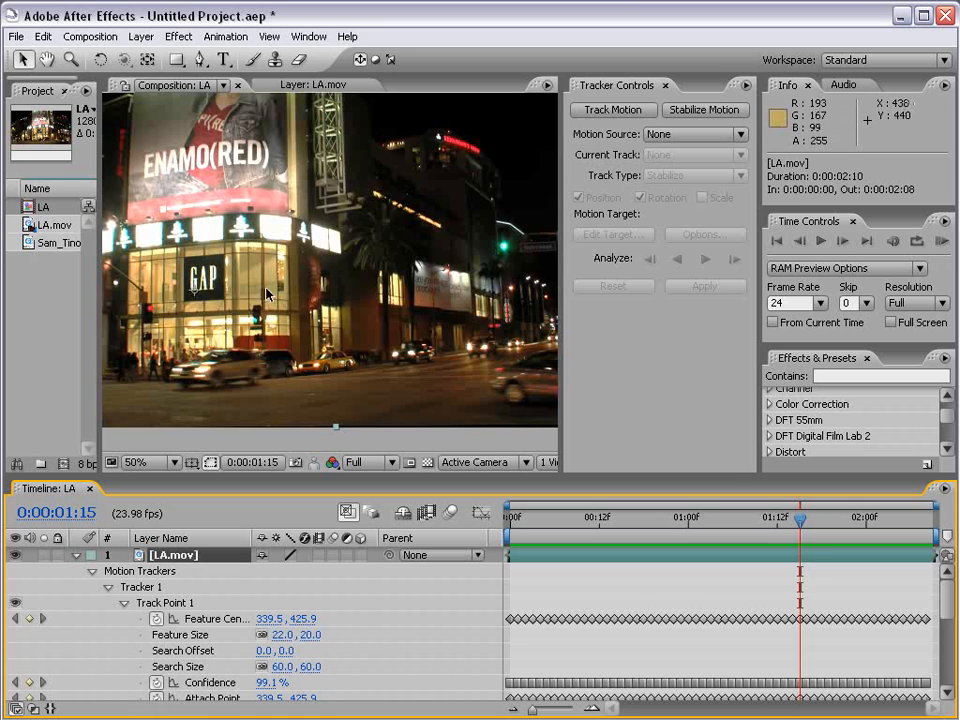
pyautogui.scroll(-1, 198, 296)
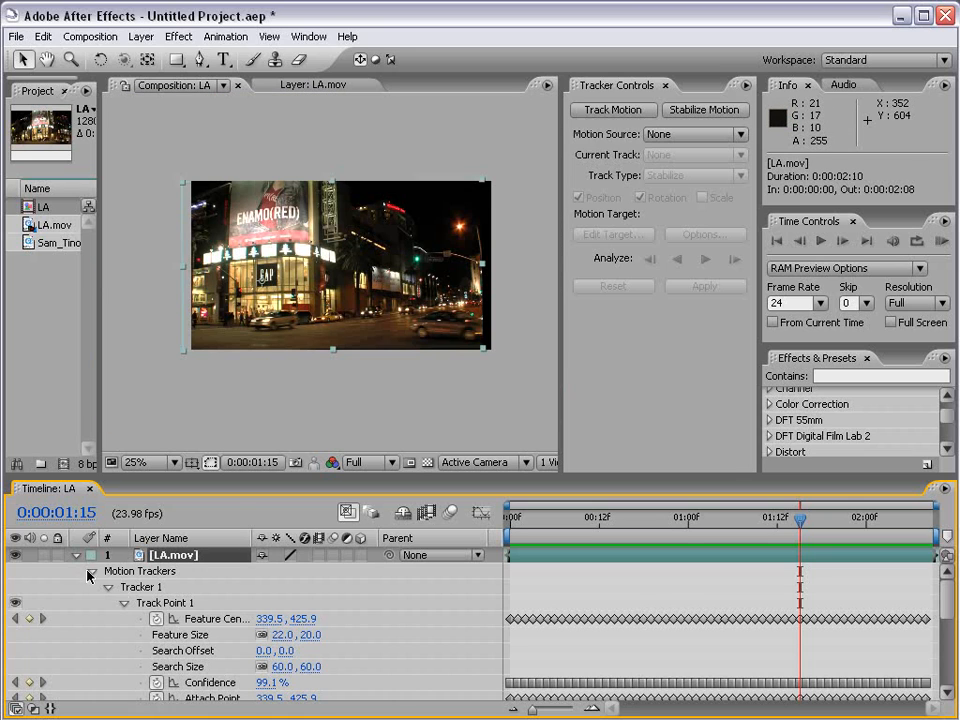
# Set the scale of the stabilized LA.mov layer to 110% in both dimensions
pyautogui.press('s')
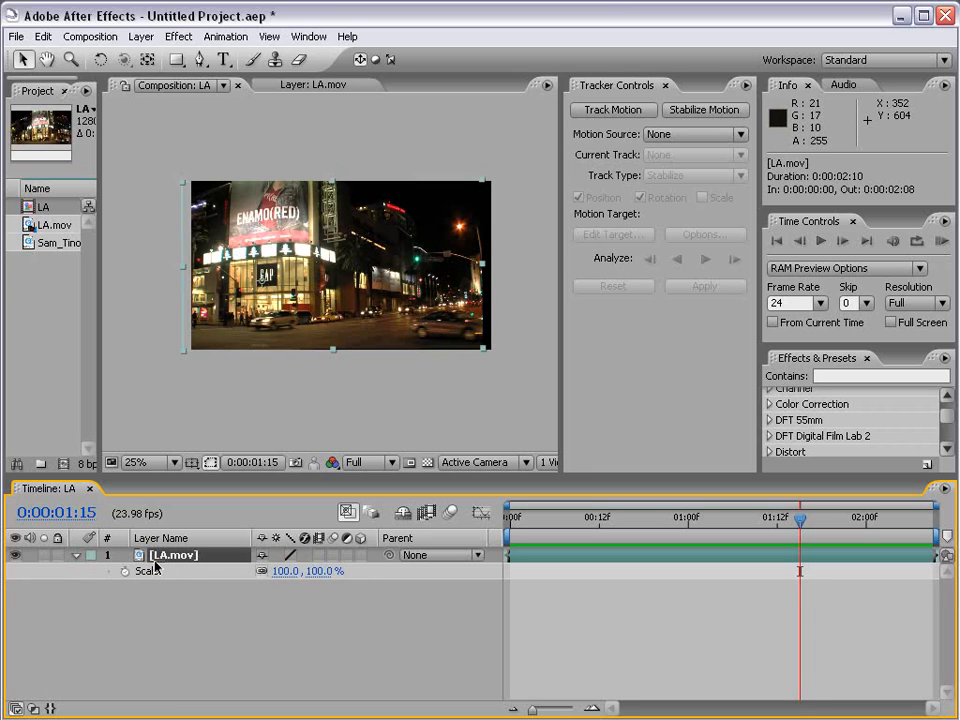
pyautogui.press('s')
pyautogui.press('s')
pyautogui.click(286, 571)
pyautogui.write('11')
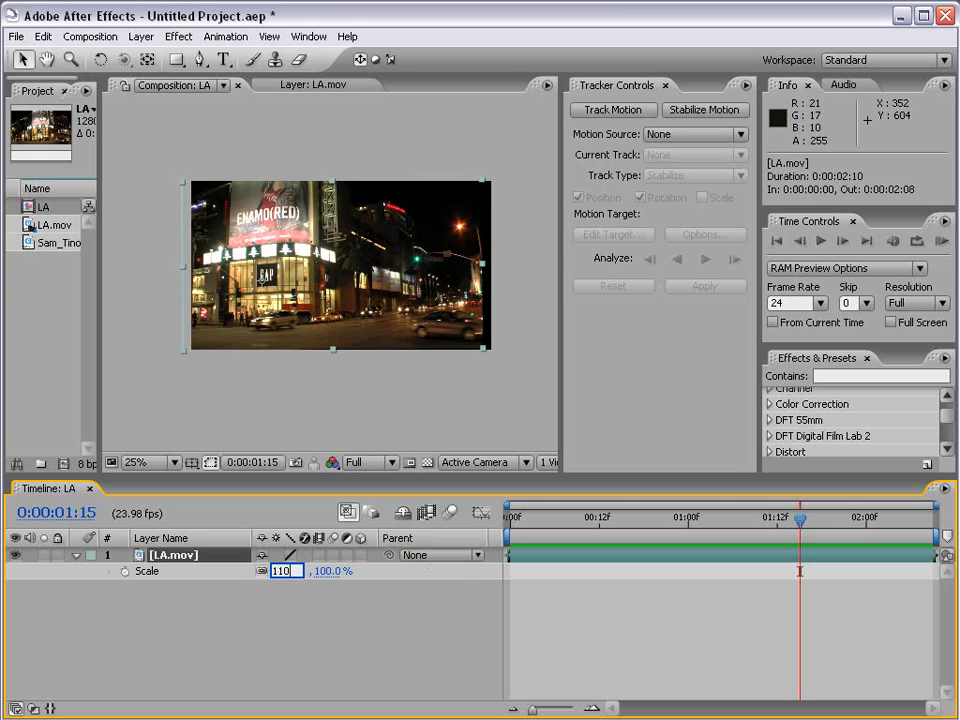
pyautogui.write('0')
pyautogui.press('Return')
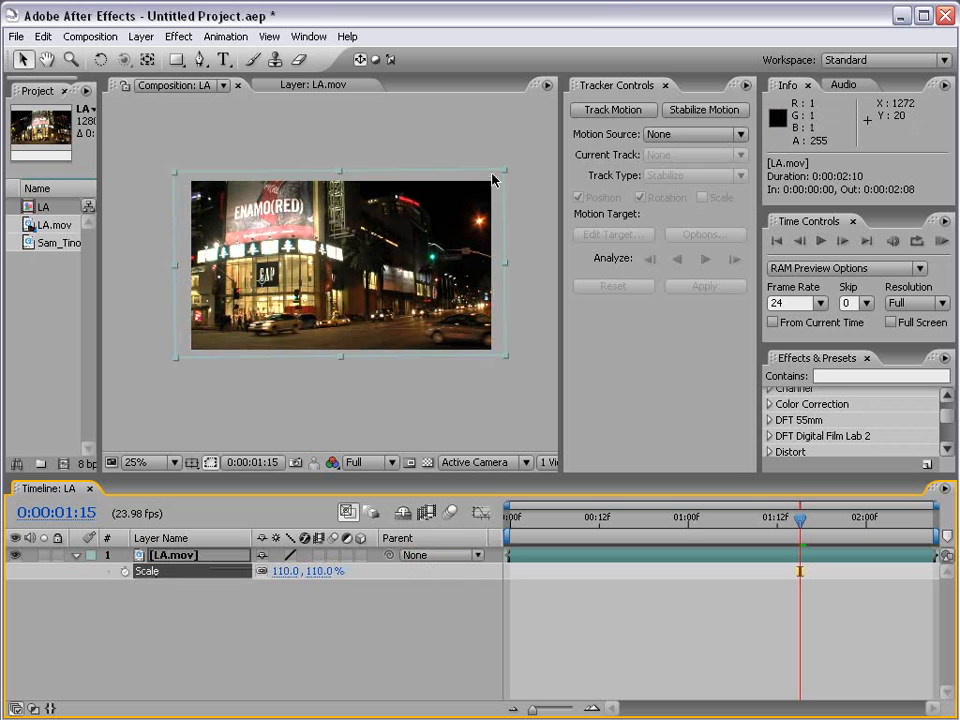
# Scrub and RAM preview the enlarged composition to check its steadiness and the frame's edges
pyautogui.click(465, 396)
pyautogui.press('.')
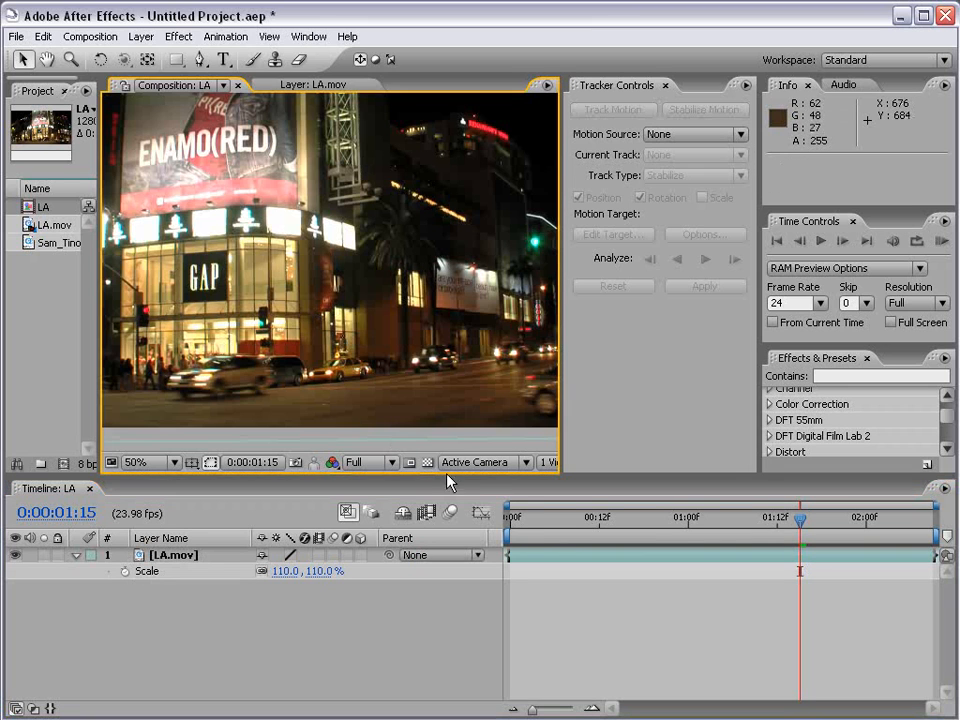
pyautogui.moveTo(526, 521); pyautogui.dragTo(740, 517)
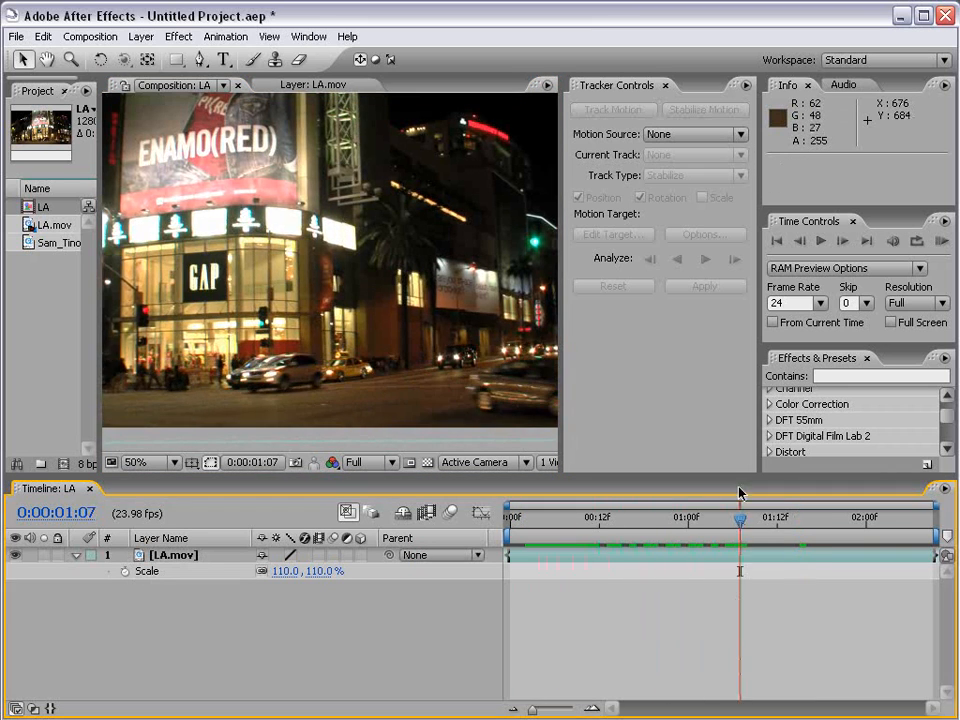
pyautogui.click(942, 247)
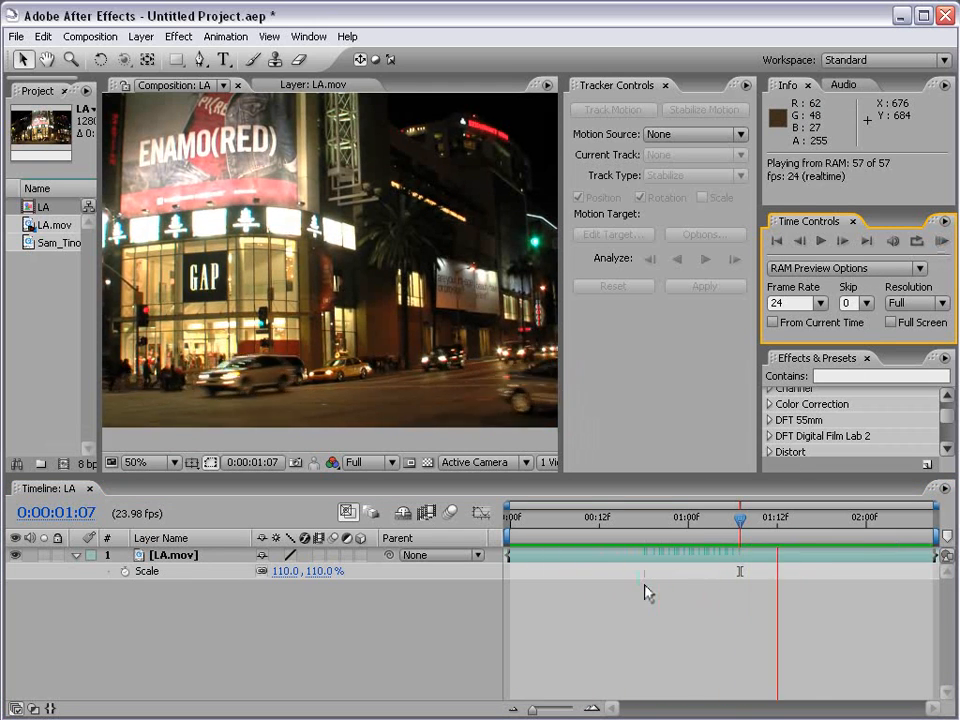
pyautogui.click(180, 122)
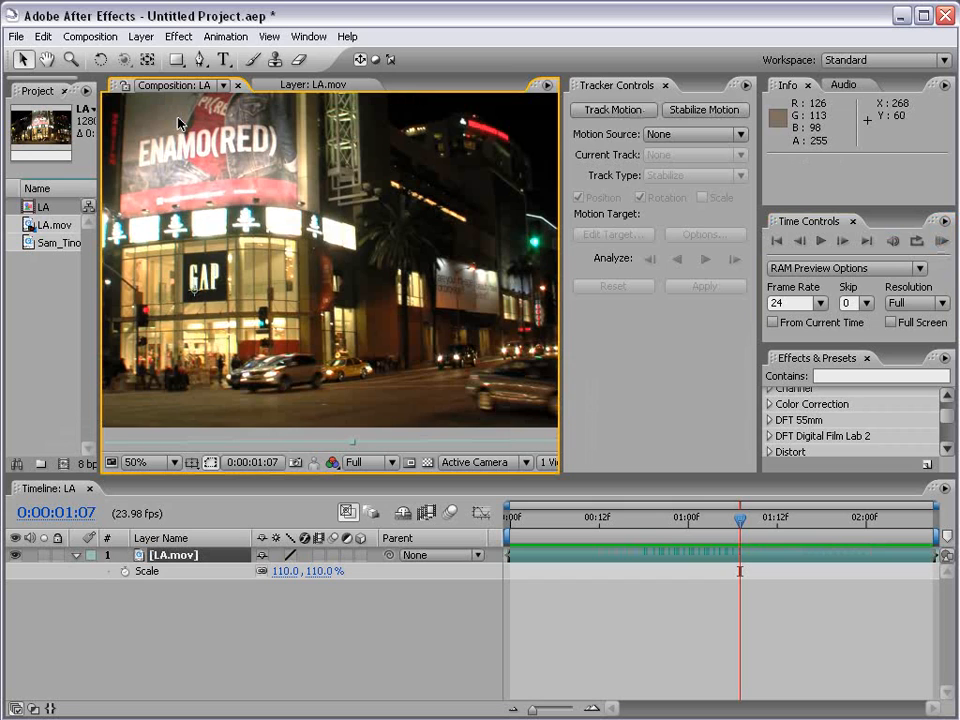
# Widen the project list and create a new composition from the LA.mov footage
pyautogui.moveTo(100, 274); pyautogui.dragTo(188, 270)
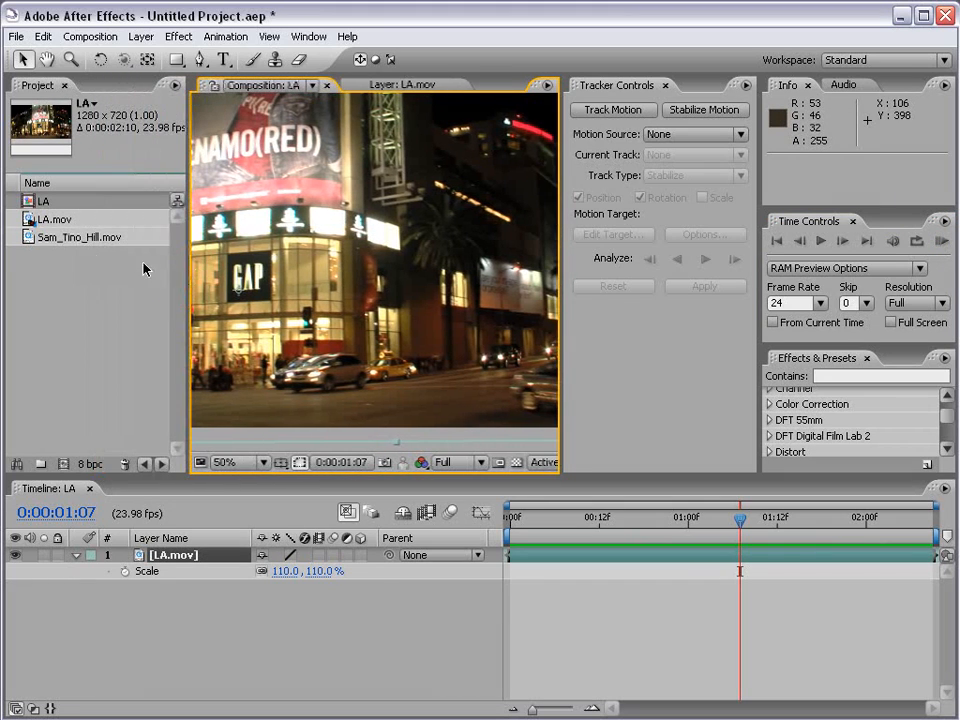
pyautogui.click(31, 224)
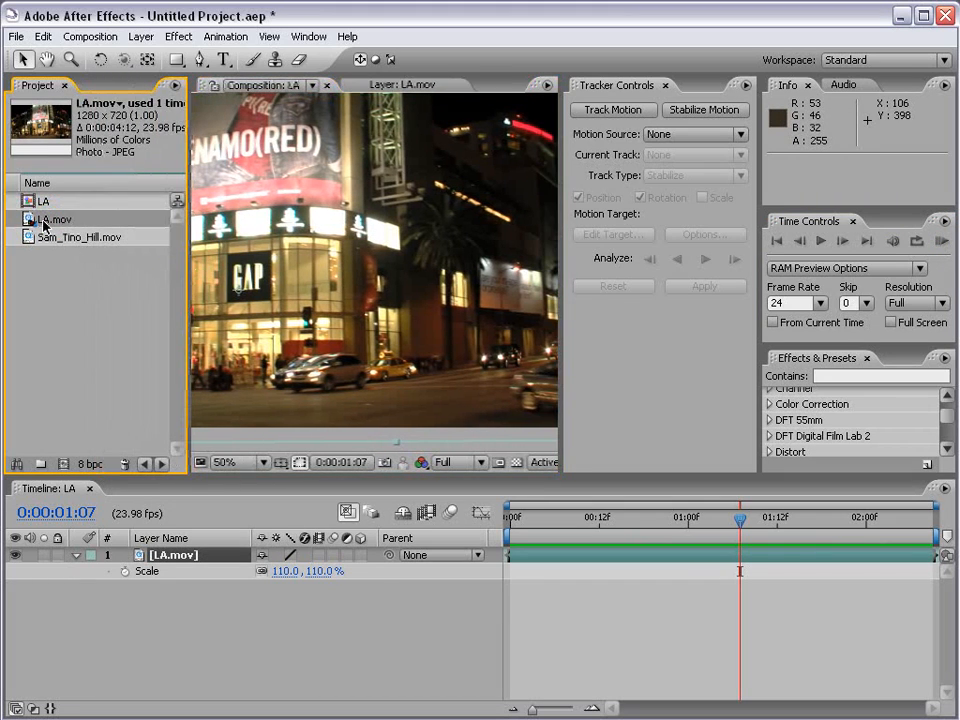
pyautogui.moveTo(44, 226); pyautogui.dragTo(63, 462)
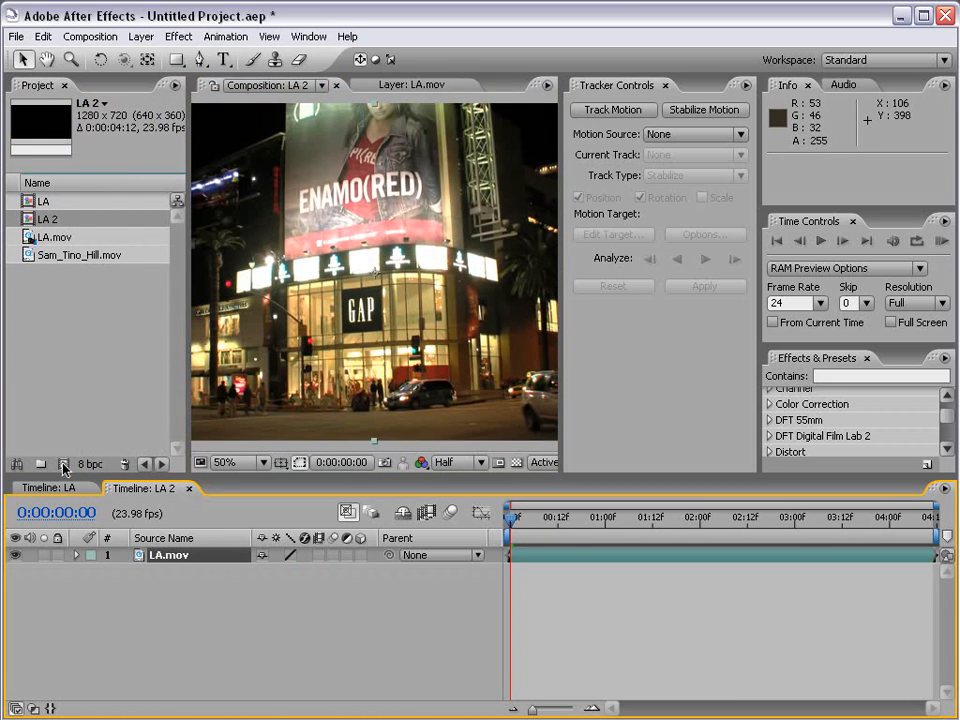
# Add a 1280 × 720 solid in the new composition, coloured with the dark tone sampled from the GAP sign's background
pyautogui.scroll(-2, 405, 305)
pyautogui.scroll(2, 385, 302)
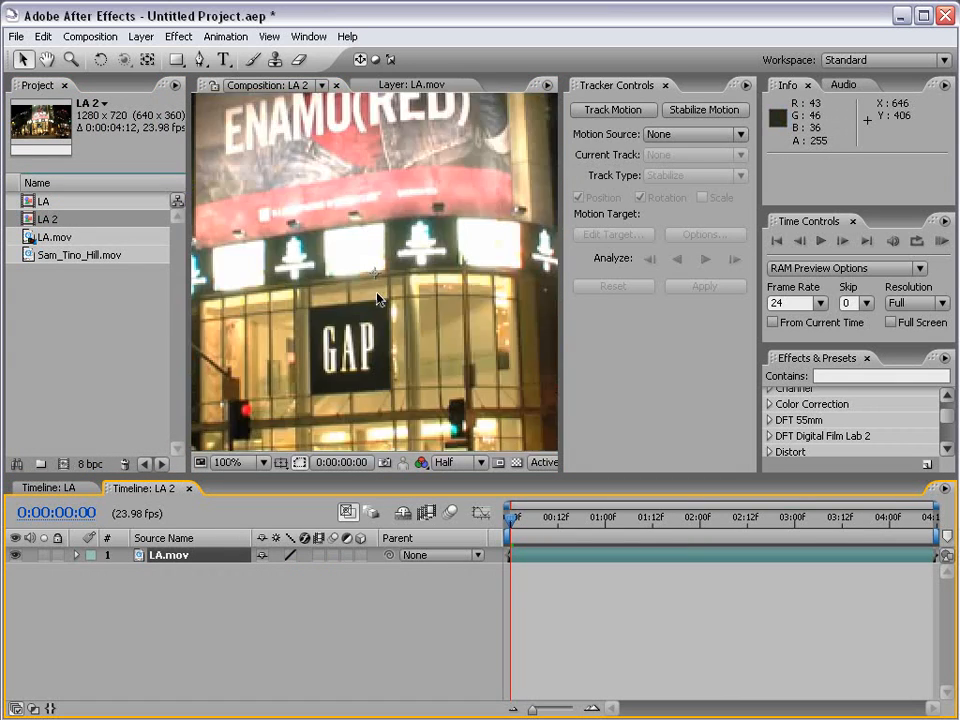
pyautogui.scroll(2, 380, 300)
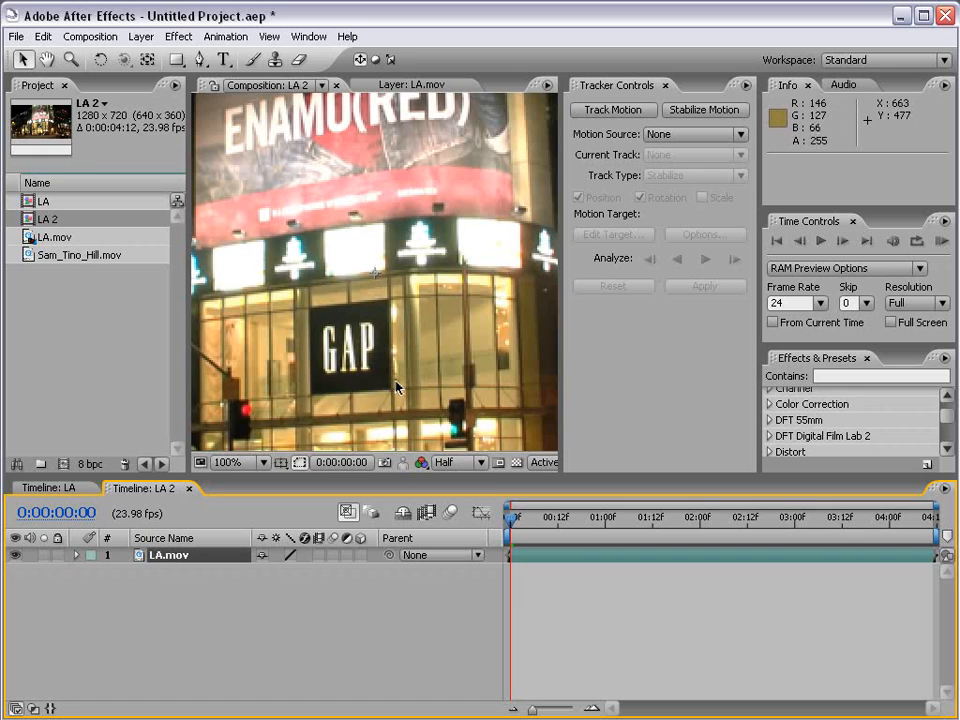
pyautogui.click(141, 36)
pyautogui.moveTo(148, 64)
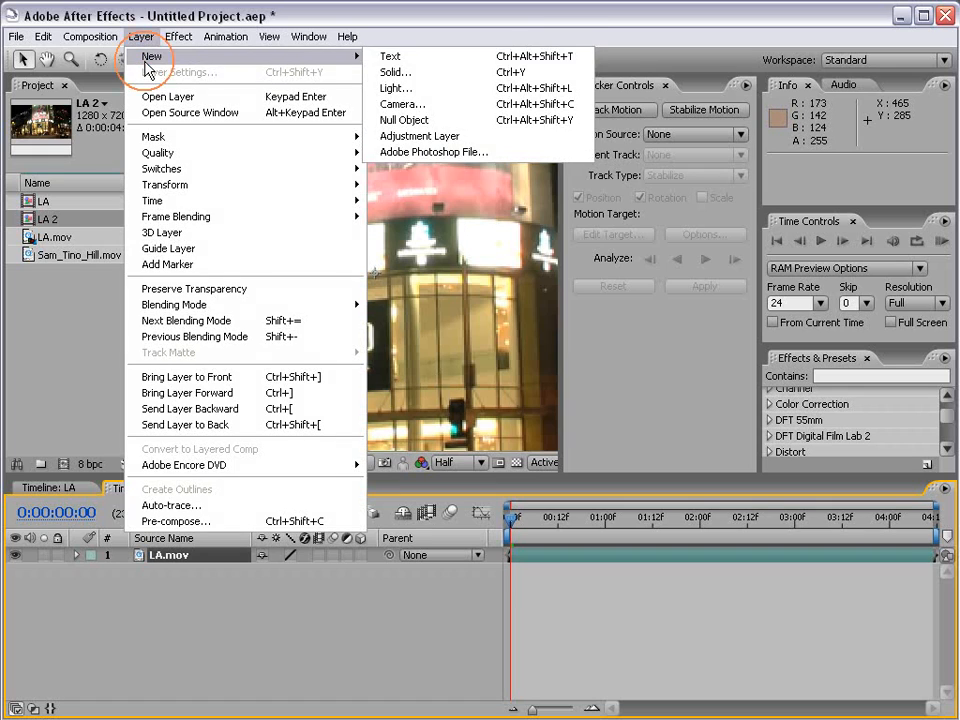
pyautogui.click(410, 73)
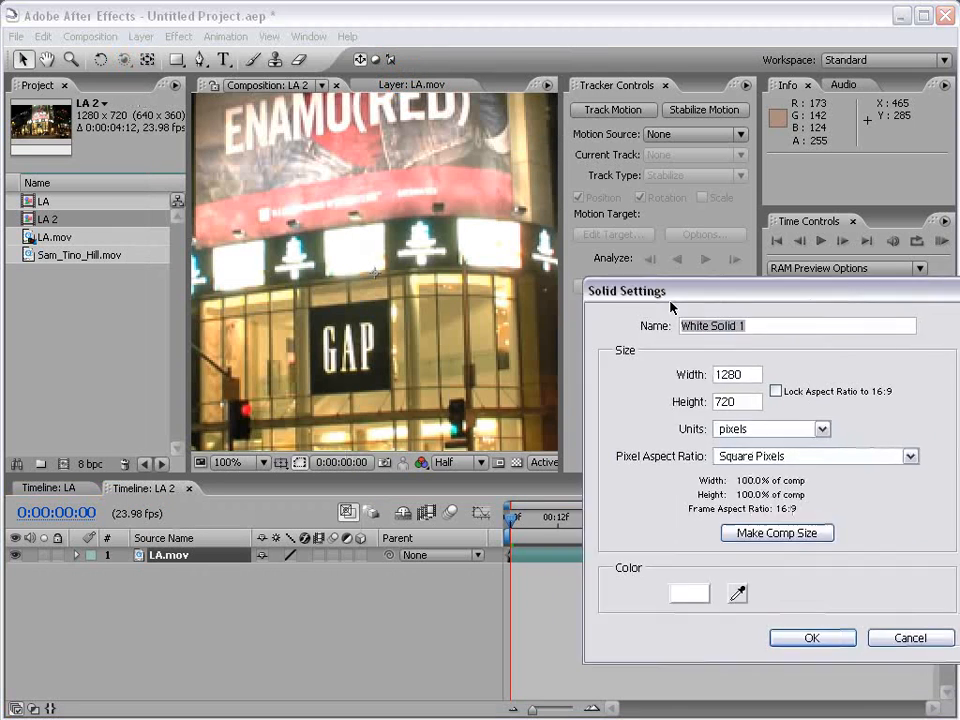
pyautogui.moveTo(671, 301); pyautogui.dragTo(503, 171)
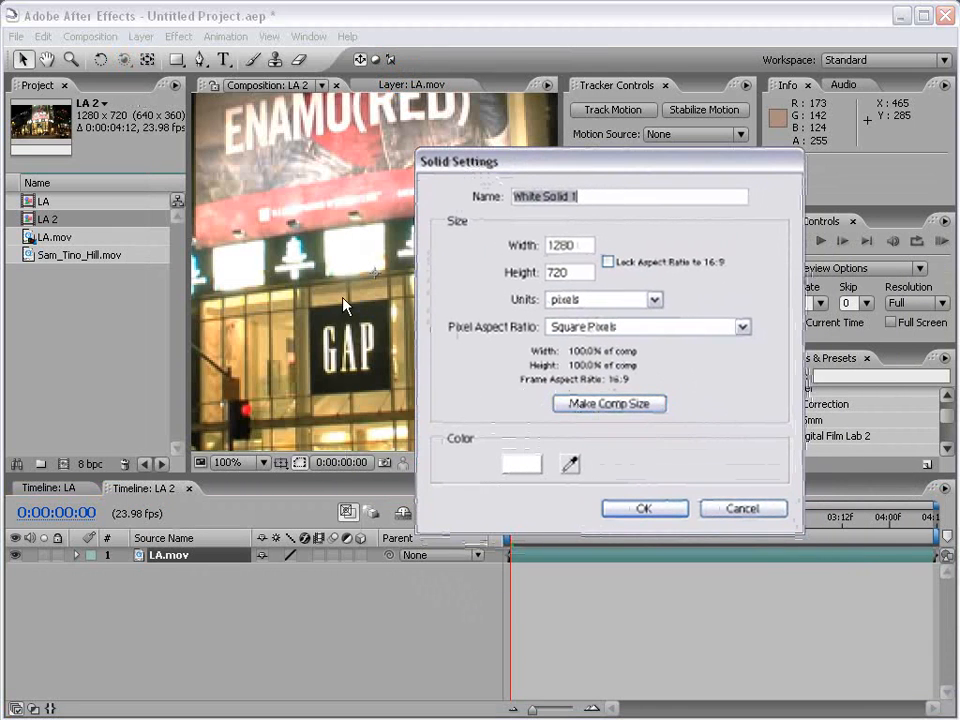
pyautogui.click(572, 465)
pyautogui.click(390, 348)
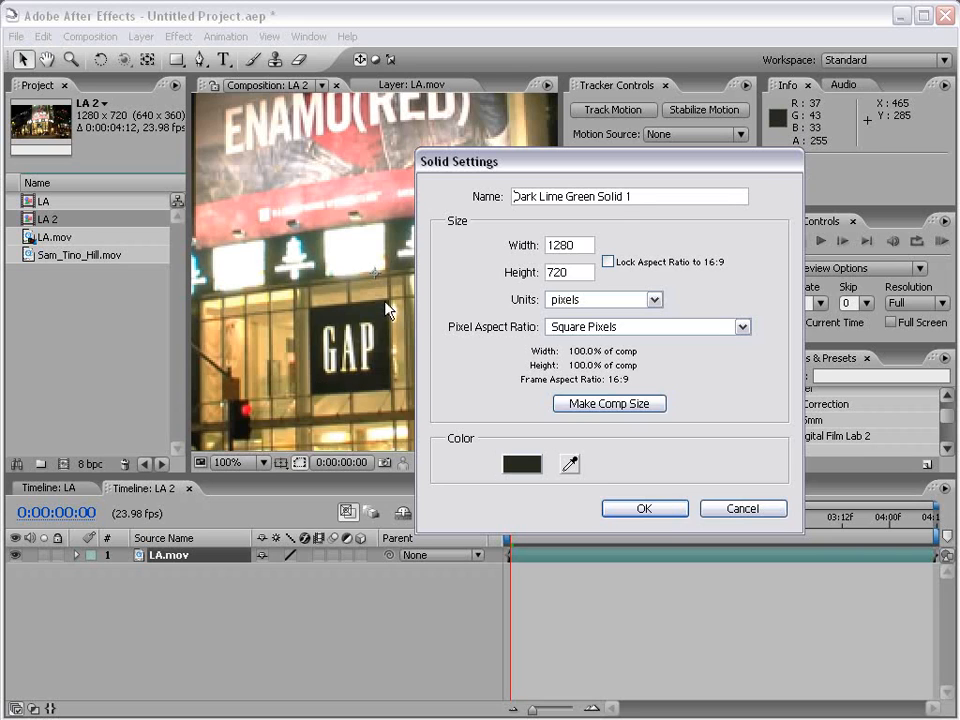
pyautogui.click(644, 508)
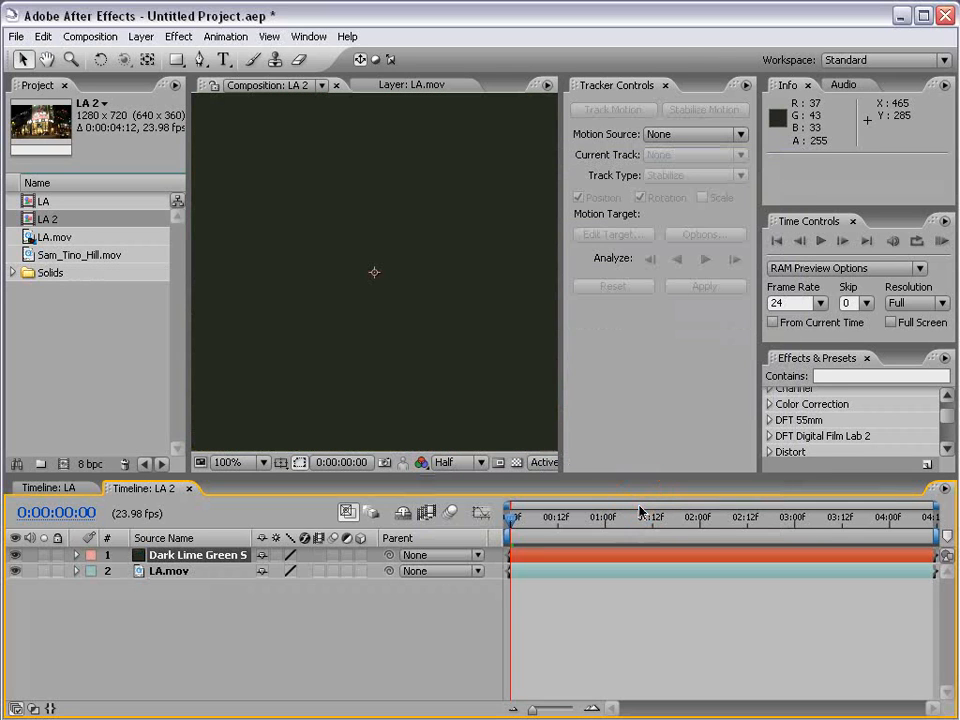
# Check the solid's coverage of the frame and hide the solid layer to reveal the footage
pyautogui.click(388, 281)
pyautogui.scroll(-4, 429, 270)
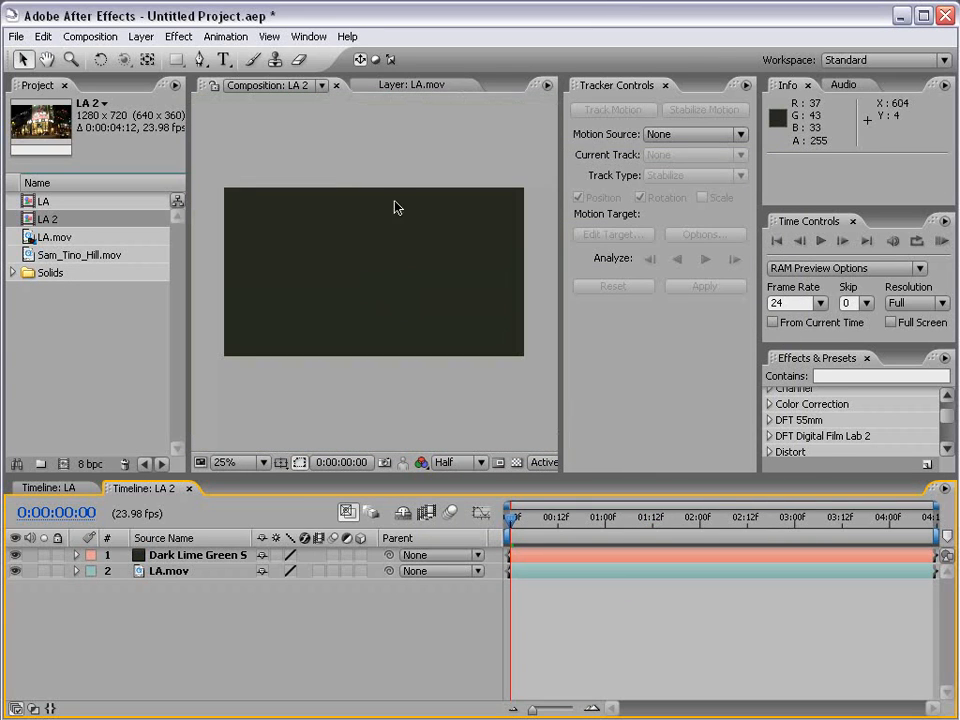
pyautogui.click(309, 234)
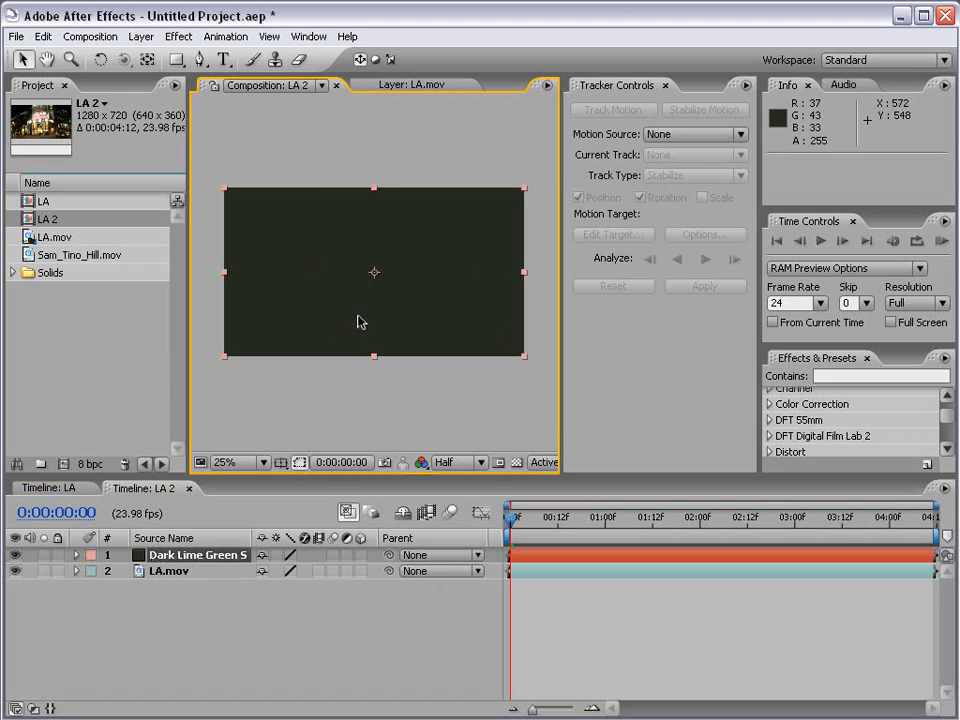
pyautogui.click(14, 555)
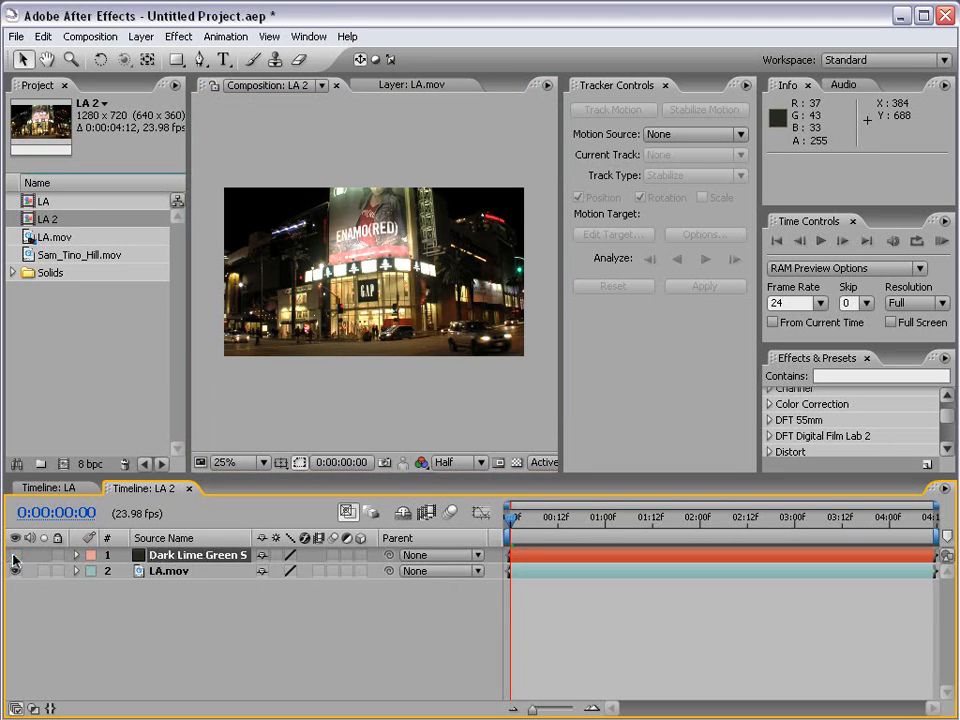
# Start a motion track on the LA.mov layer with the track type set to Perspective corner pin
pyautogui.click(170, 573)
pyautogui.press('.')
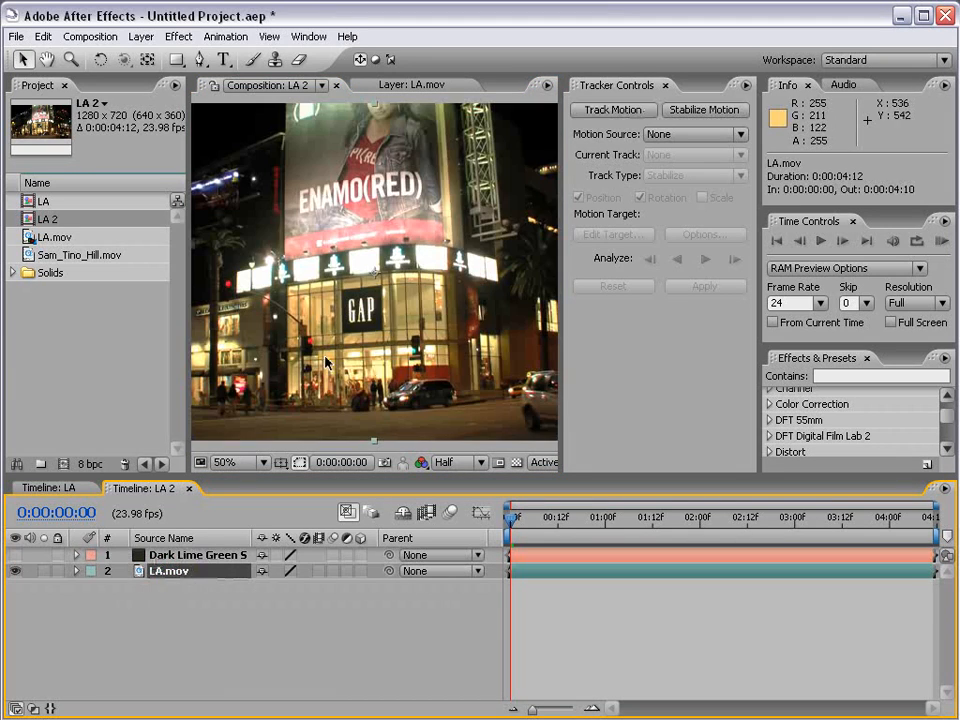
pyautogui.doubleClick(166, 574)
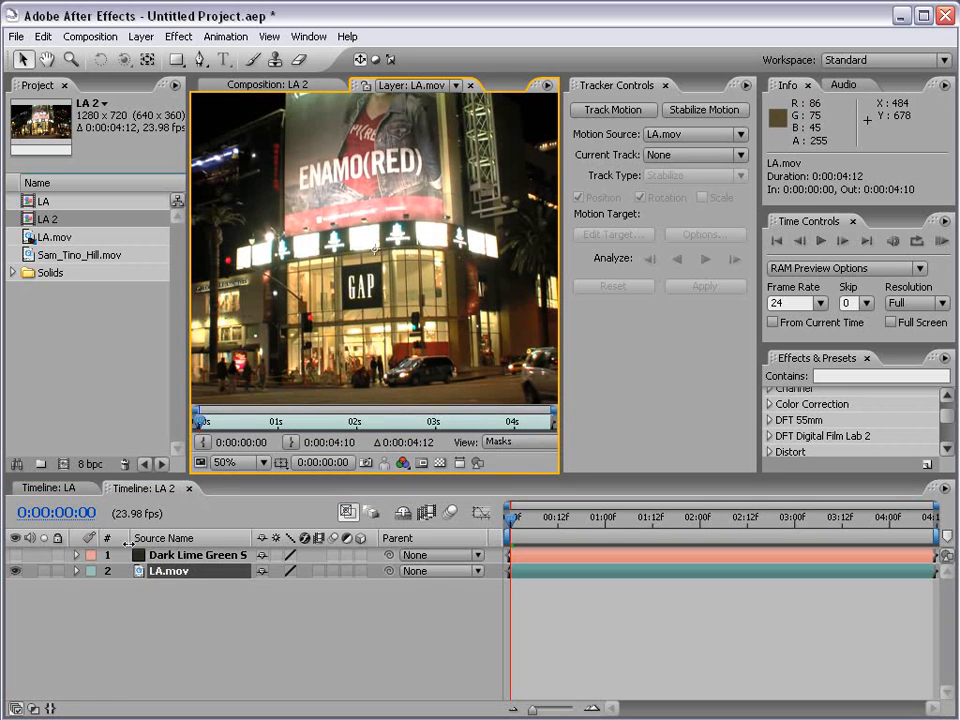
pyautogui.click(607, 115)
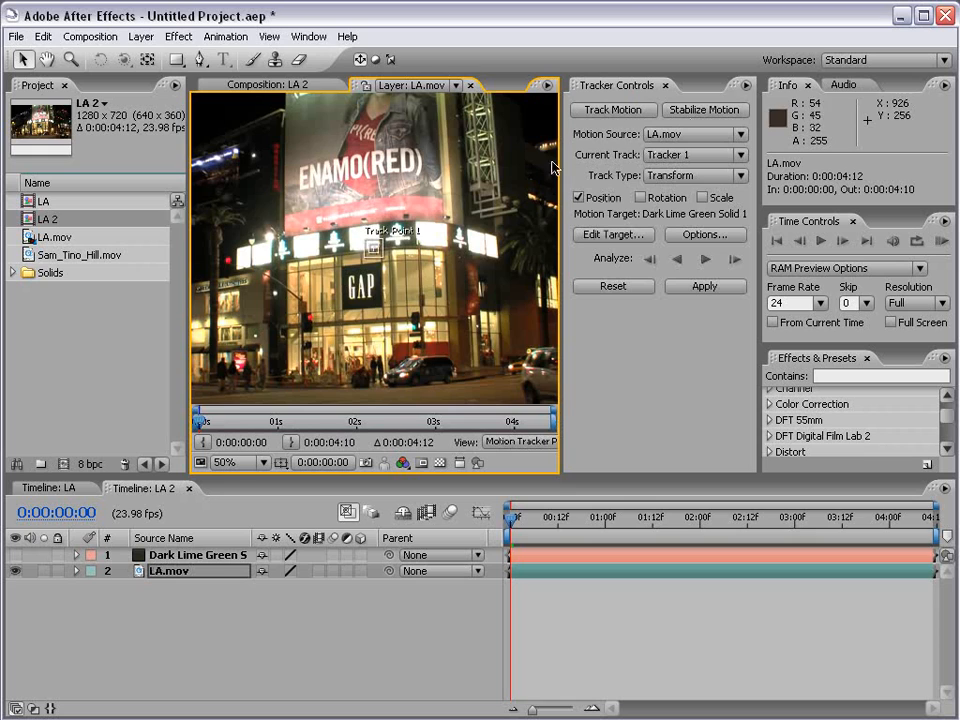
pyautogui.press('.')
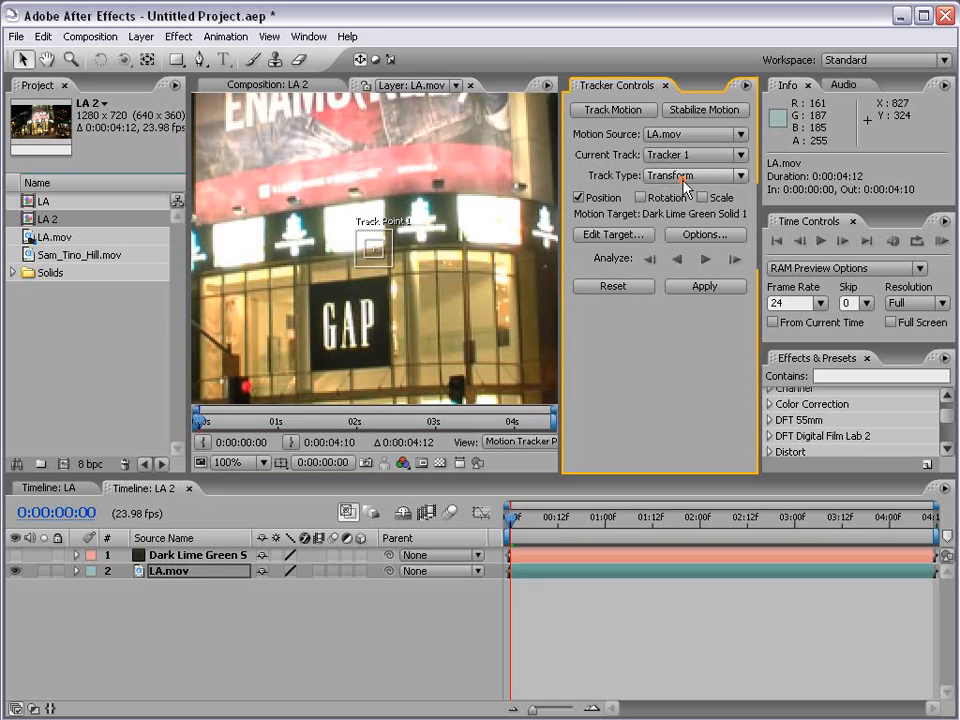
pyautogui.click(695, 175)
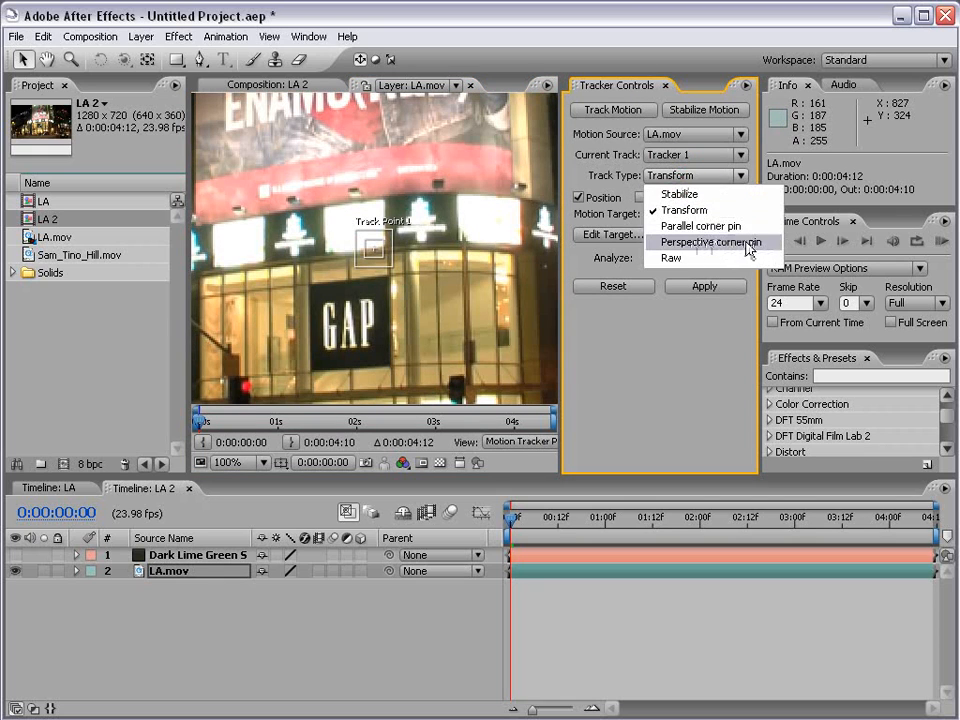
pyautogui.click(750, 243)
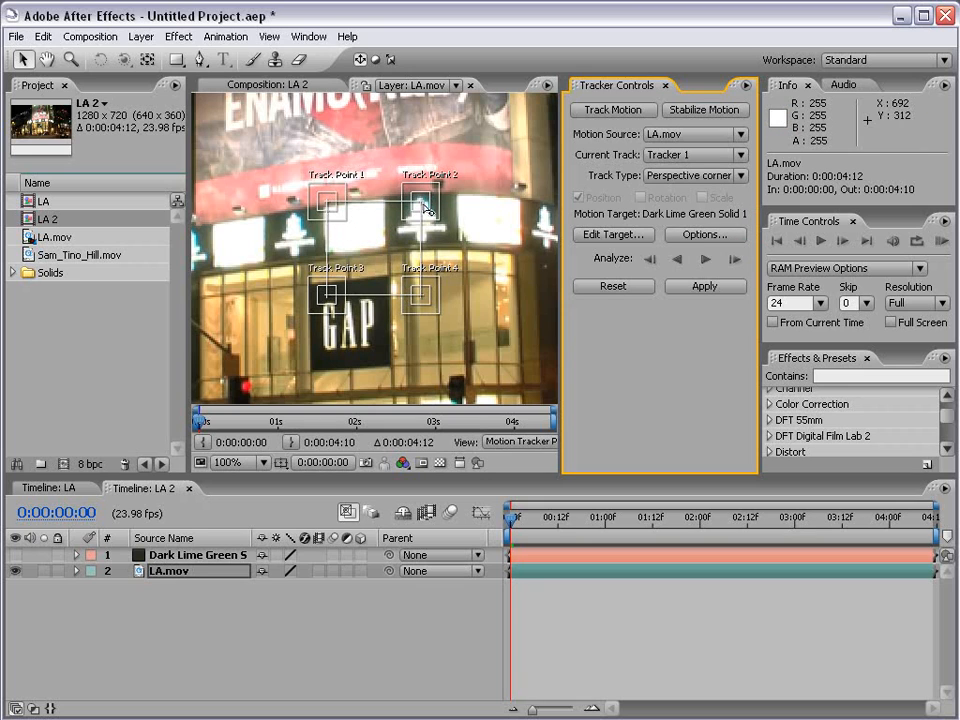
# Place Track Points 3 and 4 on the lower-left and lower-right corners of the GAP sign
pyautogui.press('space')
pyautogui.moveTo(387, 326); pyautogui.dragTo(298, 387)
pyautogui.scroll(1, 391, 261)
pyautogui.click(315, 253)
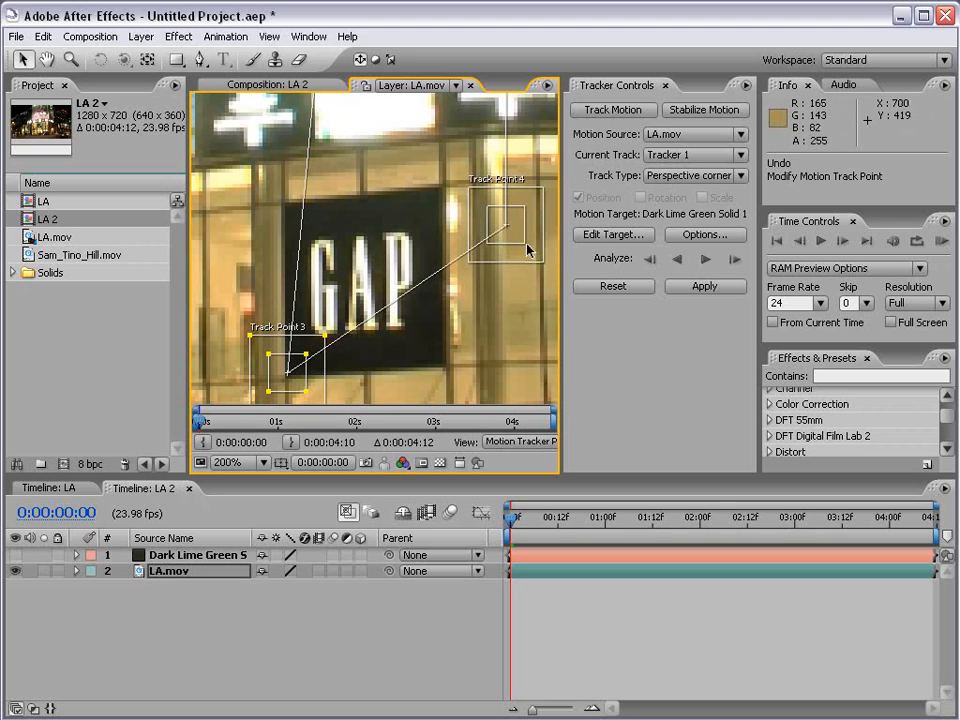
pyautogui.moveTo(528, 250); pyautogui.dragTo(455, 376)
# Place Track Points 2 and 1 on the upper-right and upper-left corners of the GAP sign
pyautogui.scroll(5, 454, 180)
pyautogui.moveTo(445, 196); pyautogui.dragTo(388, 346)
pyautogui.moveTo(304, 336); pyautogui.dragTo(429, 269)
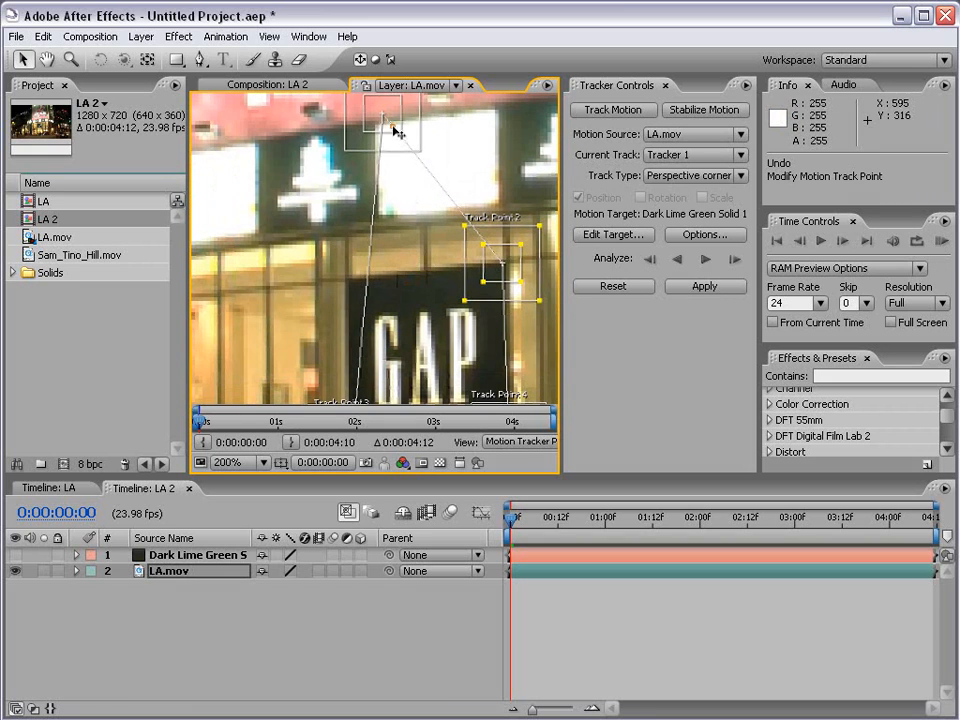
pyautogui.moveTo(395, 130); pyautogui.dragTo(364, 302)
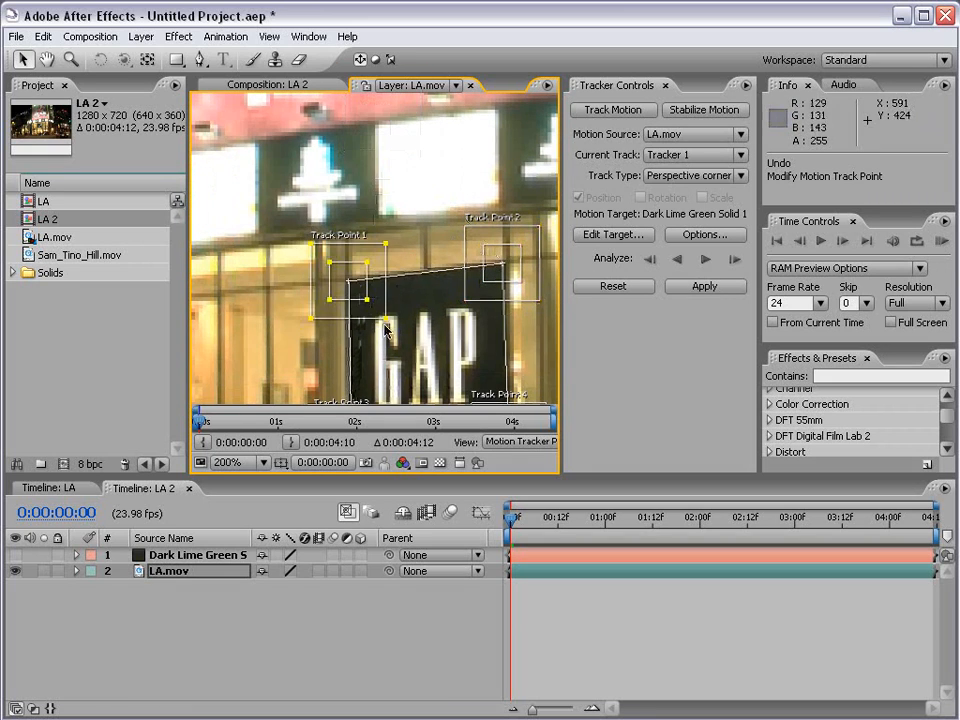
pyautogui.moveTo(427, 343); pyautogui.dragTo(364, 228)
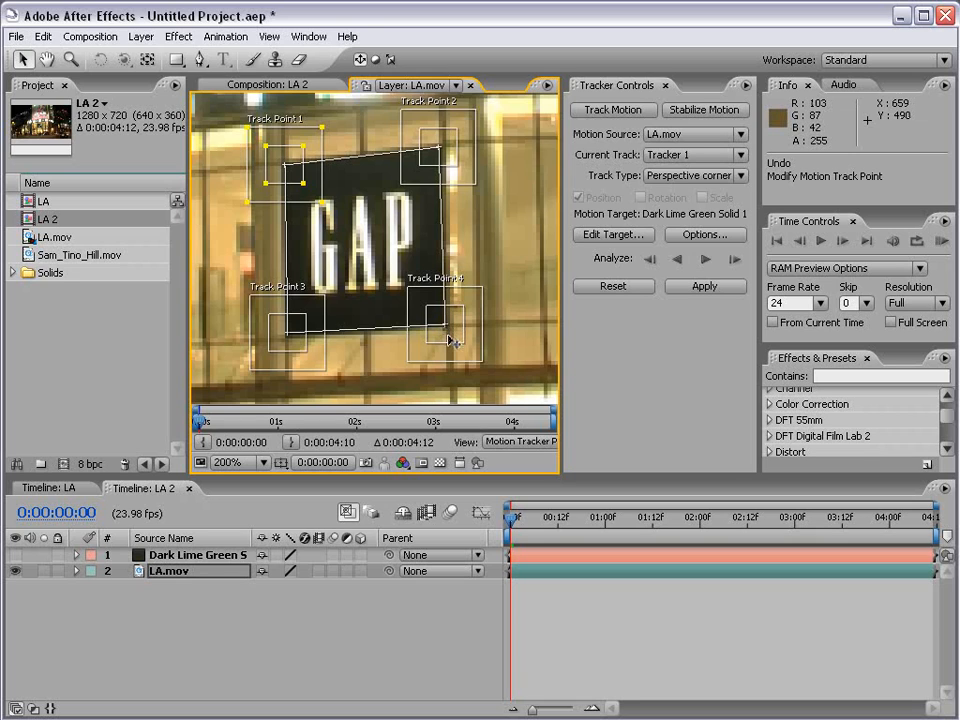
# Offset Track Point 4's tracking regions to the window-frame crossing right of the GAP sign, with its attach point on the sign's lower-right corner
pyautogui.press('.')
pyautogui.moveTo(486, 355); pyautogui.dragTo(475, 328)
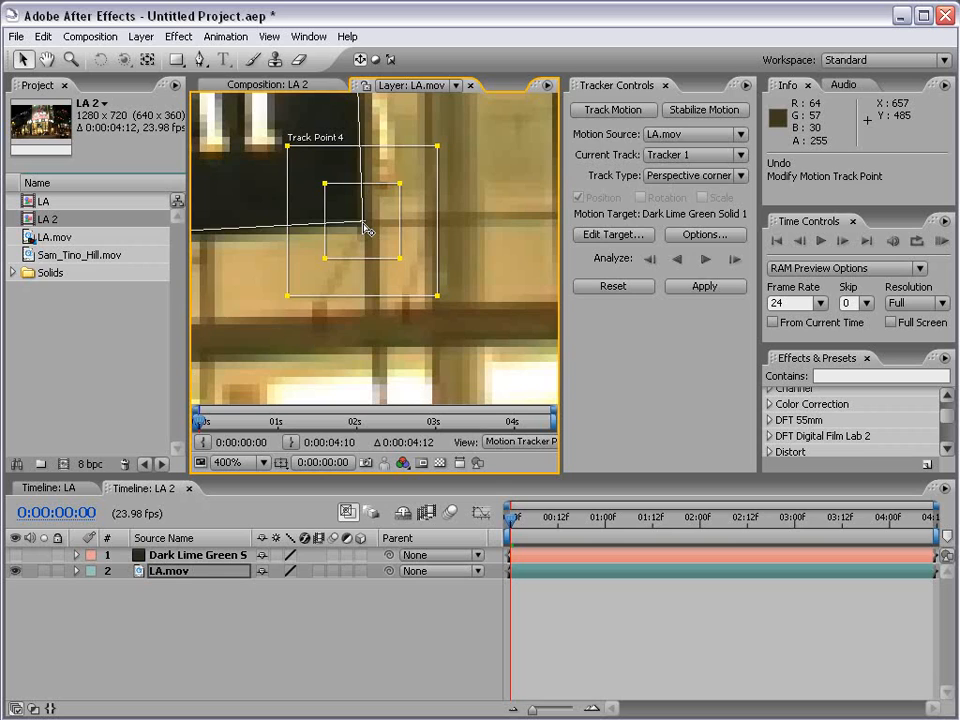
pyautogui.scroll(-1, 364, 228)
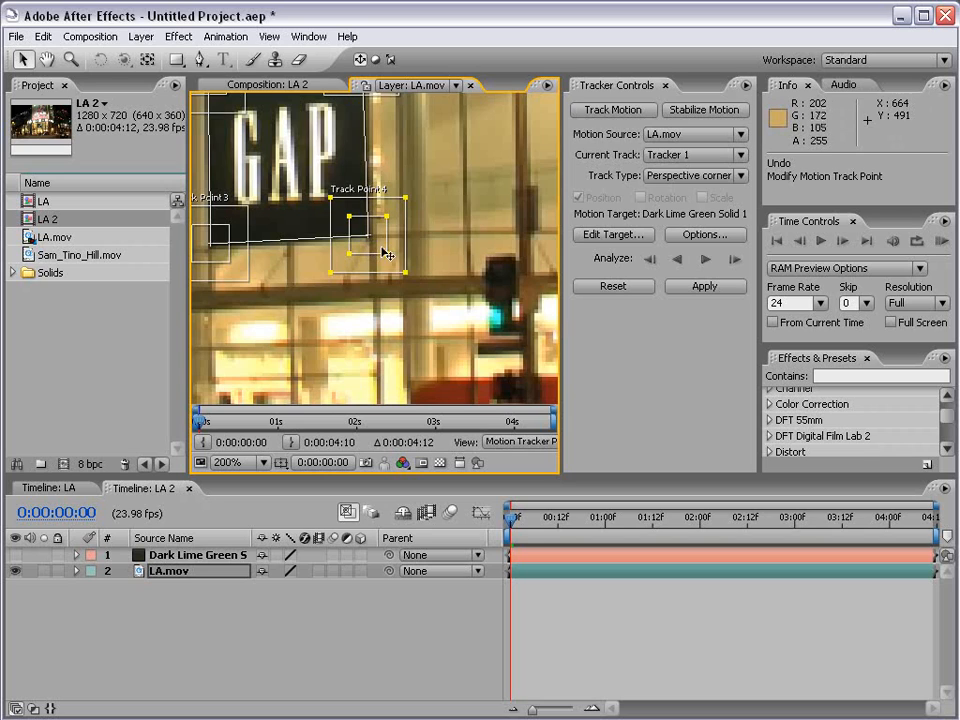
pyautogui.moveTo(373, 247); pyautogui.dragTo(352, 280)
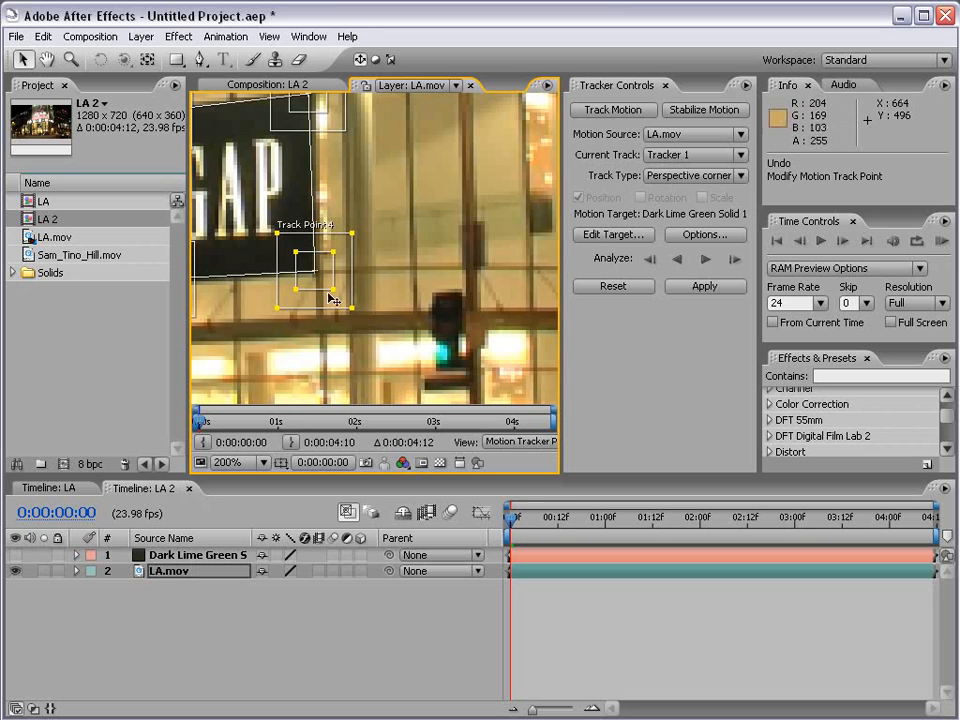
pyautogui.moveTo(315, 287); pyautogui.dragTo(459, 316)
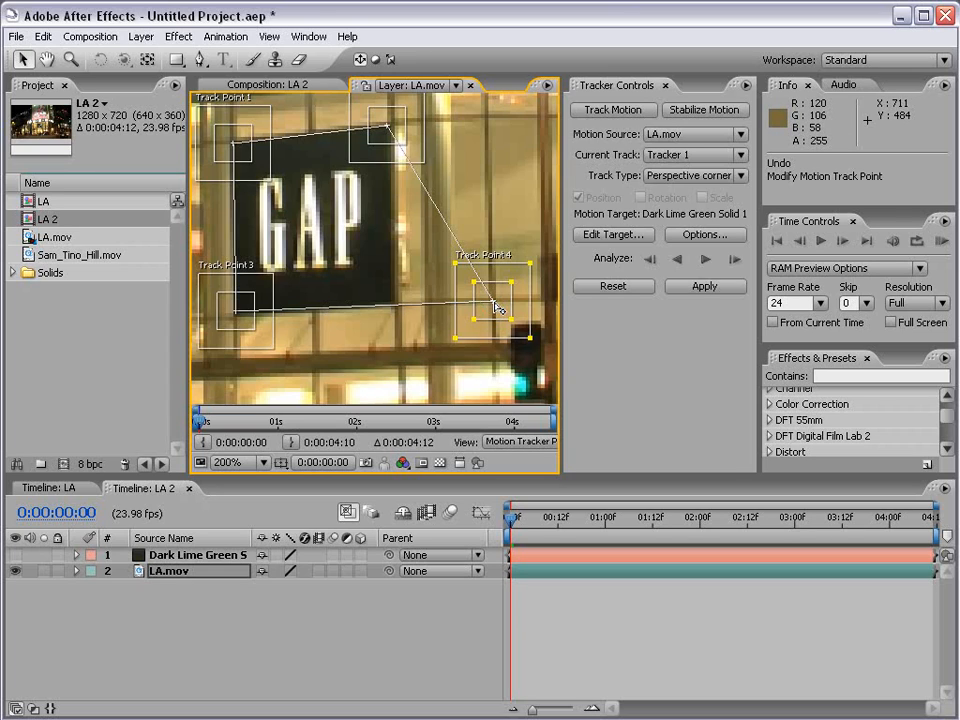
pyautogui.moveTo(497, 305); pyautogui.dragTo(396, 310)
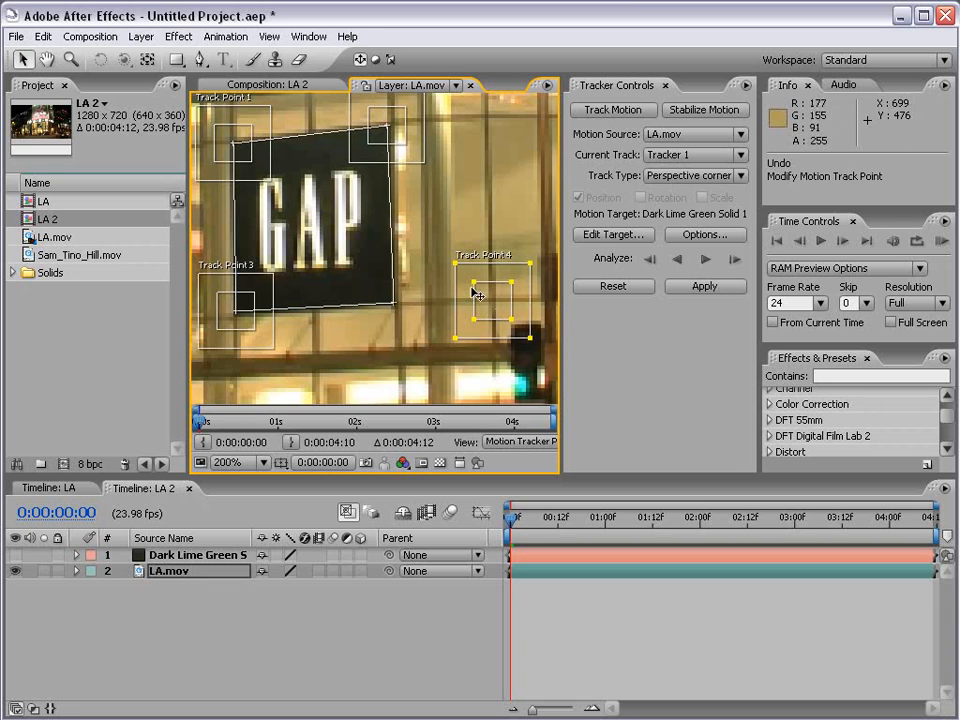
# Analyze the perspective corner pin track on LA.mov forward from 0:00:01:15 to the end of the composition
pyautogui.press(',')
pyautogui.press(',')
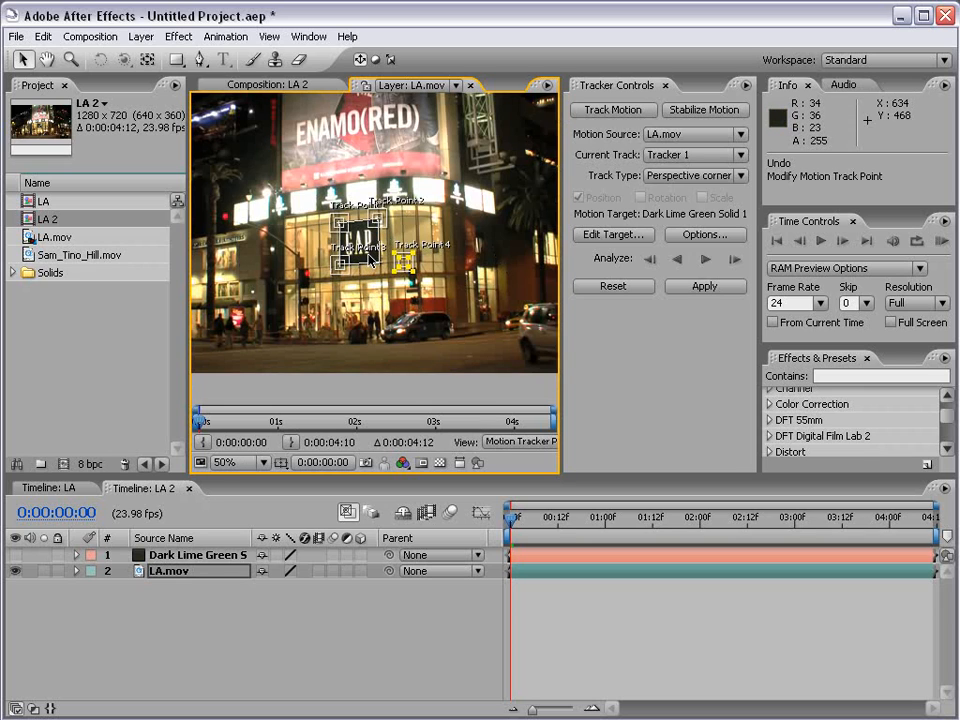
pyautogui.press('.')
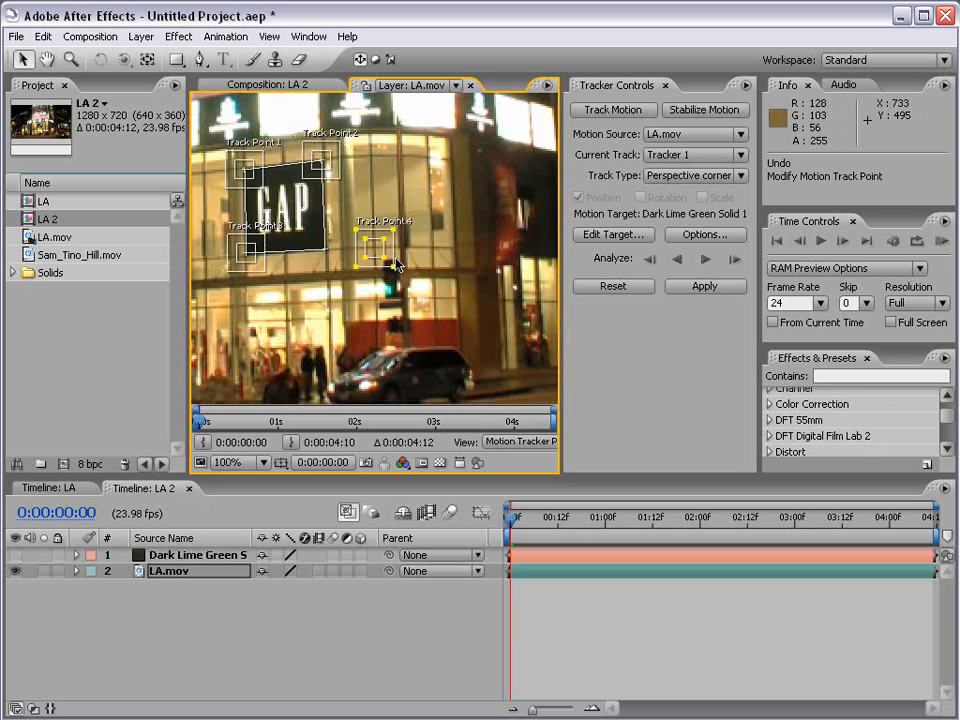
pyautogui.press('`')
pyautogui.press('.')
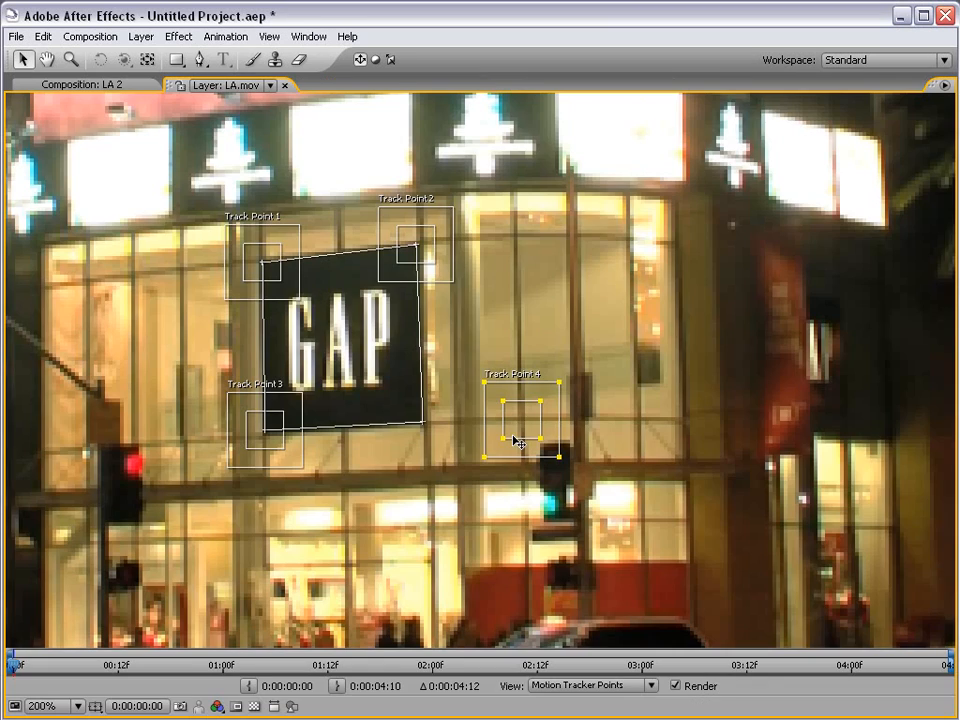
pyautogui.moveTo(523, 429); pyautogui.dragTo(600, 453)
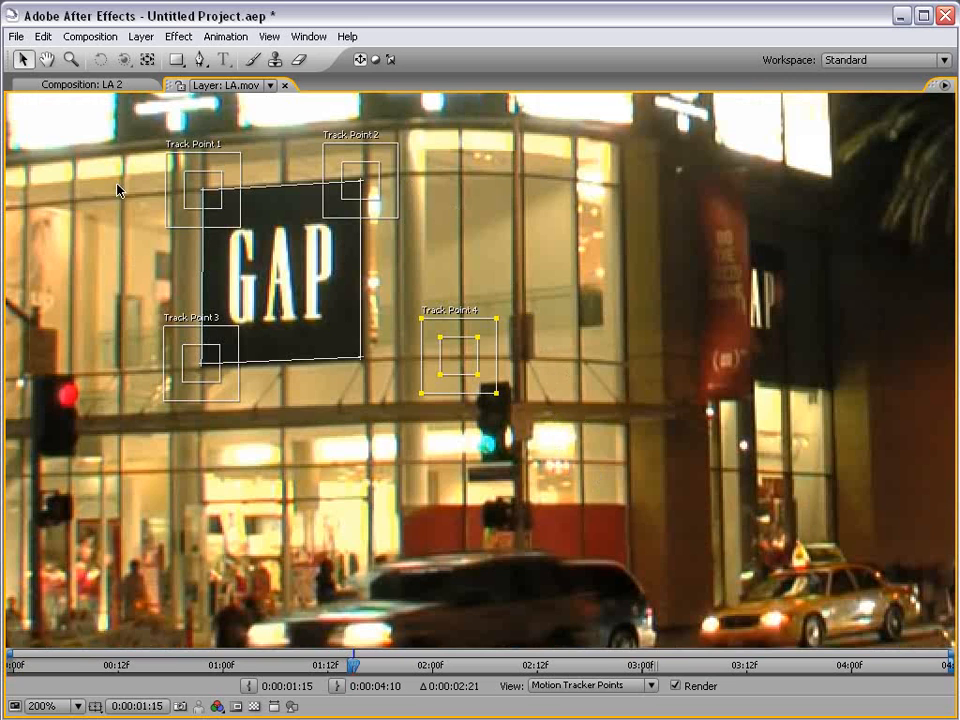
pyautogui.press('`')
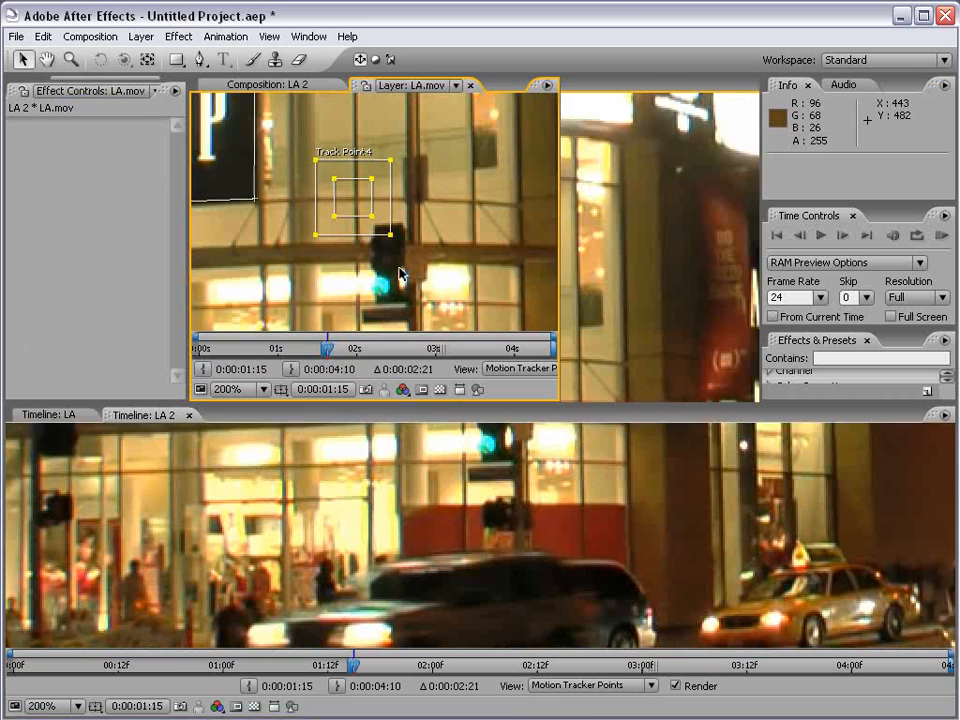
pyautogui.press(',')
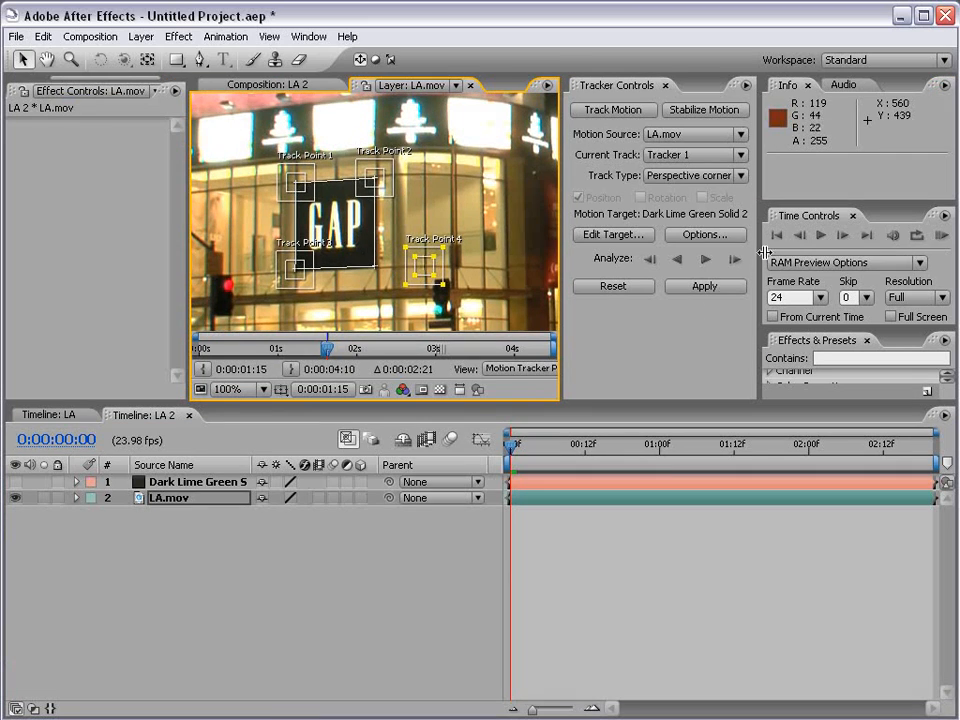
pyautogui.click(707, 262)
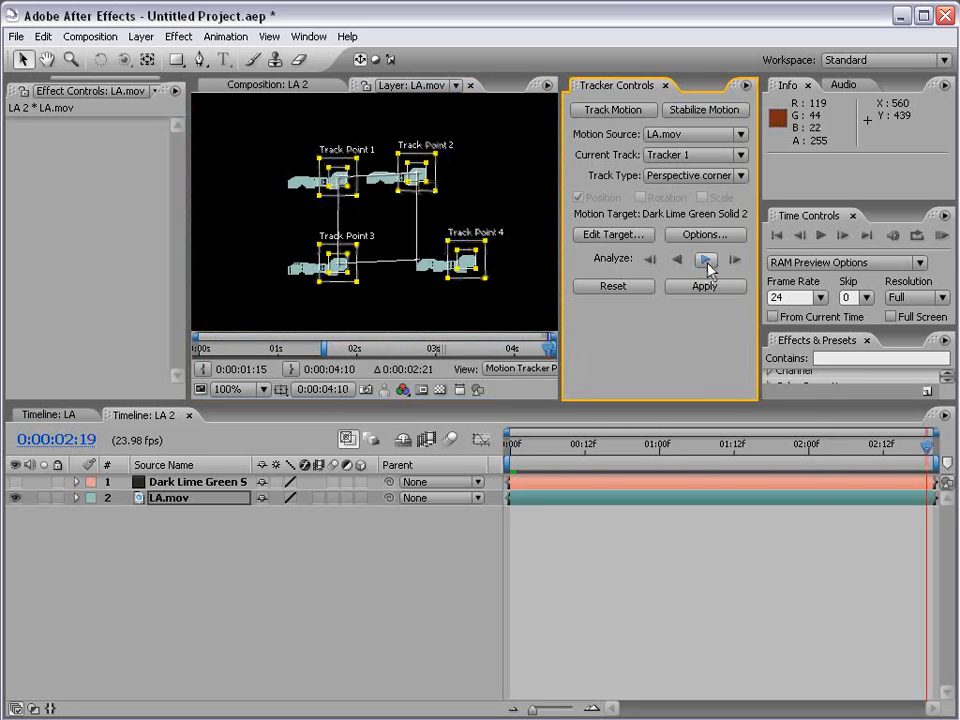
# Keep Dark Lime Green Solid 2 as the motion target and apply the tracked corner pin data to it
pyautogui.moveTo(543, 448); pyautogui.dragTo(483, 463)
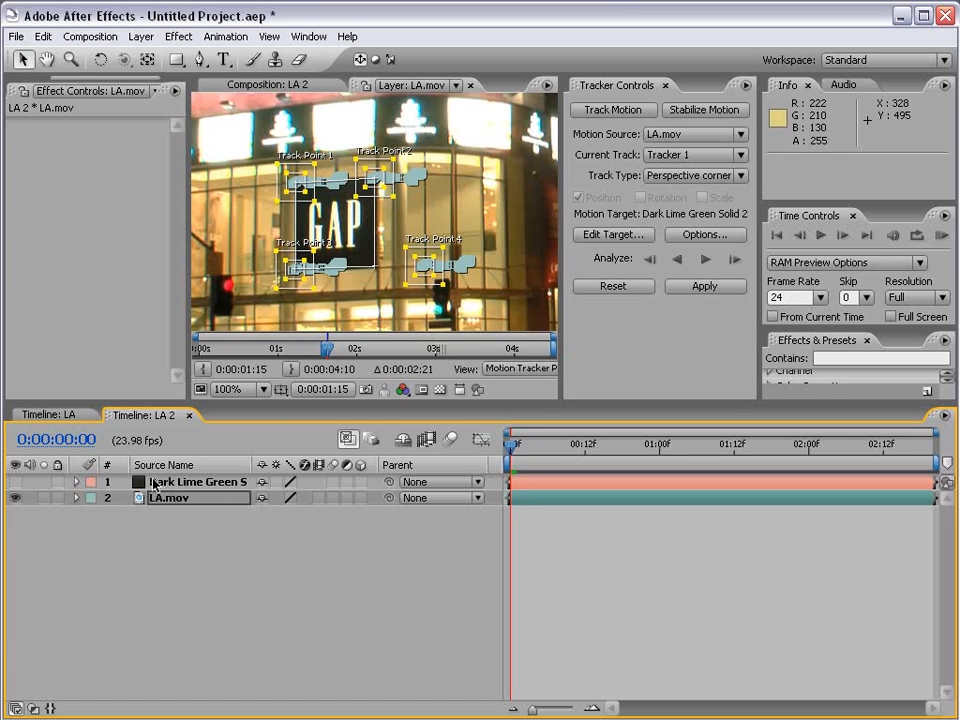
pyautogui.click(607, 243)
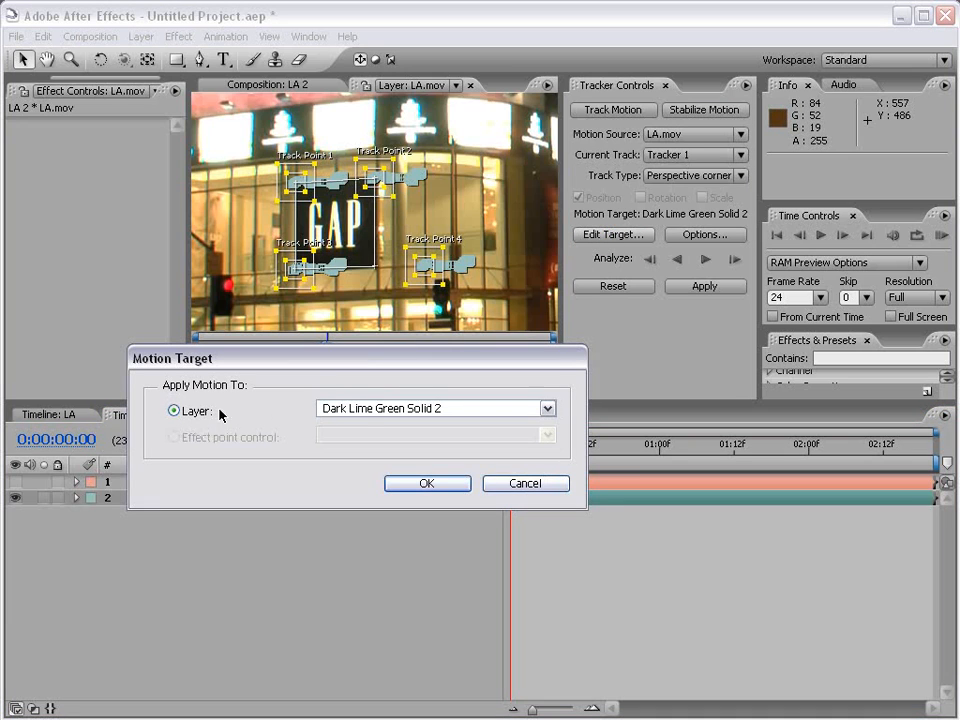
pyautogui.click(350, 408)
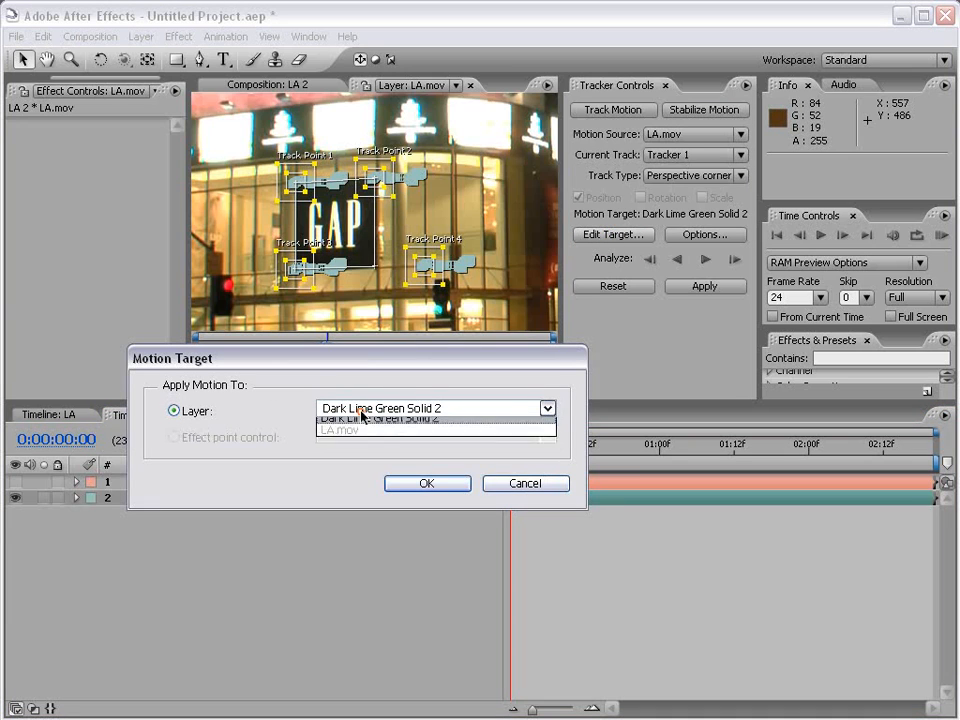
pyautogui.click(455, 425)
pyautogui.click(427, 486)
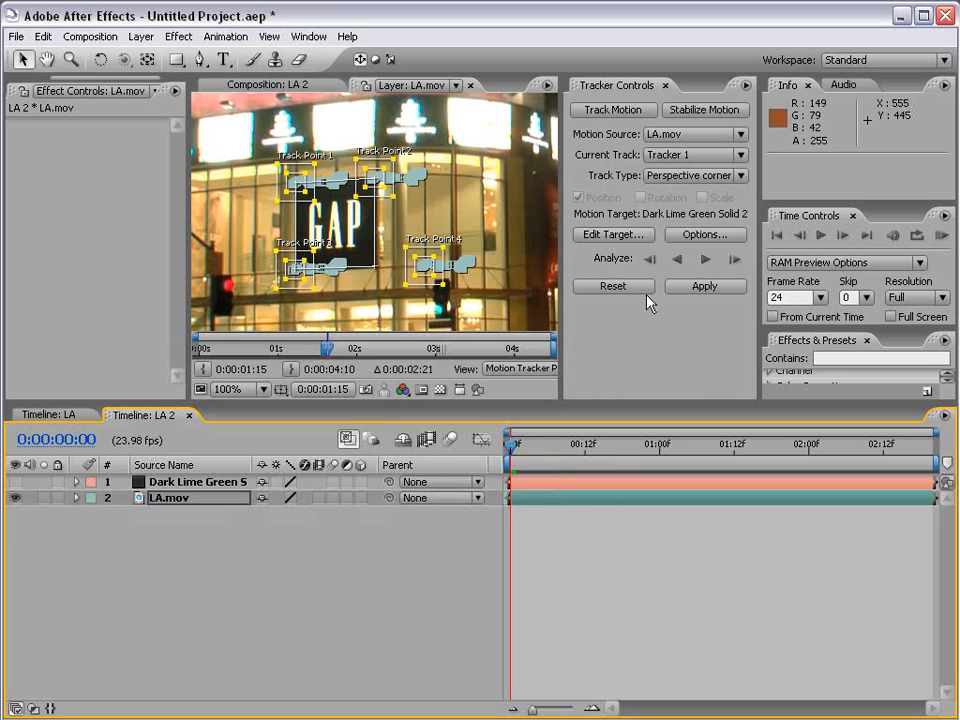
pyautogui.click(699, 287)
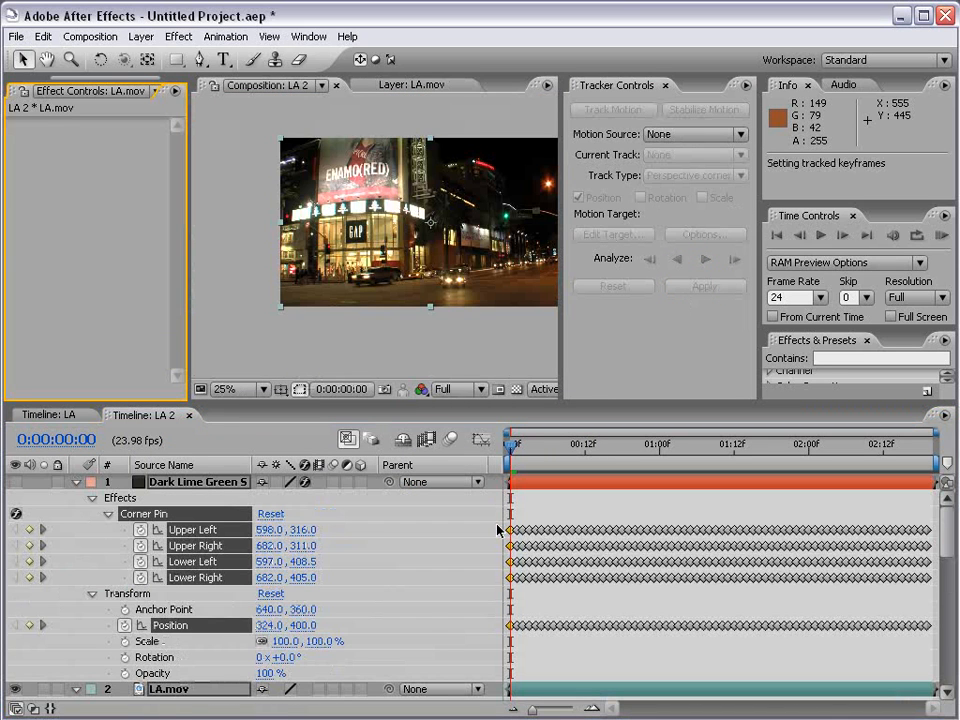
# Make the dark lime green solid visible and scrub to 0:00:02:05 to check how it follows the GAP sign
pyautogui.scroll(2, 384, 243)
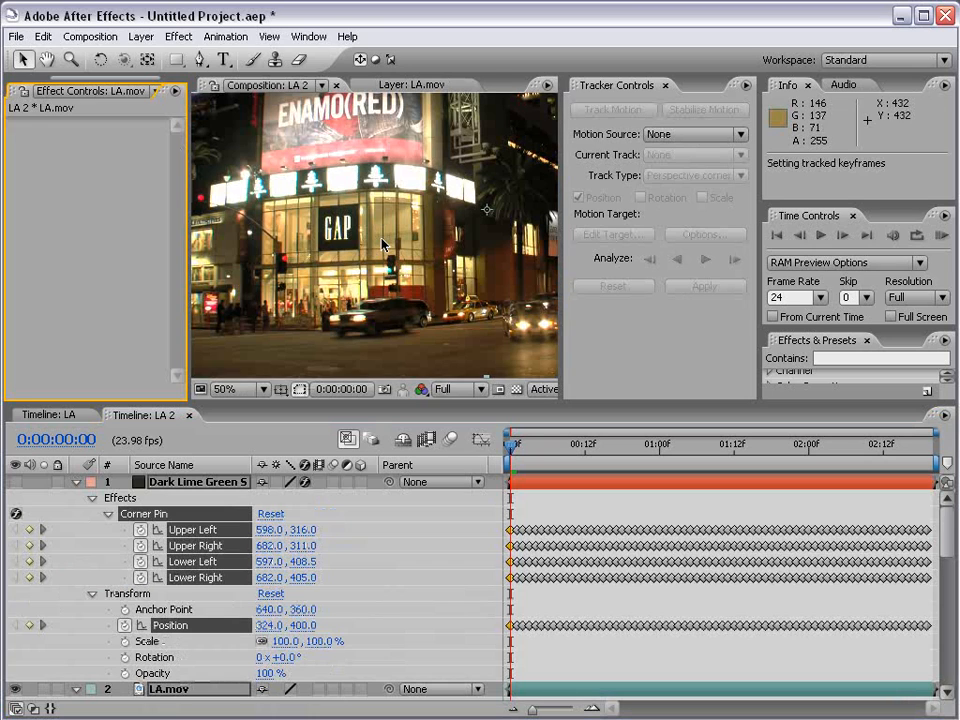
pyautogui.click(168, 490)
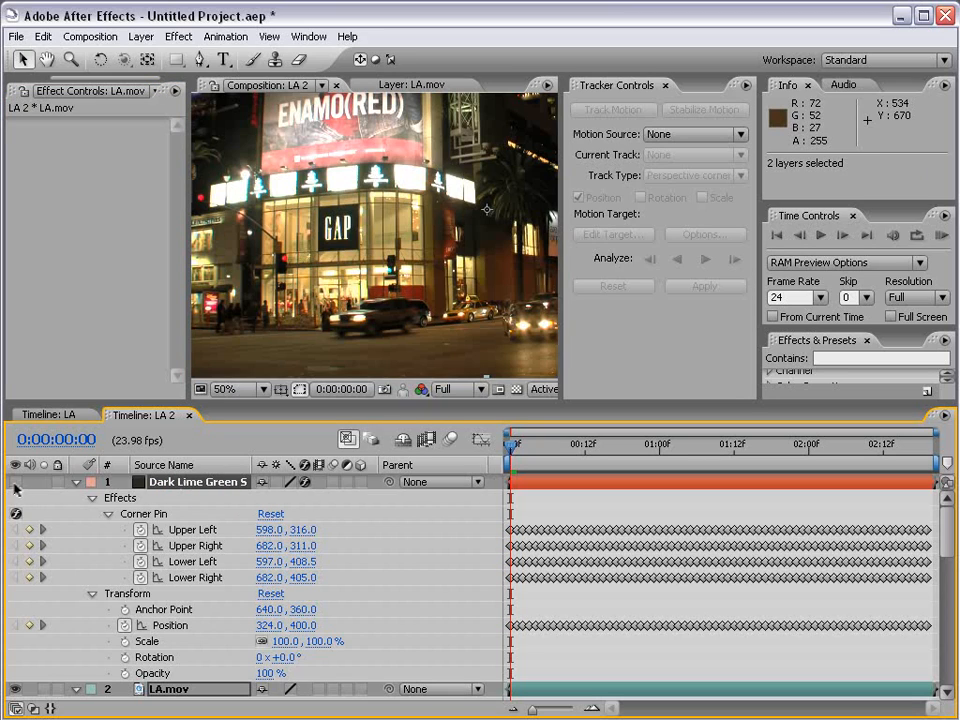
pyautogui.click(15, 482)
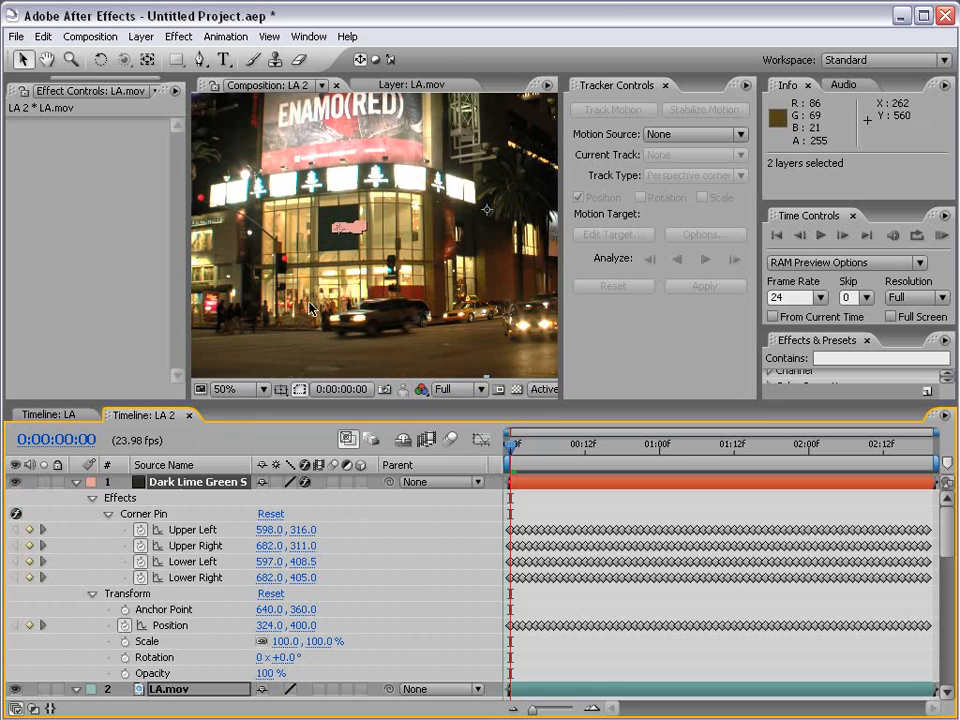
pyautogui.press('.')
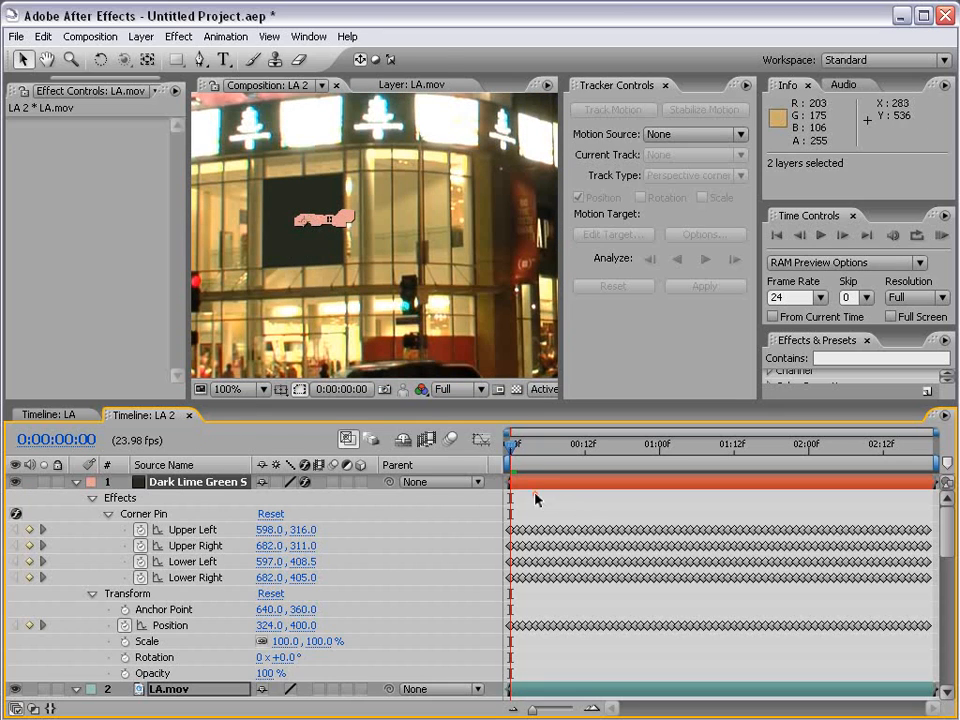
pyautogui.moveTo(517, 449); pyautogui.dragTo(734, 450)
pyautogui.hotkey('ctrl', 'z')
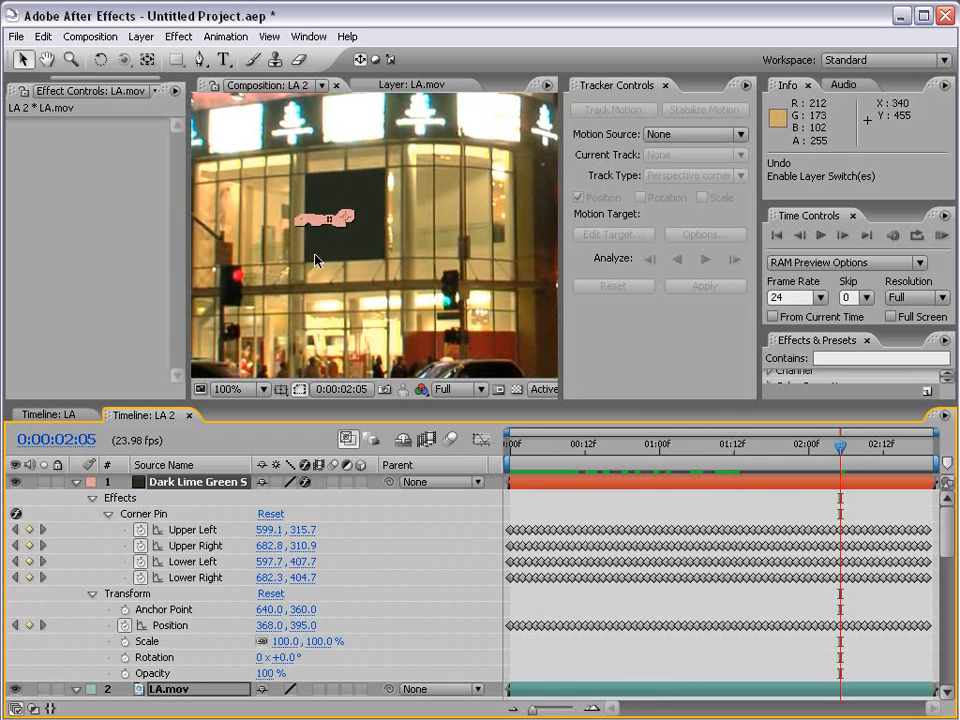
# Collapse the dark lime green solid's properties in the LA 2 timeline
pyautogui.click(174, 485)
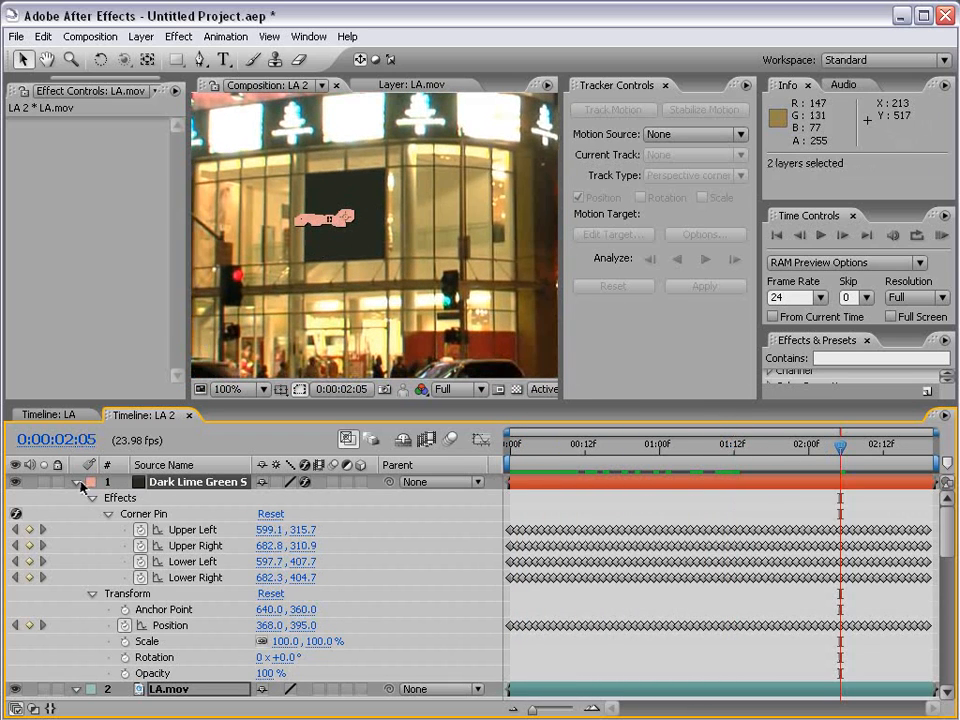
pyautogui.click(78, 483)
pyautogui.scroll(-1, 352, 236)
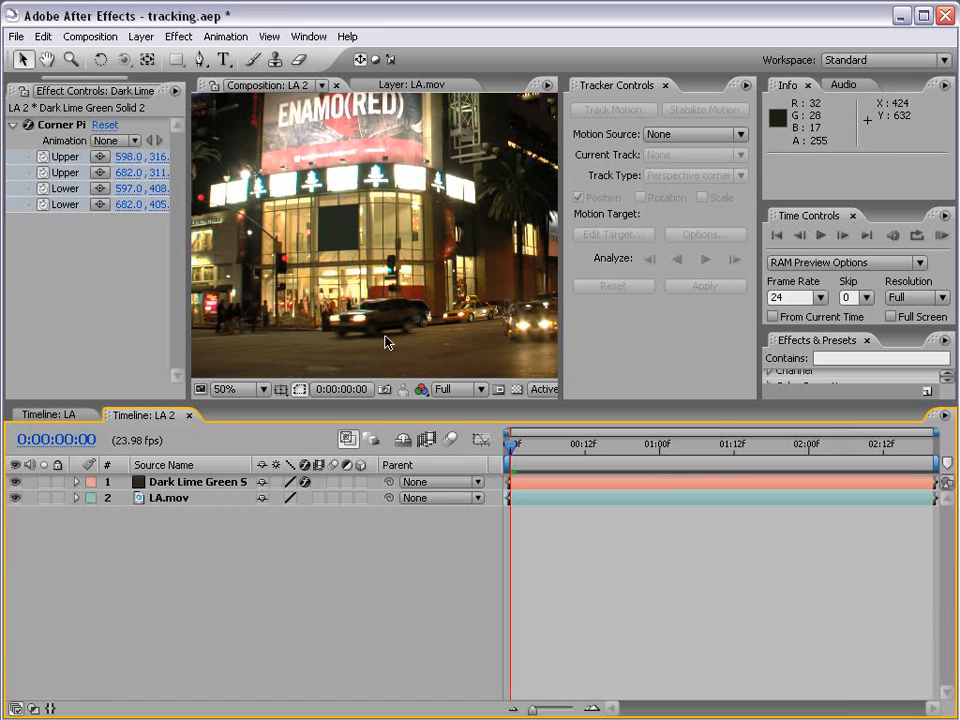
# Pre-compose the solid as Dark Lime Green Solid 2 Comp 1, leaving all attributes in LA 2, and preview the composite
pyautogui.click(183, 484)
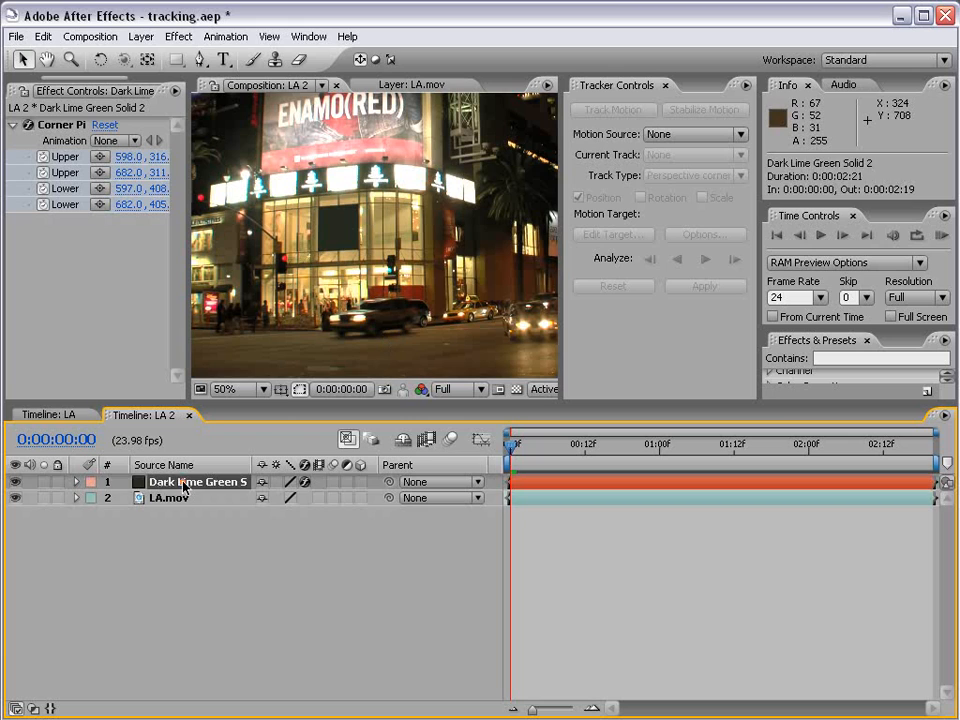
pyautogui.click(141, 36)
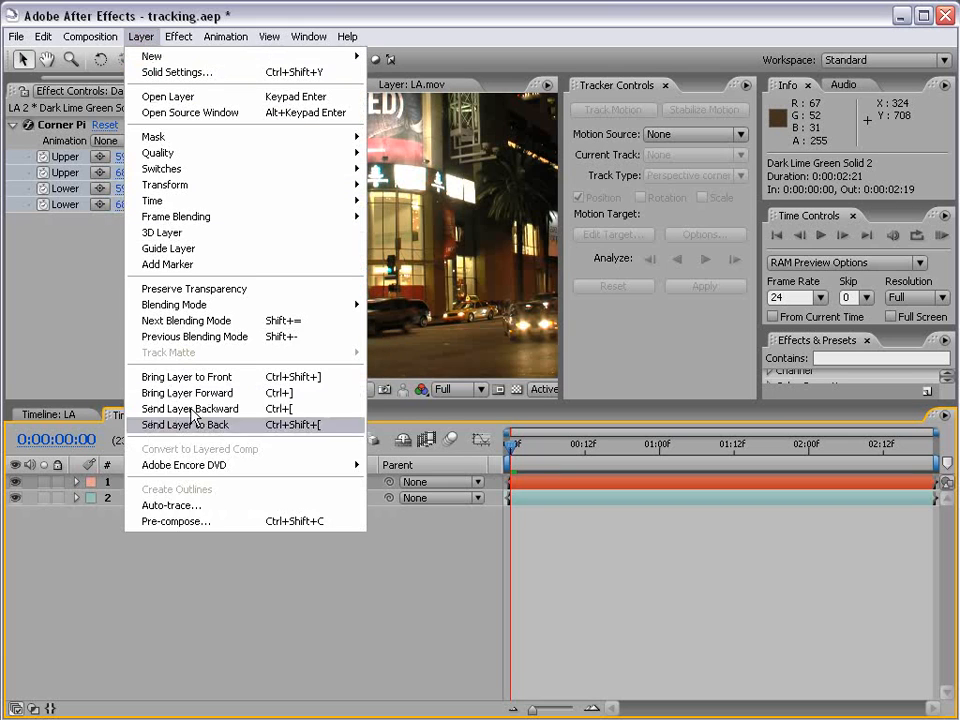
pyautogui.click(214, 521)
pyautogui.moveTo(333, 296); pyautogui.dragTo(481, 307)
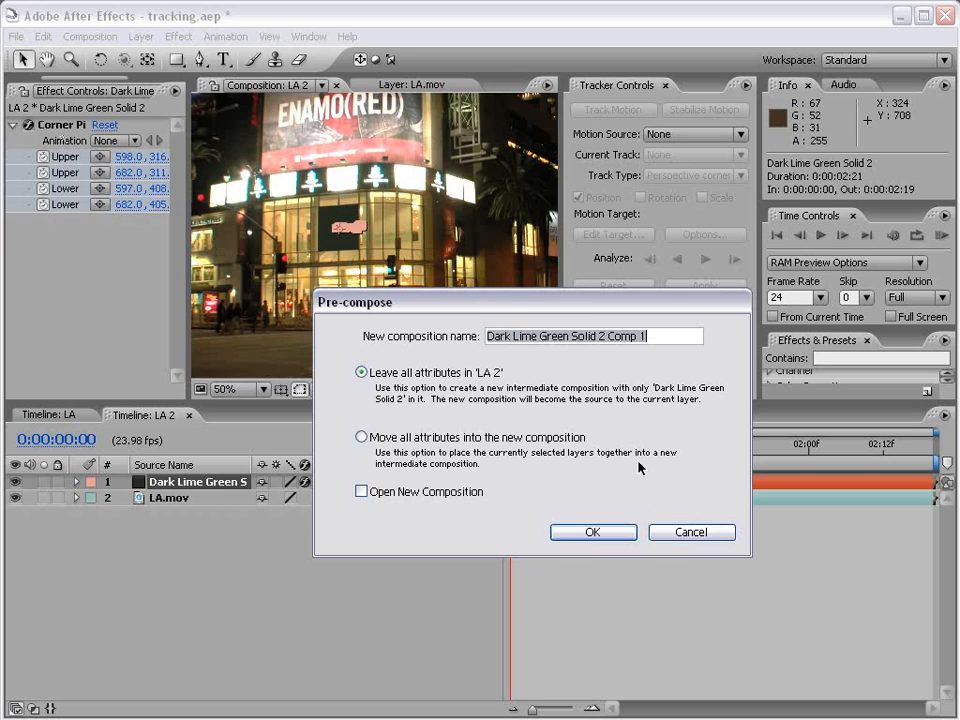
pyautogui.click(592, 533)
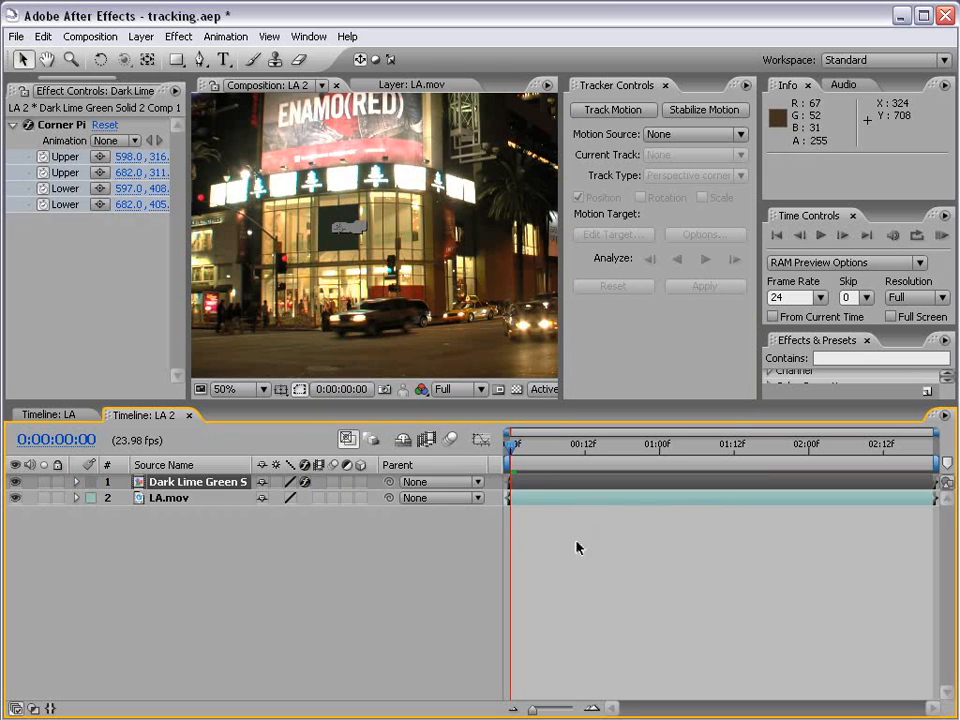
pyautogui.press('space')
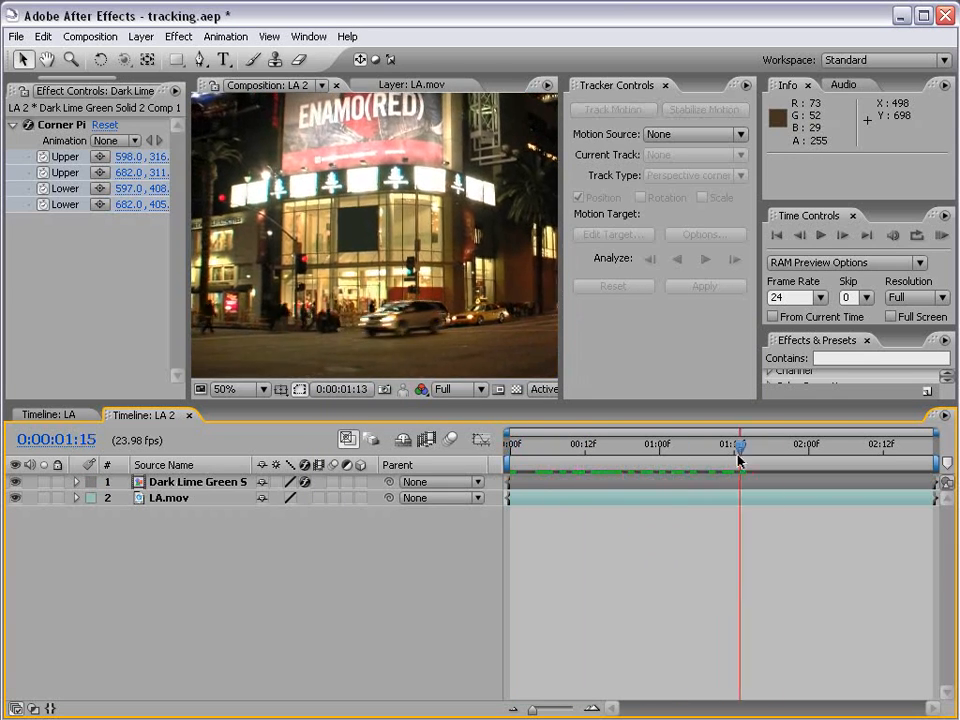
pyautogui.moveTo(608, 465); pyautogui.dragTo(495, 465)
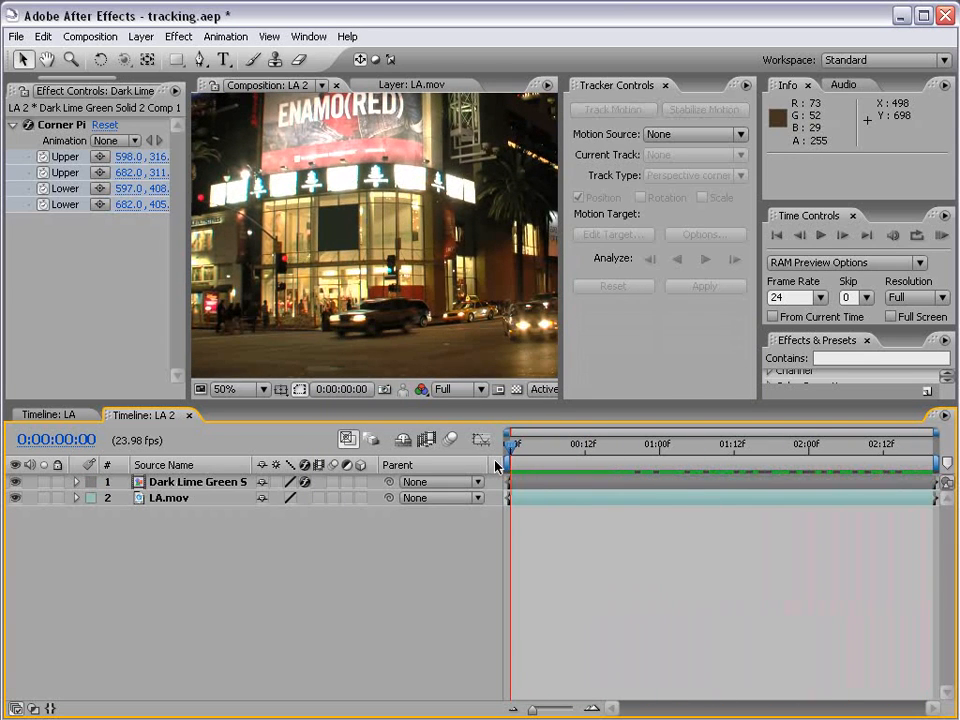
# Open the nested Dark Lime Green Solid 2 Comp 1 composition and select its solid to view the full frame
pyautogui.click(176, 485)
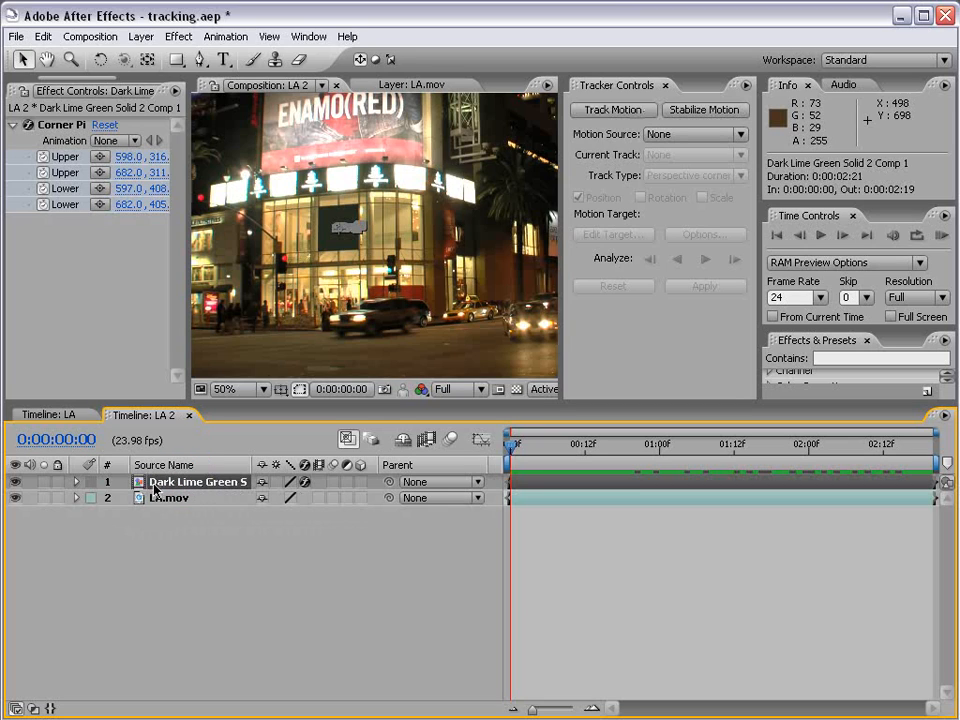
pyautogui.doubleClick(181, 483)
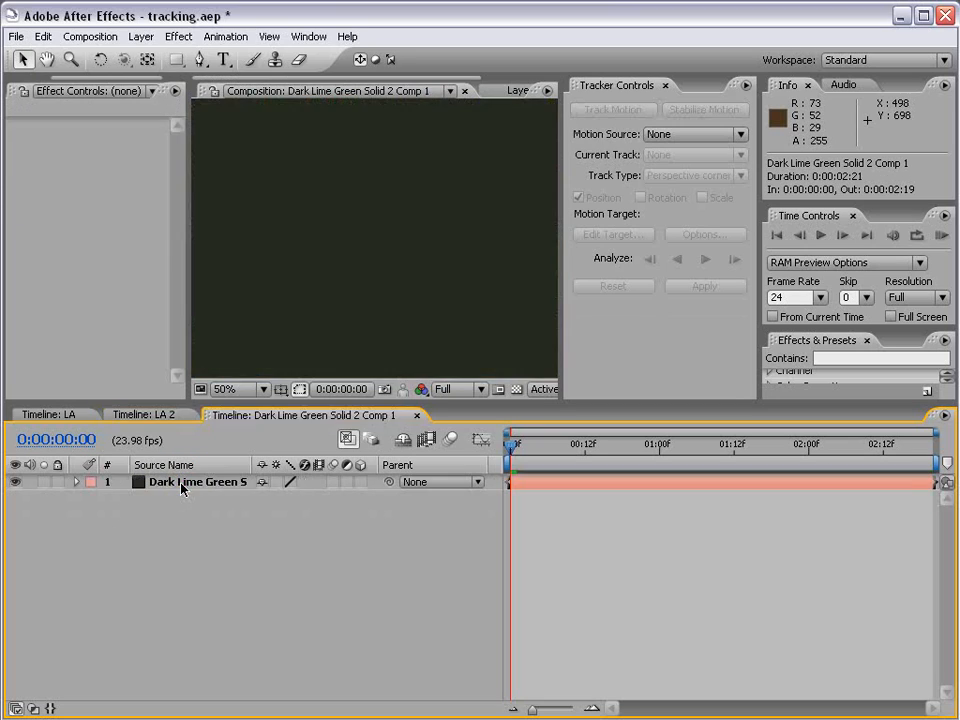
pyautogui.scroll(-2, 349, 279)
pyautogui.click(369, 283)
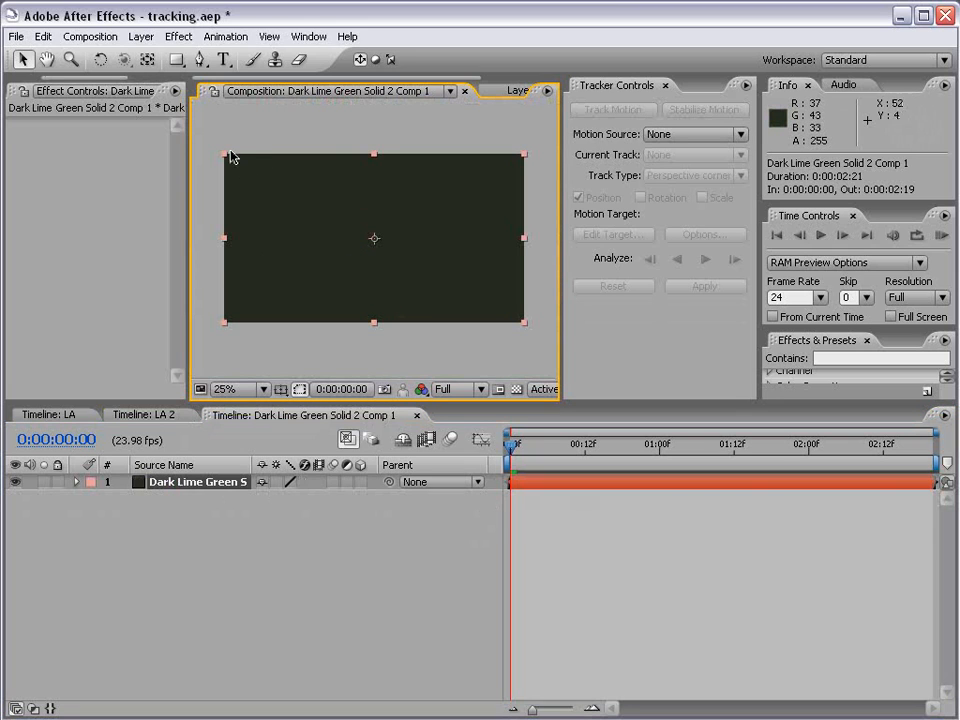
# Select the Corner Pin effect on the nested layer in LA 2, try moving its lower-right pin, and undo the move
pyautogui.click(143, 414)
pyautogui.click(232, 482)
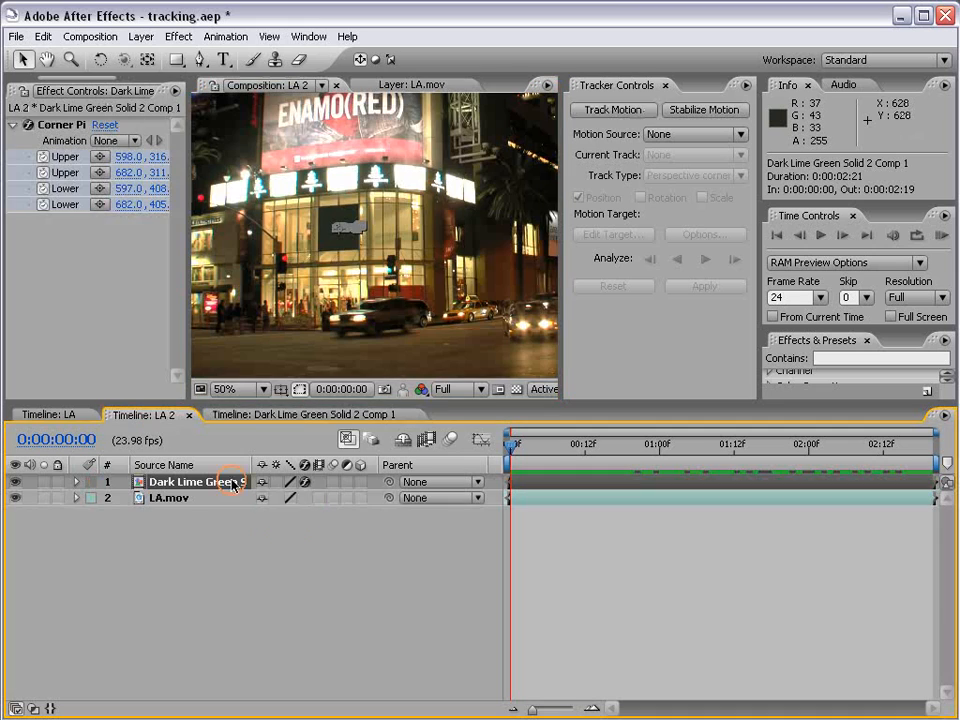
pyautogui.click(62, 125)
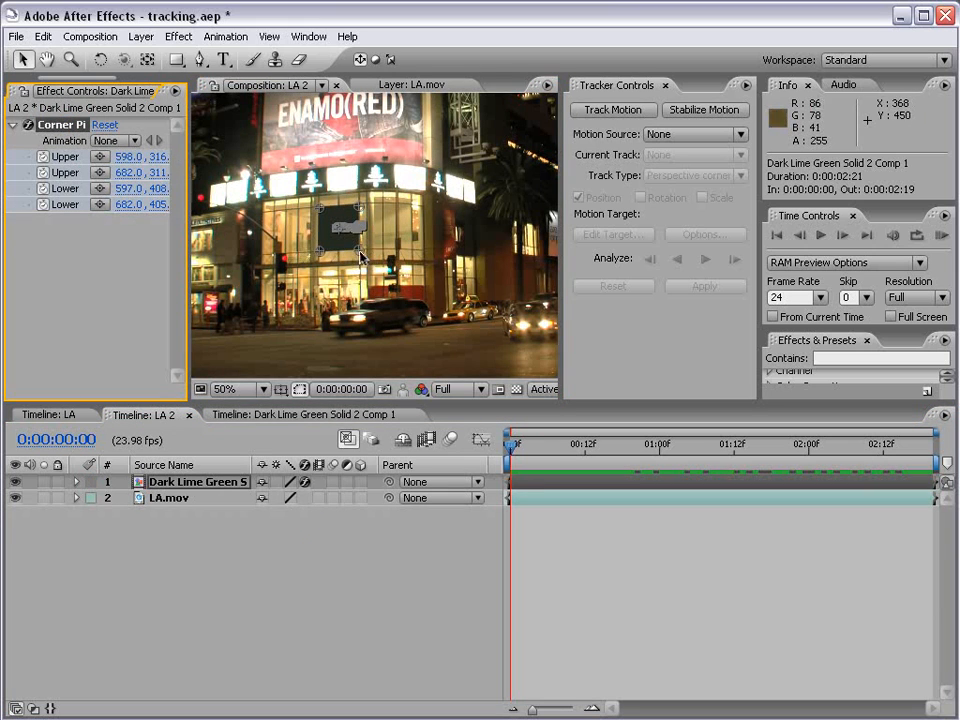
pyautogui.moveTo(357, 251)
pyautogui.mouseDown()
pyautogui.moveTo(438, 314)
pyautogui.moveTo(353, 256)
pyautogui.mouseUp()
pyautogui.hotkey('ctrl', 'z')
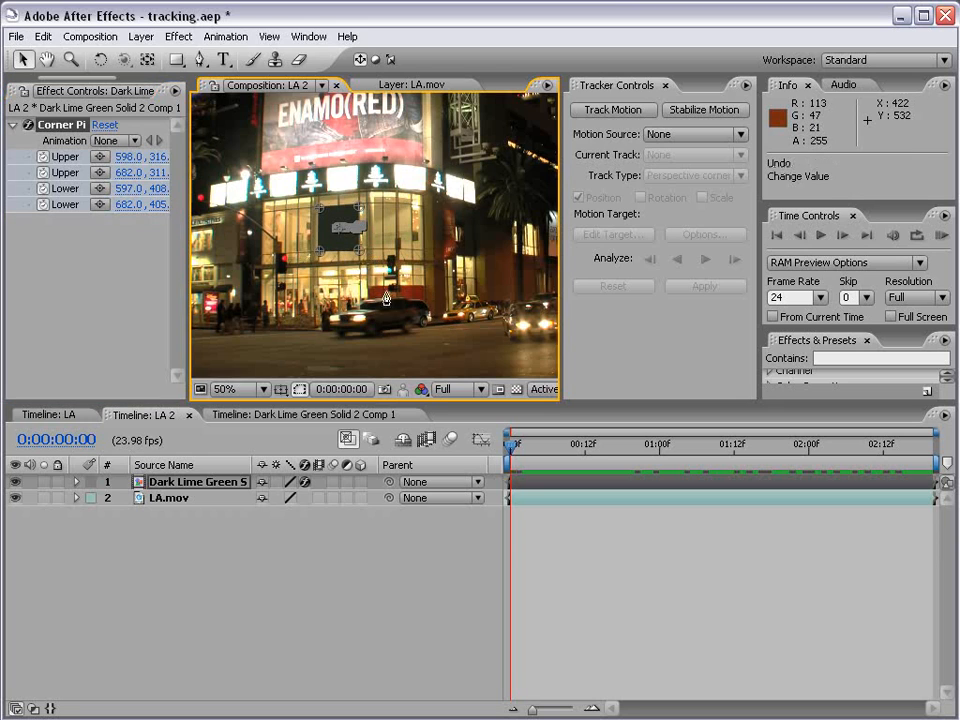
pyautogui.click(165, 425)
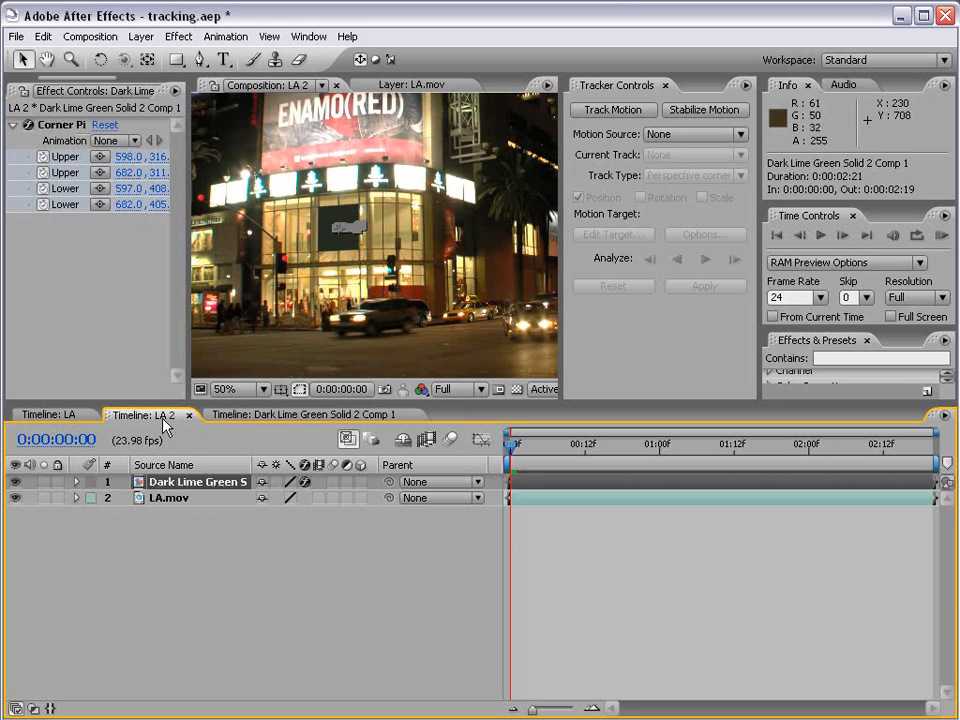
# Add a text layer reading VCP over the solid in the Dark Lime Green Solid 2 Comp 1 composition
pyautogui.click(275, 415)
pyautogui.scroll(-1, 313, 284)
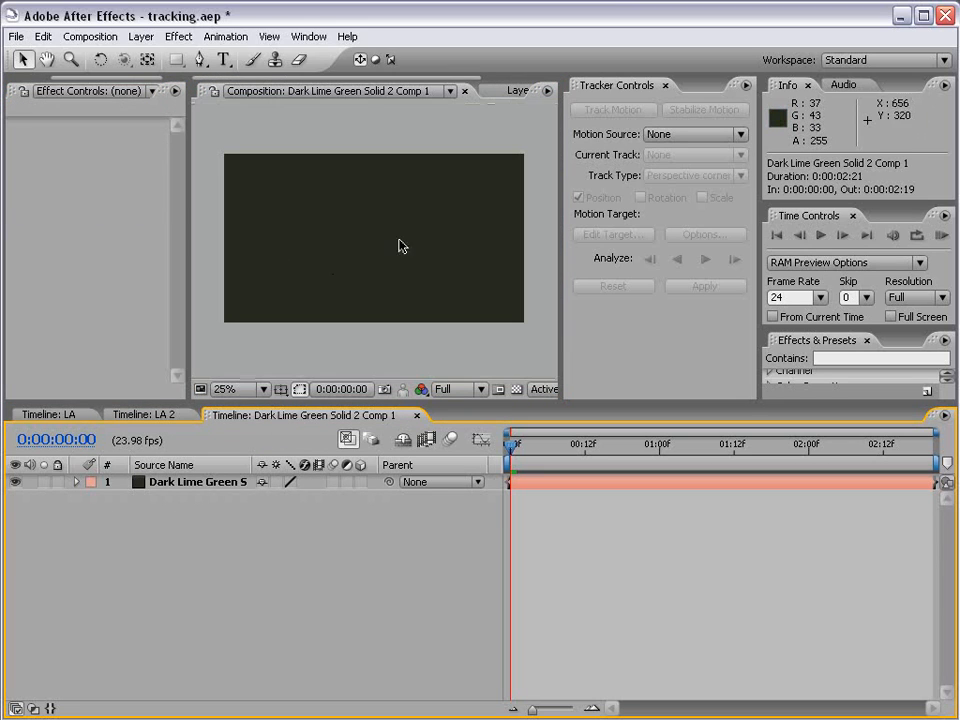
pyautogui.click(302, 246)
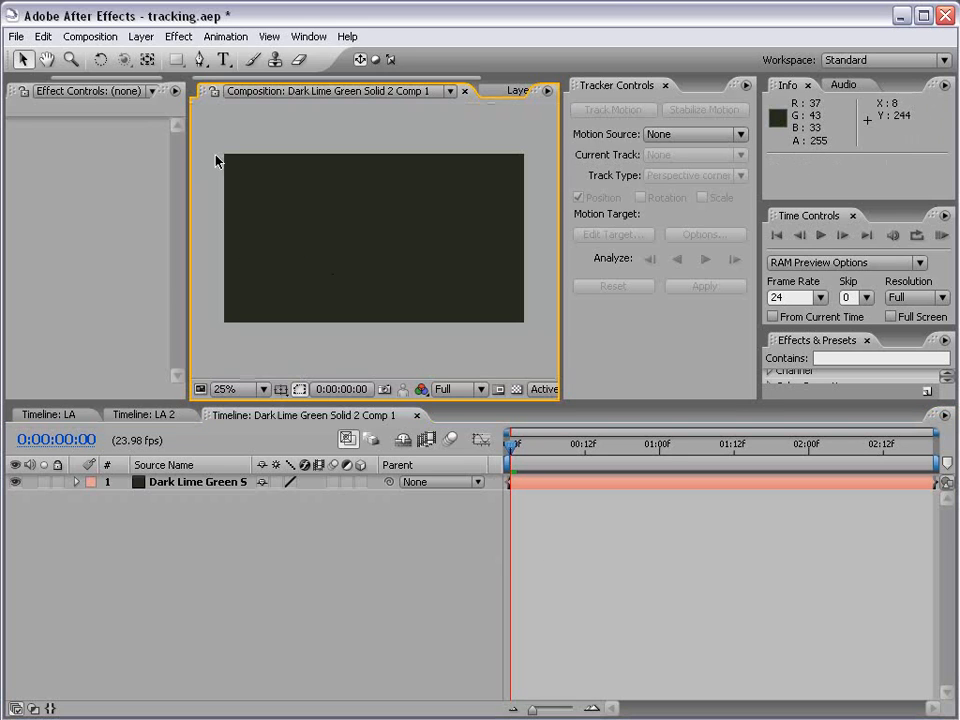
pyautogui.click(227, 61)
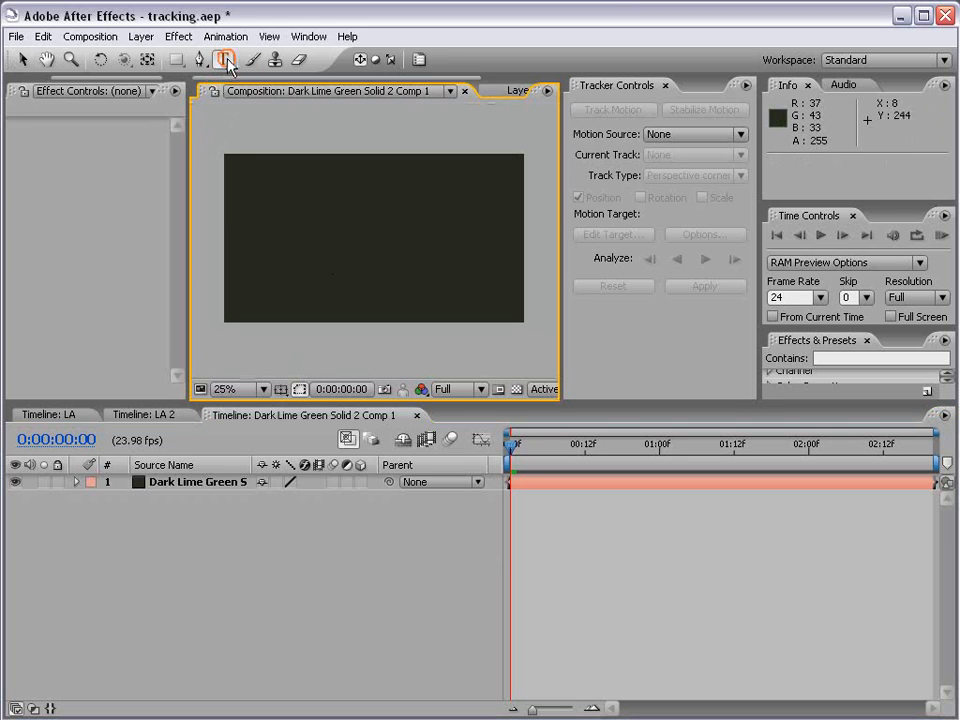
pyautogui.click(271, 233)
pyautogui.write('V')
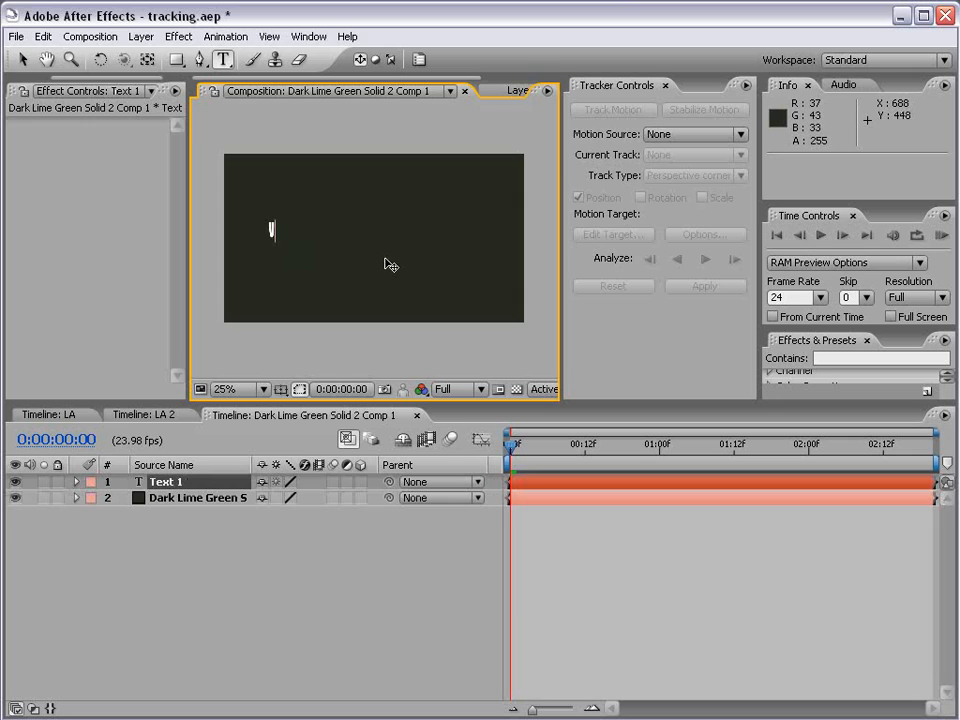
pyautogui.write('CP')
pyautogui.click(22, 59)
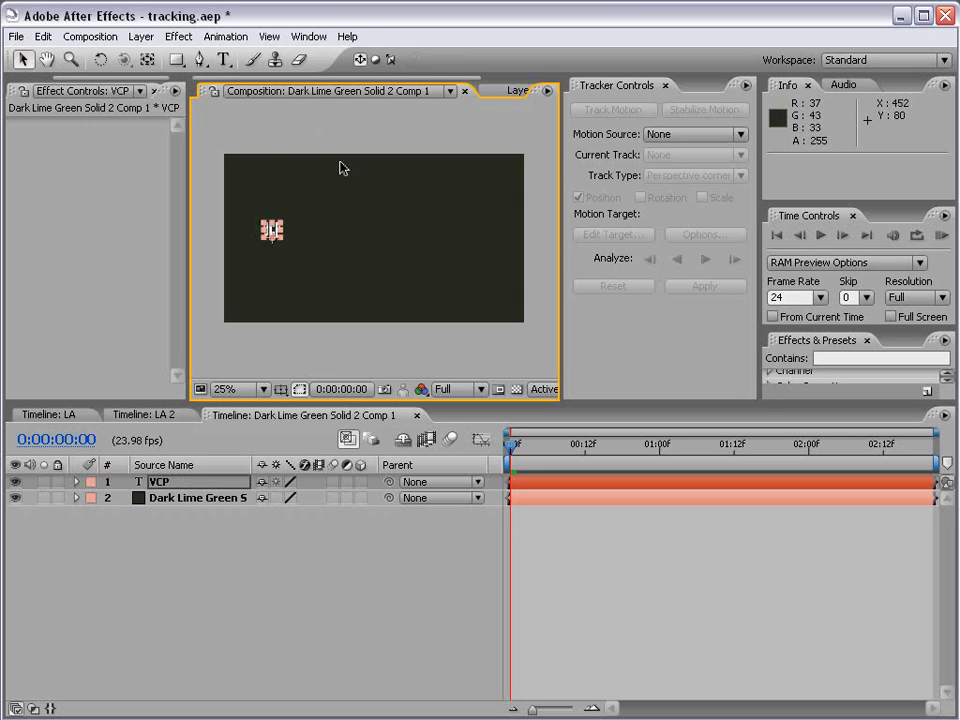
# Scale up the VCP text to span most of the solid's width, flatten its height, and center it in the frame
pyautogui.moveTo(284, 229); pyautogui.dragTo(323, 150)
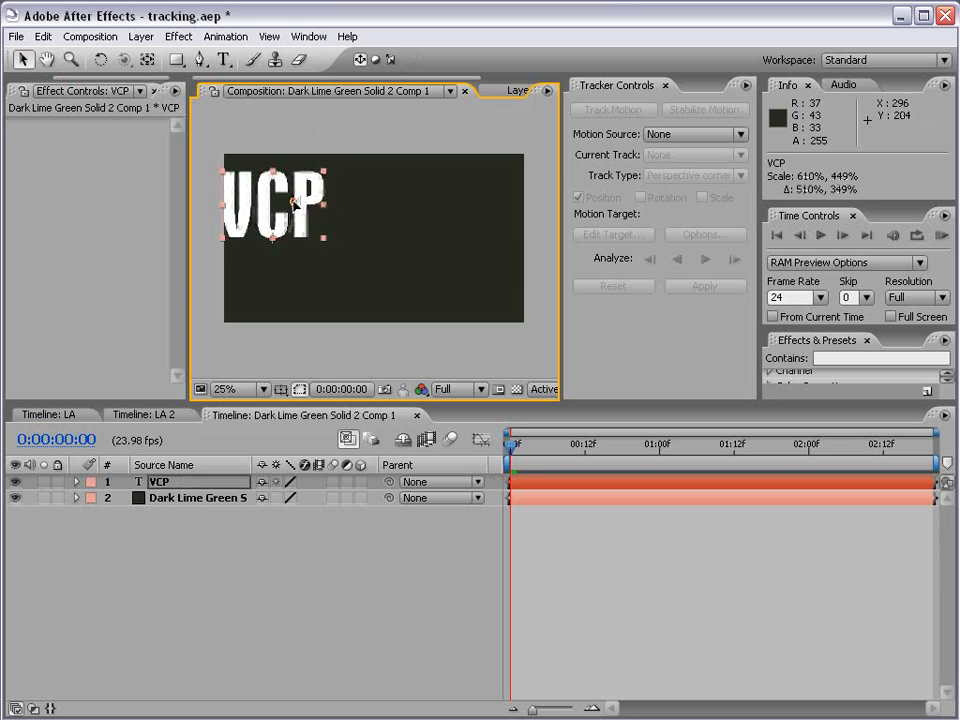
pyautogui.moveTo(292, 203); pyautogui.dragTo(514, 161)
pyautogui.moveTo(460, 214); pyautogui.dragTo(464, 233)
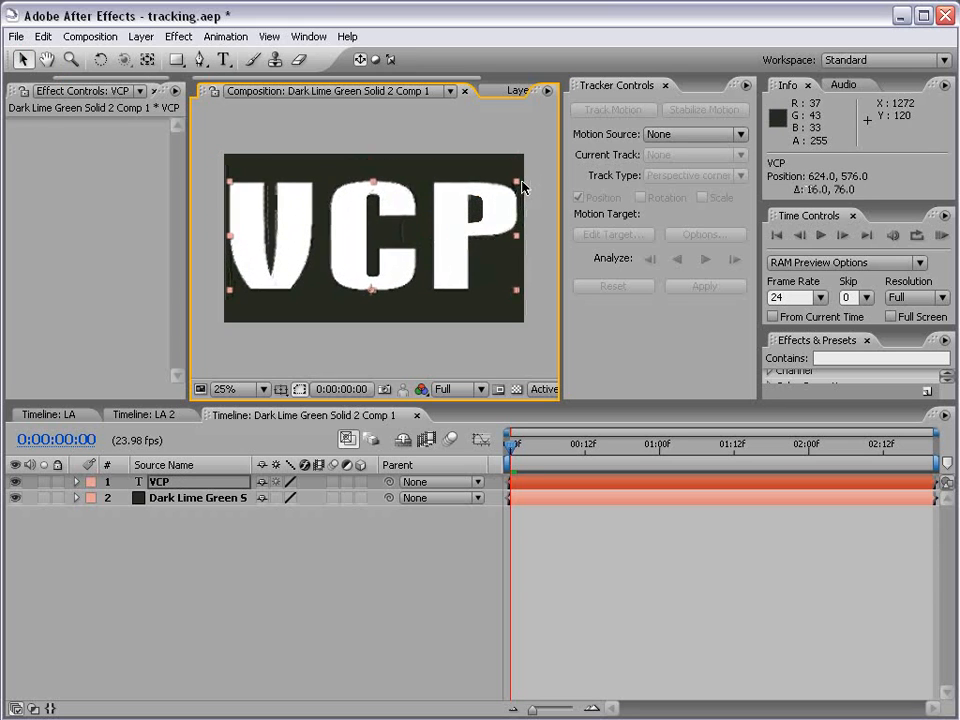
pyautogui.moveTo(519, 186); pyautogui.dragTo(517, 228)
pyautogui.moveTo(463, 258)
pyautogui.mouseDown()
pyautogui.moveTo(463, 241)
pyautogui.moveTo(506, 242)
pyautogui.moveTo(457, 245)
pyautogui.mouseUp()
pyautogui.click(579, 573)
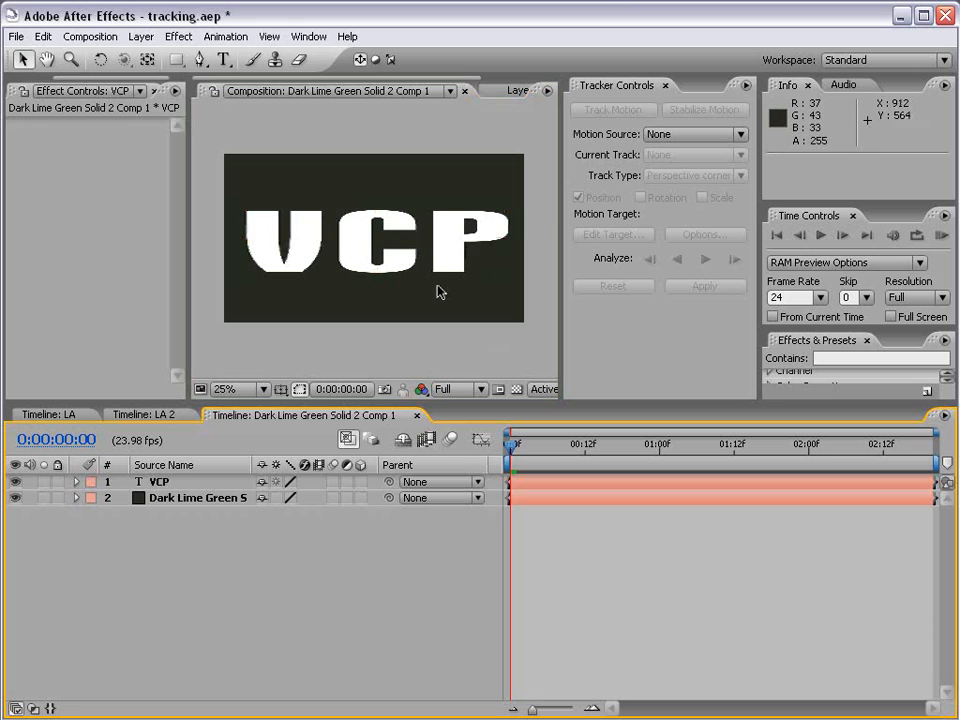
# Check the VCP sign in the LA 2 composite by scrubbing through to 0:00:02:18
pyautogui.click(146, 415)
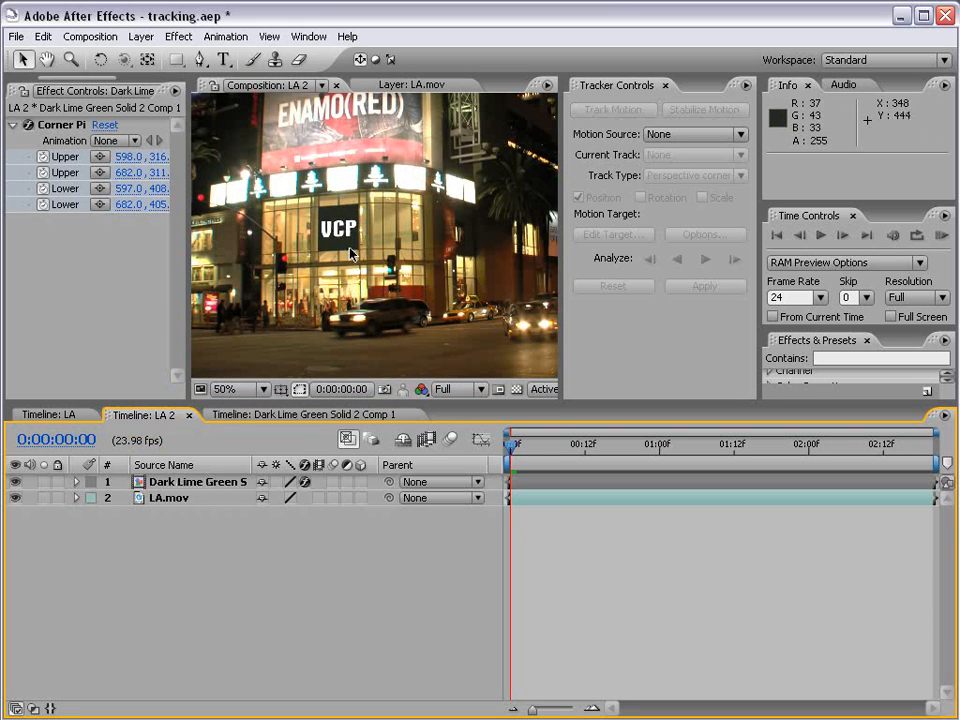
pyautogui.click(540, 452)
pyautogui.moveTo(540, 452); pyautogui.dragTo(921, 452)
# Scale the VCP text in the nested composition down to about 1241% by 303% and return to LA 2
pyautogui.click(260, 415)
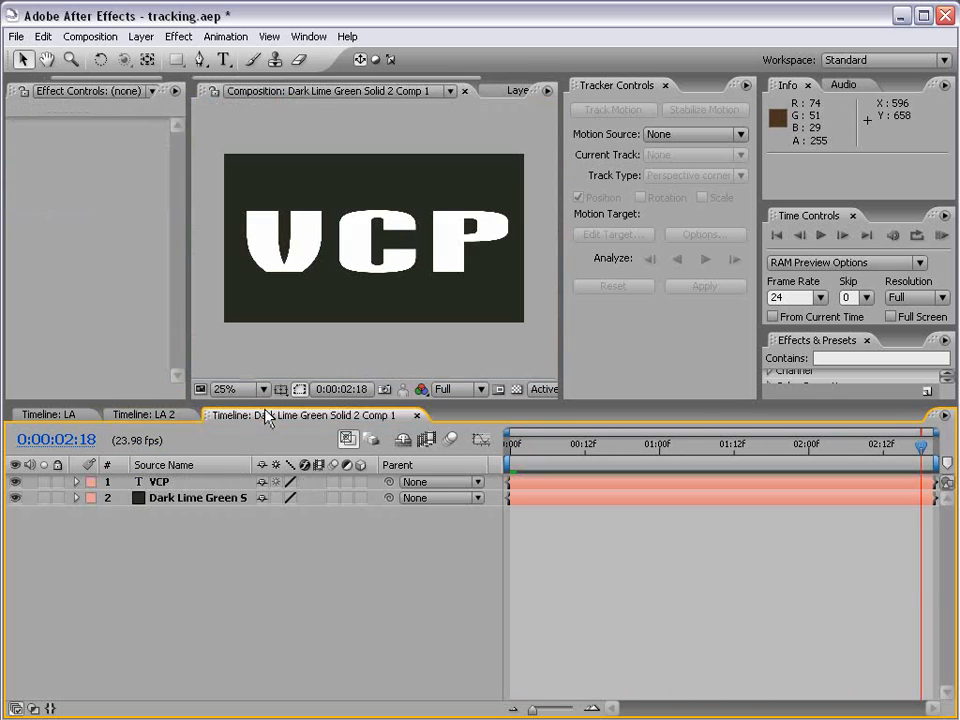
pyautogui.click(392, 251)
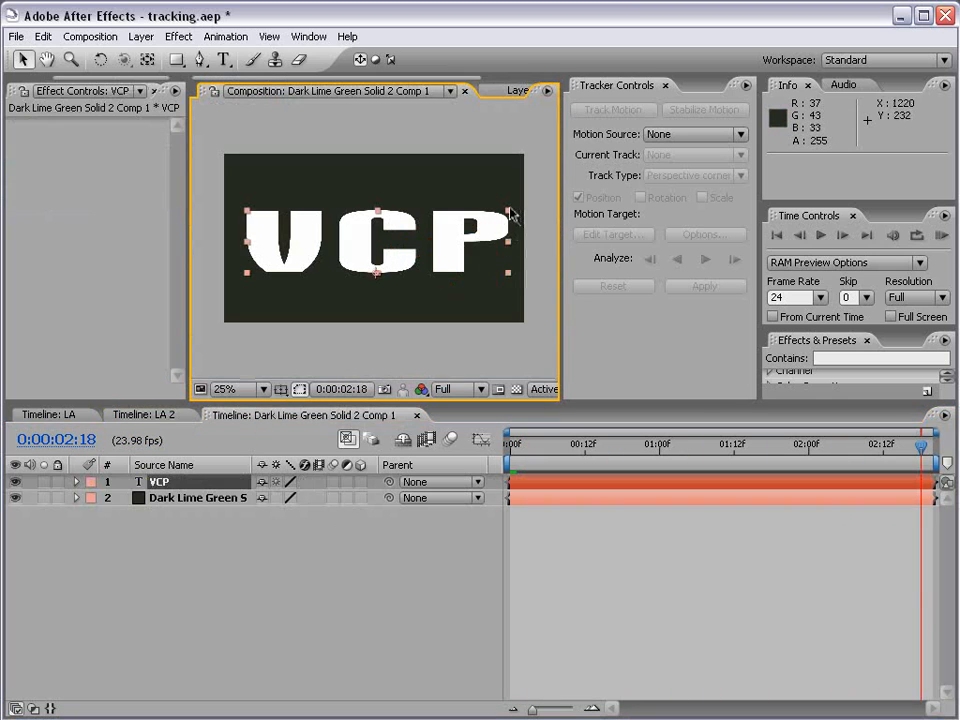
pyautogui.moveTo(510, 213); pyautogui.dragTo(489, 223)
pyautogui.click(155, 414)
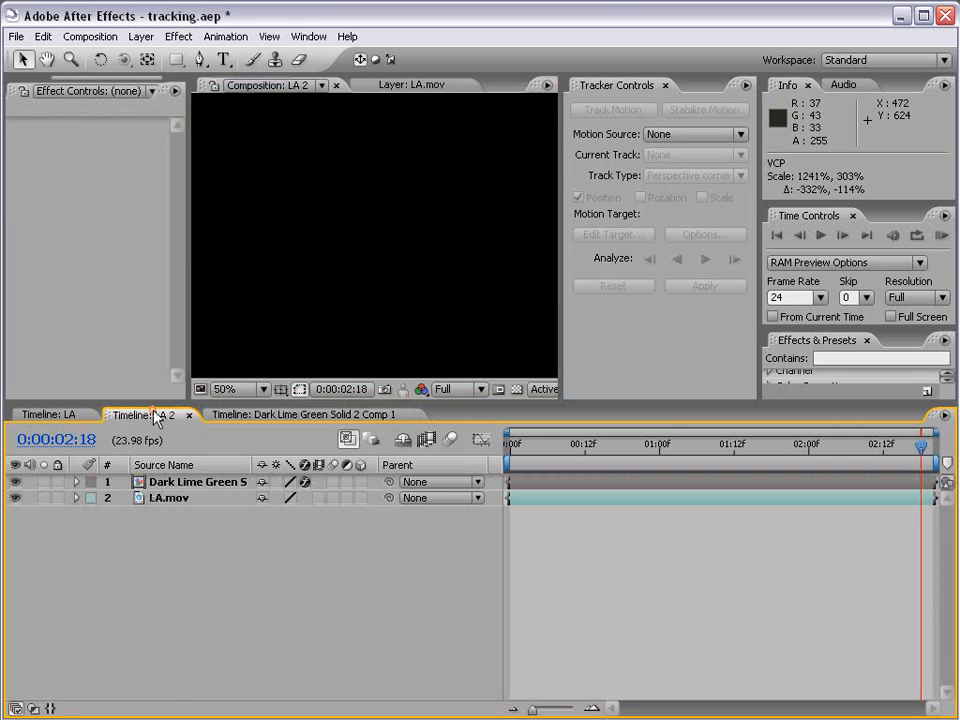
# Compare the nested text with the LA 2 composite and inspect the sign close up at 0:00:00:20
pyautogui.click(320, 414)
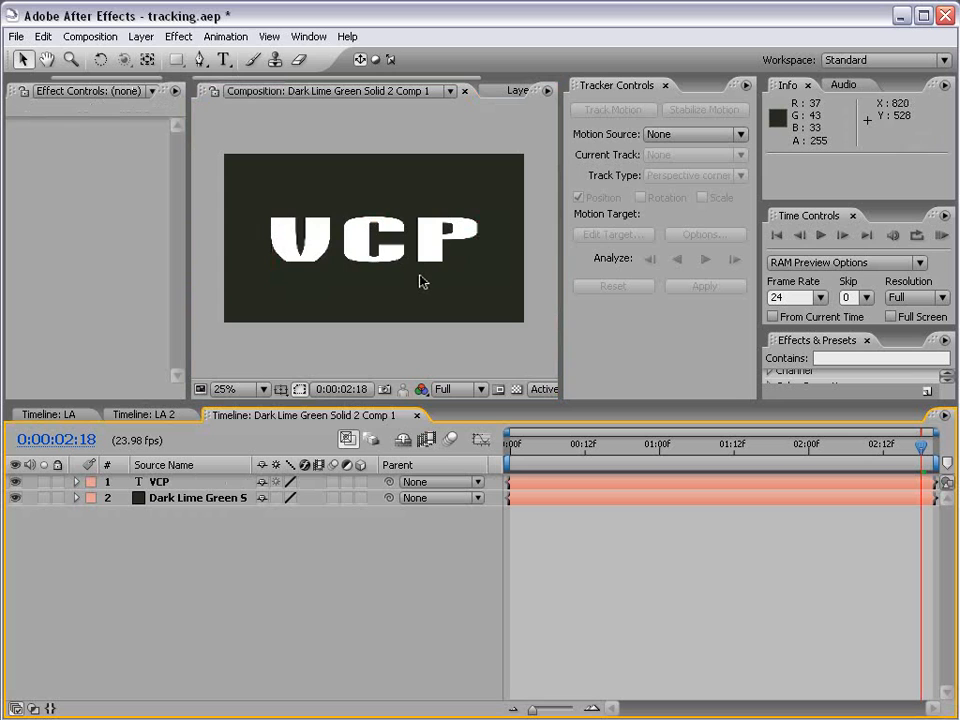
pyautogui.click(153, 414)
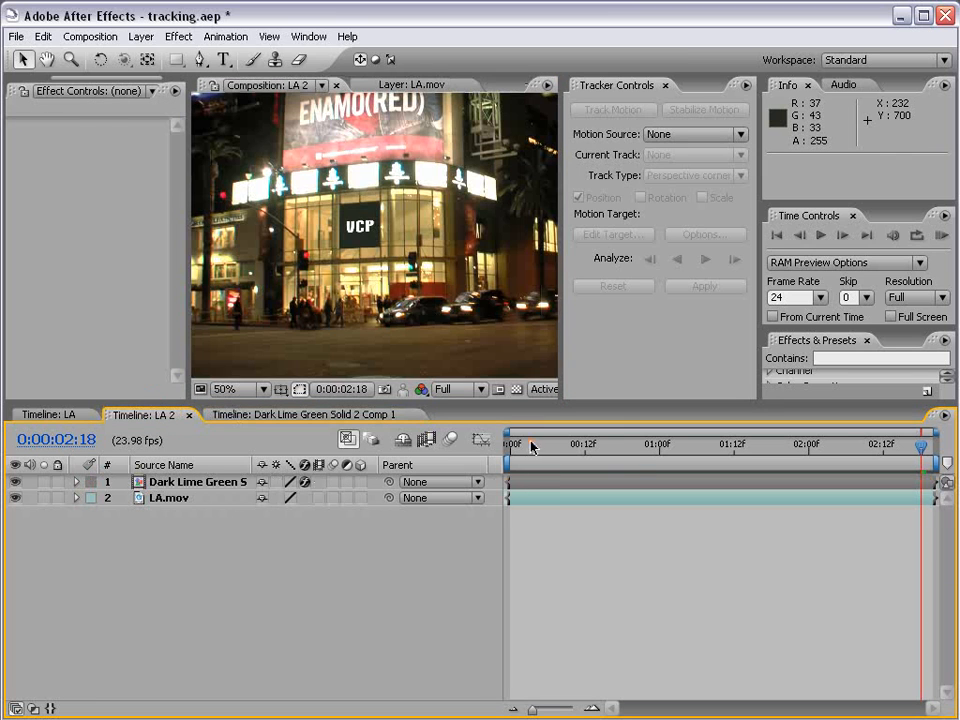
pyautogui.moveTo(532, 447); pyautogui.dragTo(635, 447)
pyautogui.scroll(1, 341, 293)
pyautogui.moveTo(302, 261); pyautogui.dragTo(349, 290)
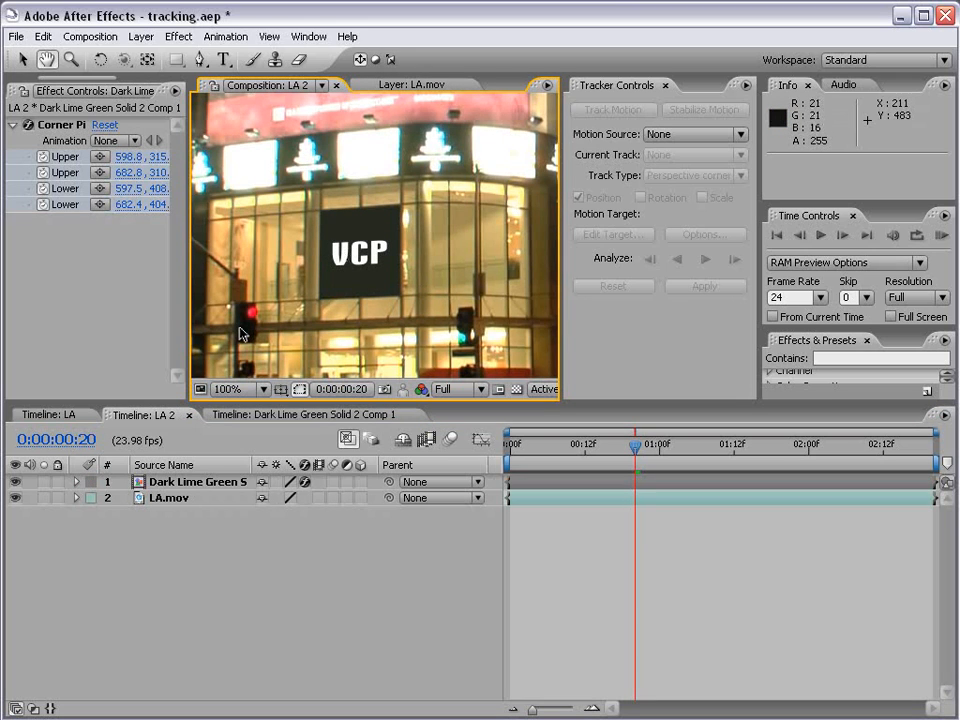
# Apply Fast Blur to the nested sign layer in LA 2 with a blurriness of 1
pyautogui.click(195, 485)
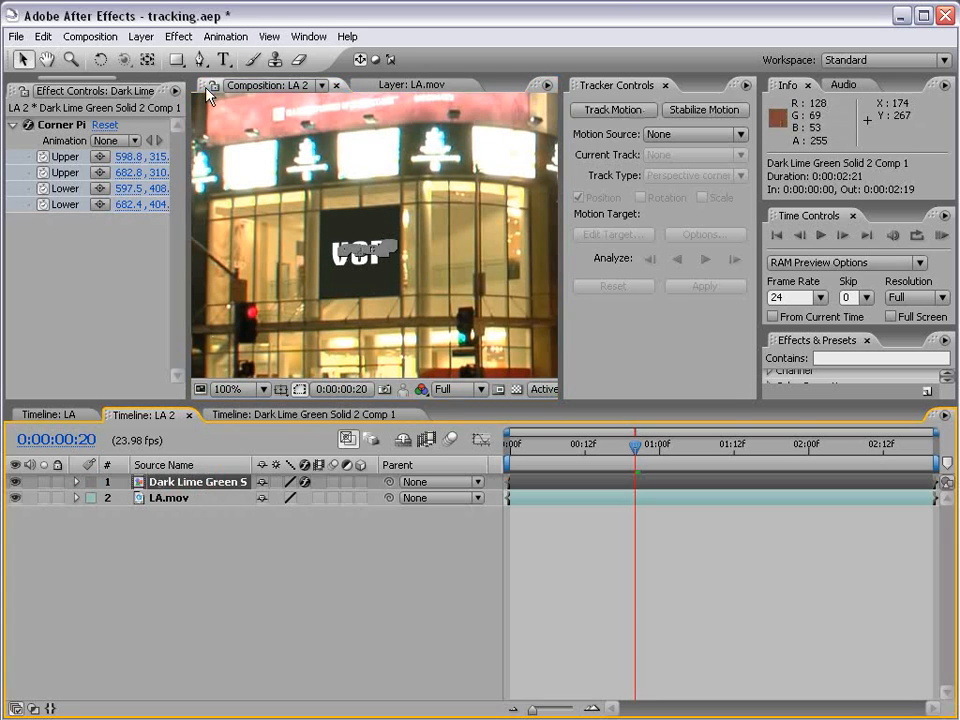
pyautogui.click(178, 36)
pyautogui.moveTo(258, 194)
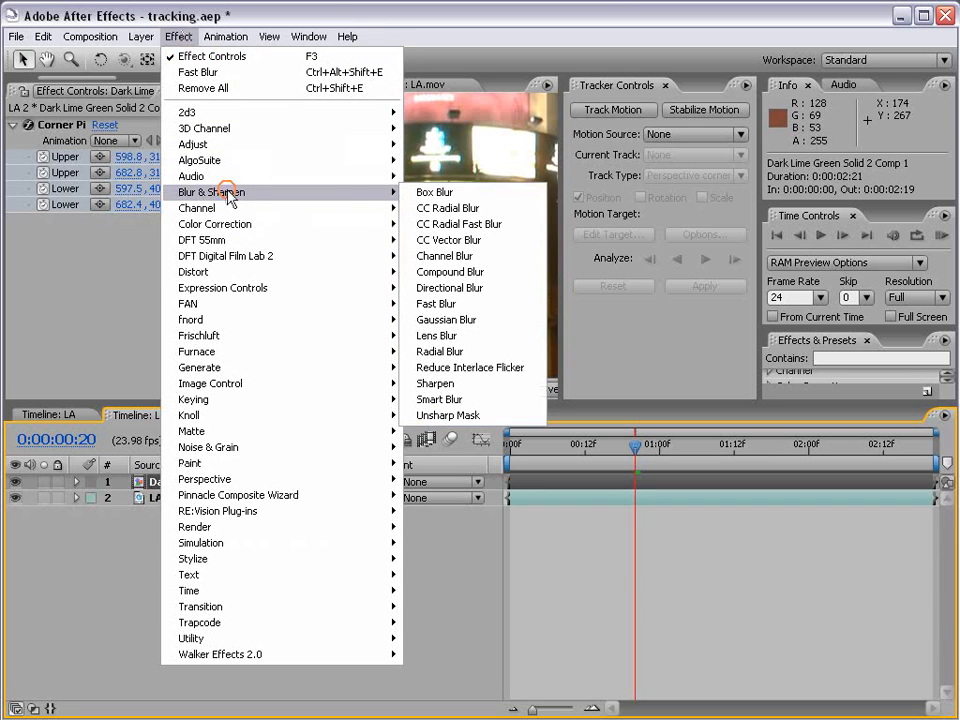
pyautogui.click(493, 304)
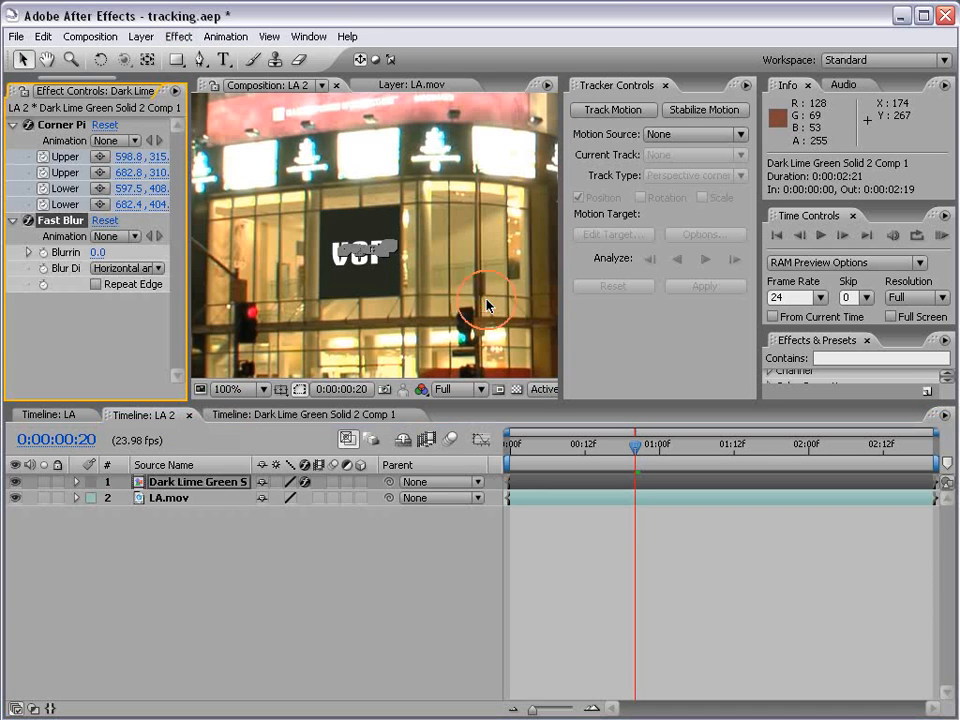
pyautogui.click(99, 252)
pyautogui.write('1')
pyautogui.press('Return')
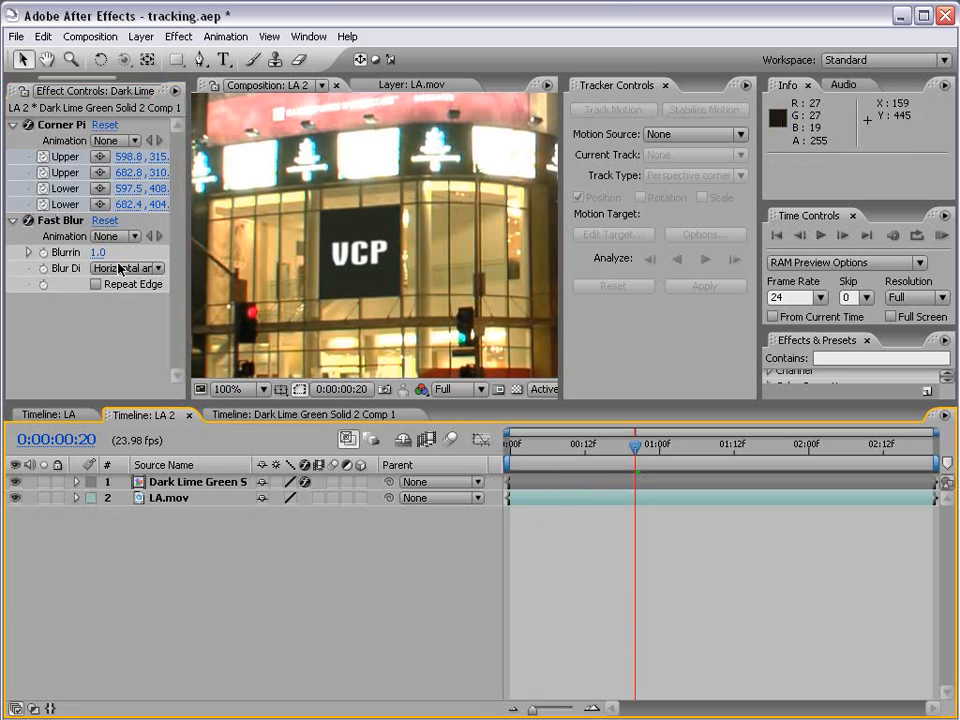
# Reduce the Fast Blur blurriness on the sign layer to 0.5 and check the composite
pyautogui.click(99, 253)
pyautogui.write('.5')
pyautogui.press('Return')
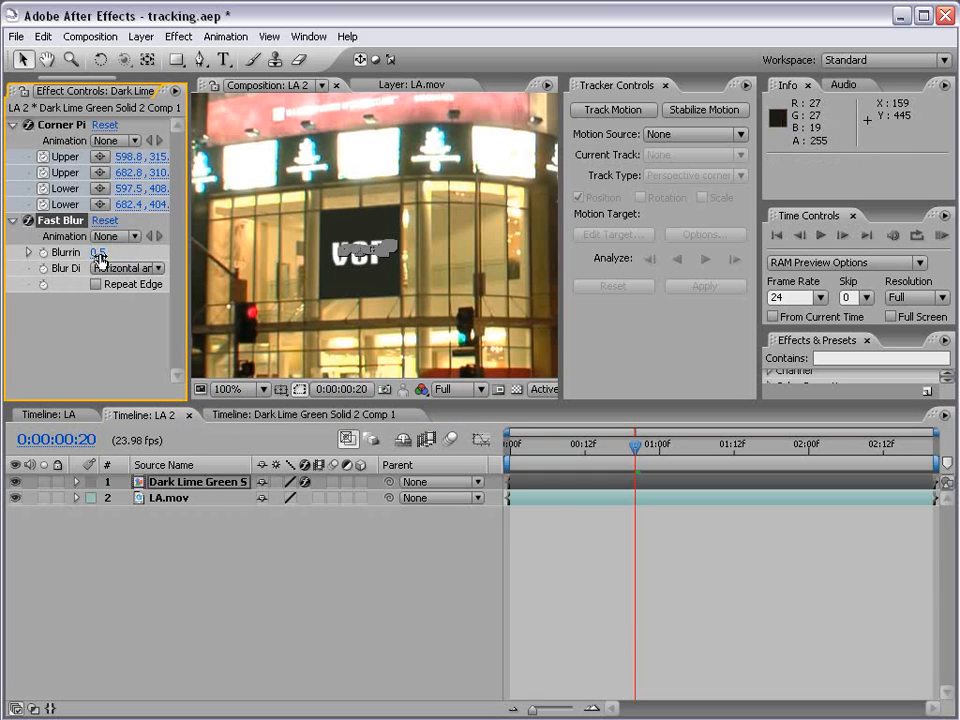
pyautogui.click(386, 456)
pyautogui.scroll(-1, 427, 270)
pyautogui.scroll(-1, 427, 270)
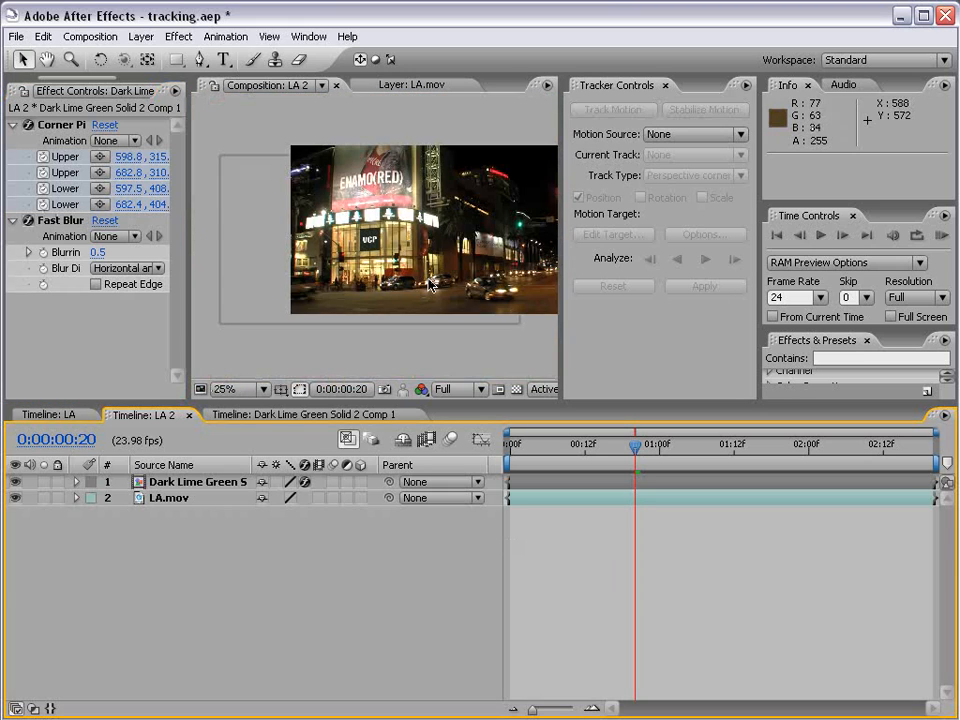
pyautogui.scroll(1, 414, 229)
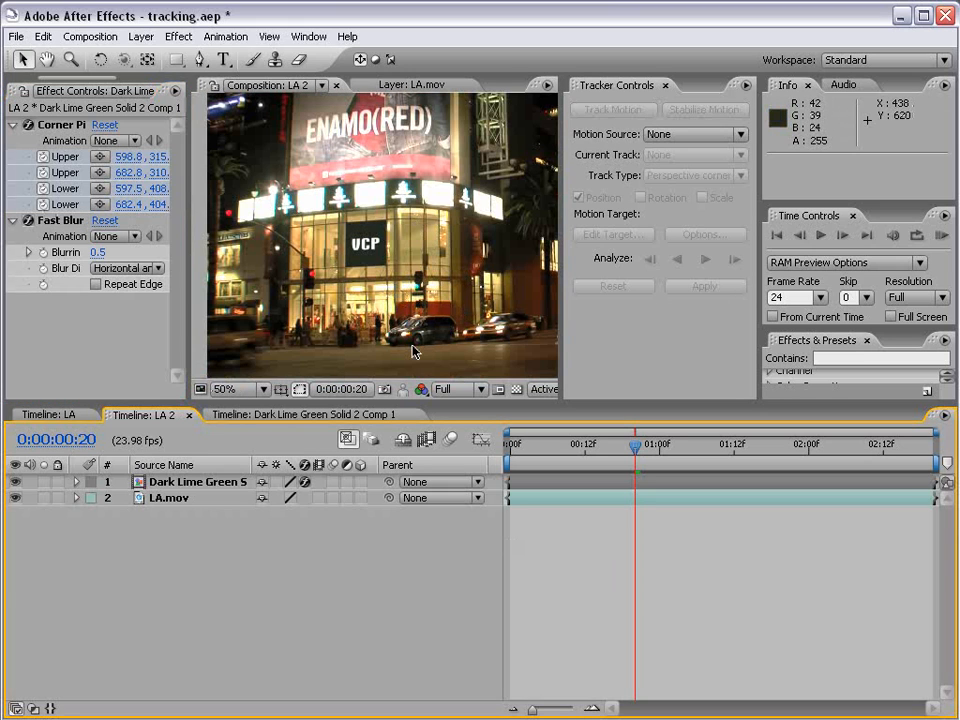
# Apply the Stylize Glow effect to the nested sign layer in LA 2 and check the lettering close up
pyautogui.click(551, 484)
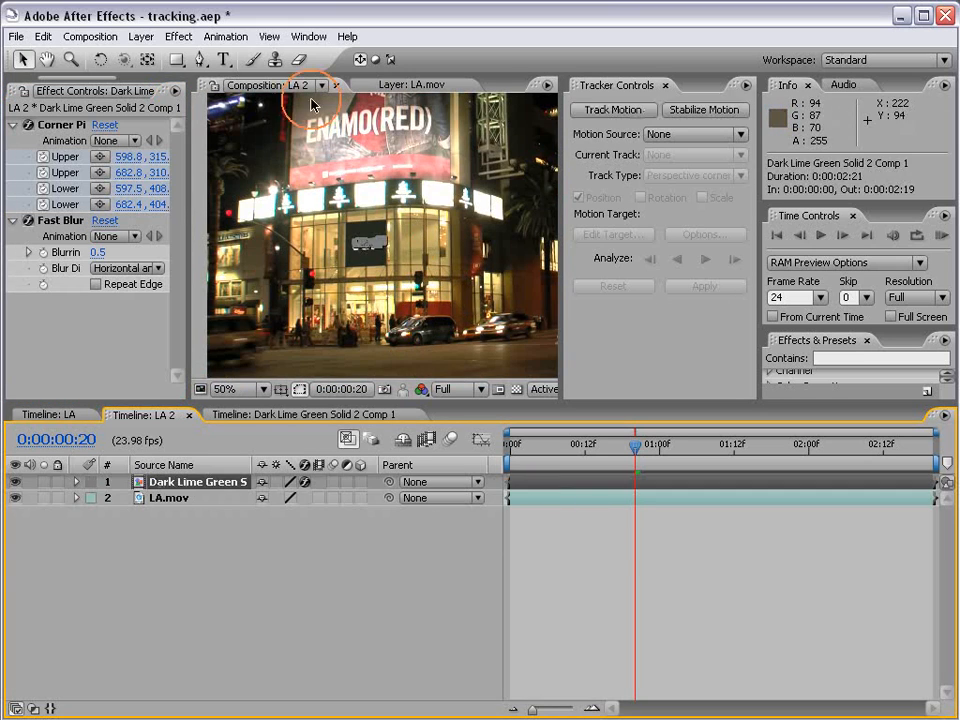
pyautogui.click(179, 37)
pyautogui.moveTo(225, 561)
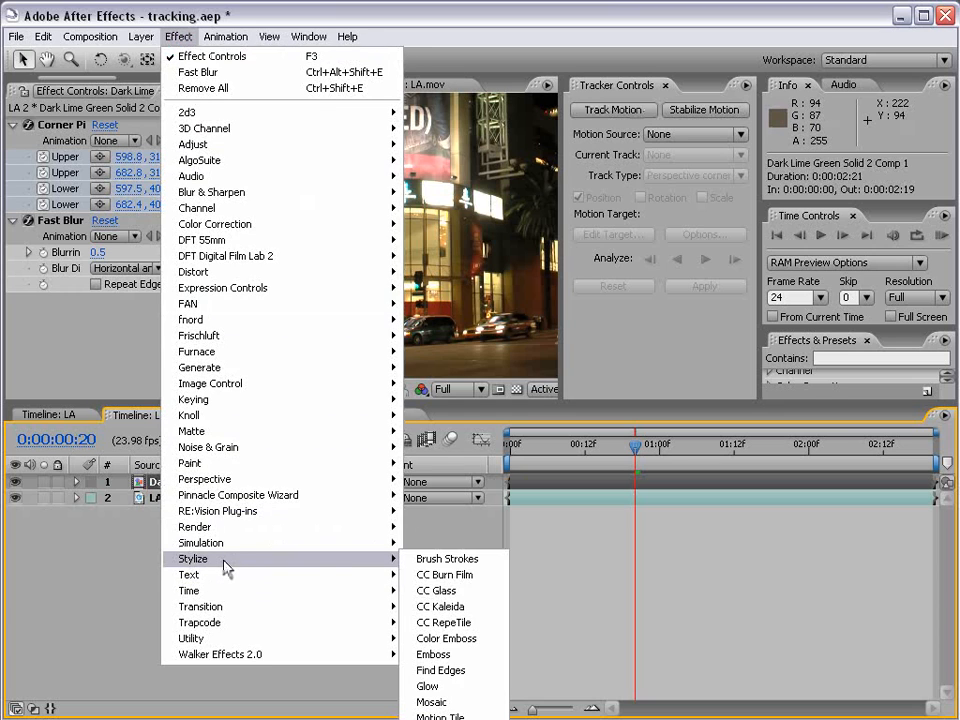
pyautogui.click(470, 686)
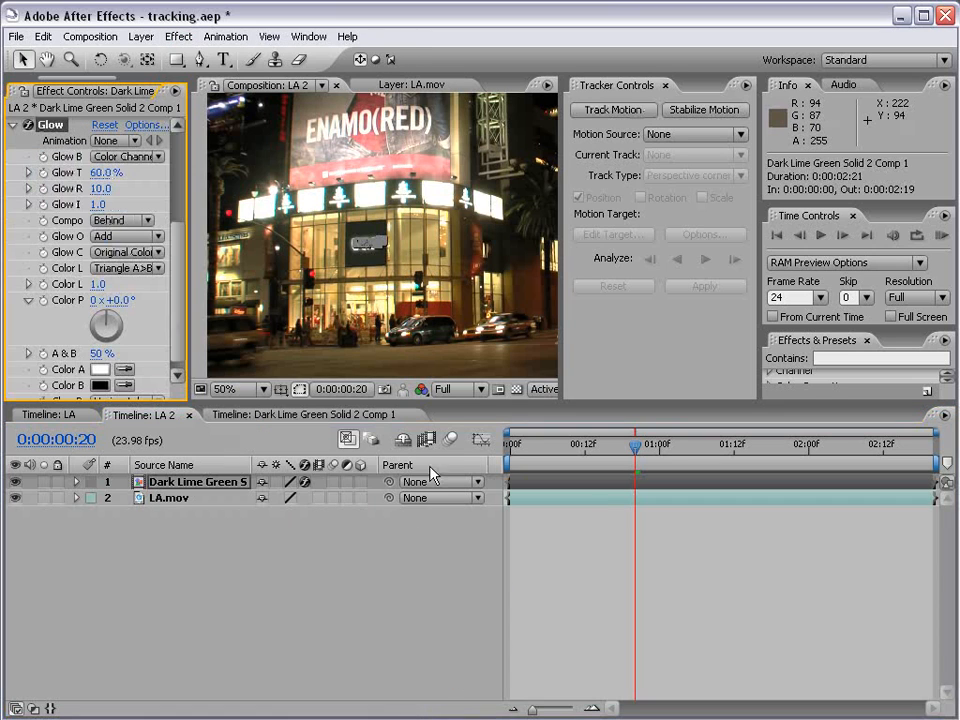
pyautogui.press('.')
pyautogui.press('.')
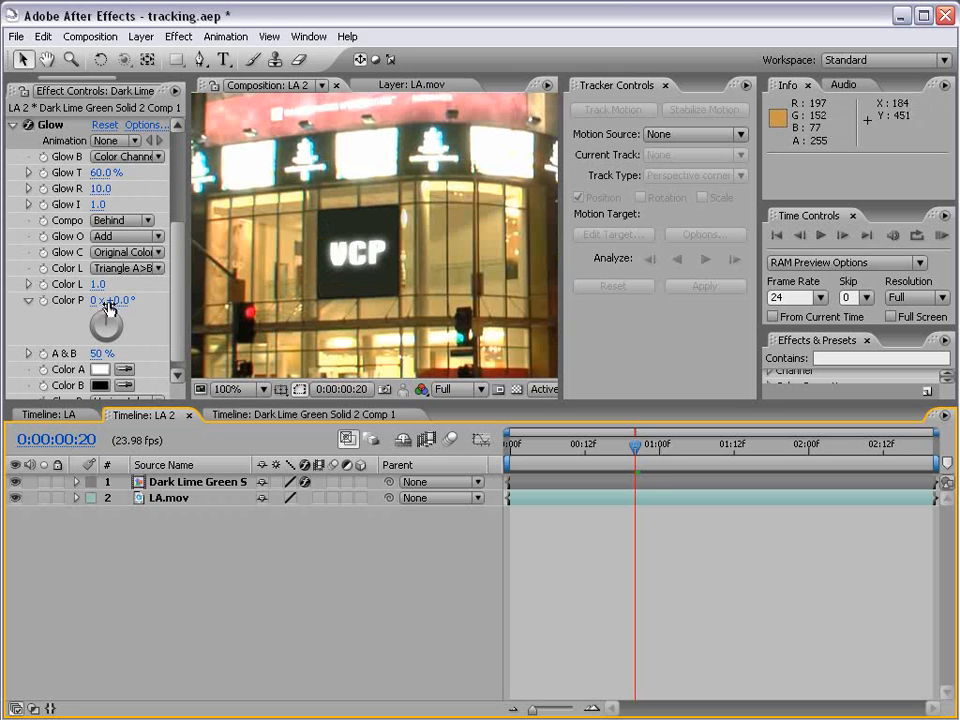
# Set the sign layer's Glow Intensity to 0.5, widening the effect settings area to read the parameter names
pyautogui.click(98, 204)
pyautogui.moveTo(187, 212); pyautogui.dragTo(265, 212)
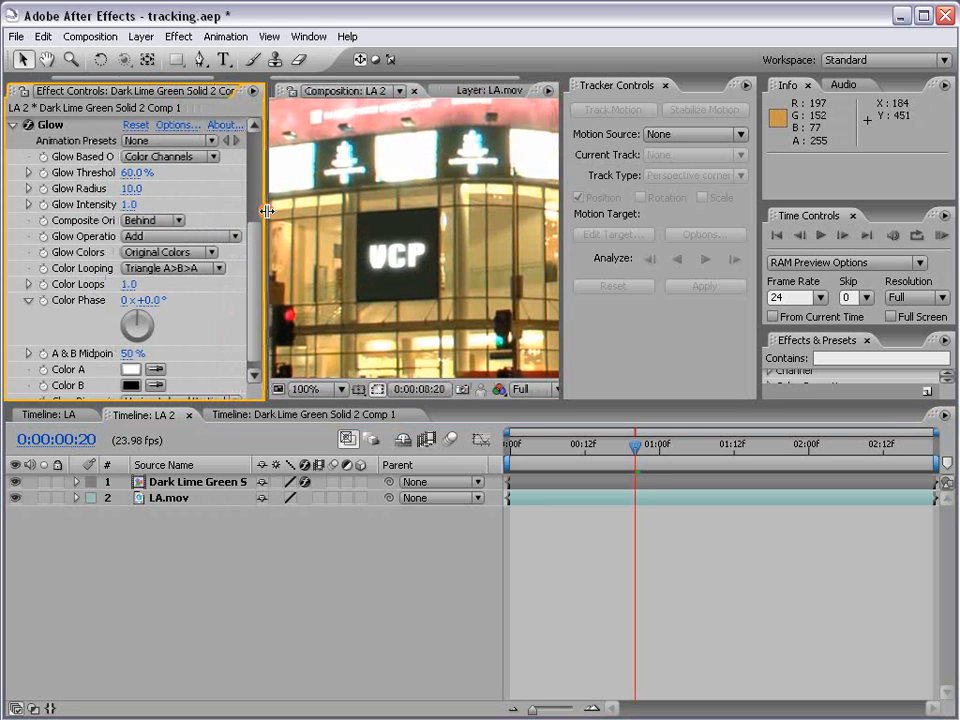
pyautogui.click(130, 204)
pyautogui.write('0.5')
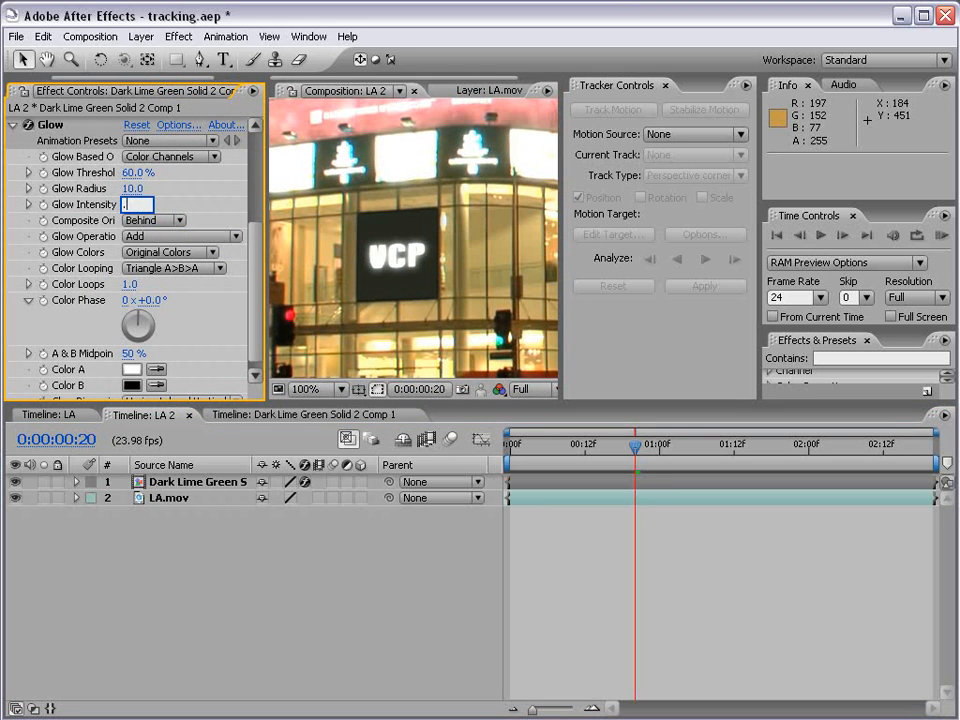
pyautogui.press('Return')
pyautogui.click(613, 561)
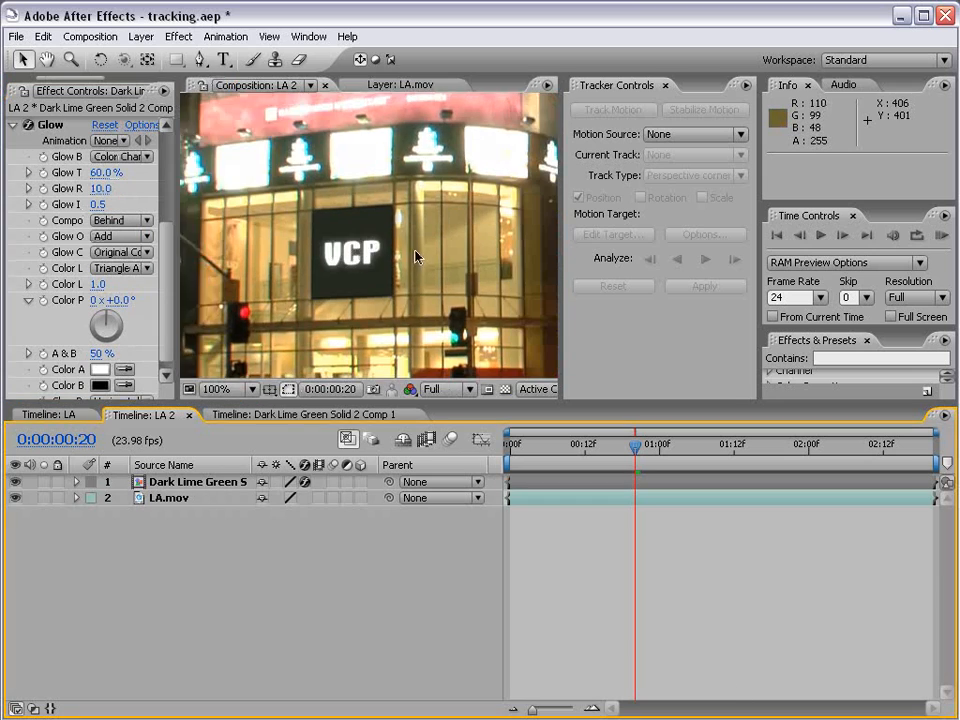
# Review the glowing VCP sign in LA 2 at several zoom levels and in a maximized, RAM-previewed view
pyautogui.press(',')
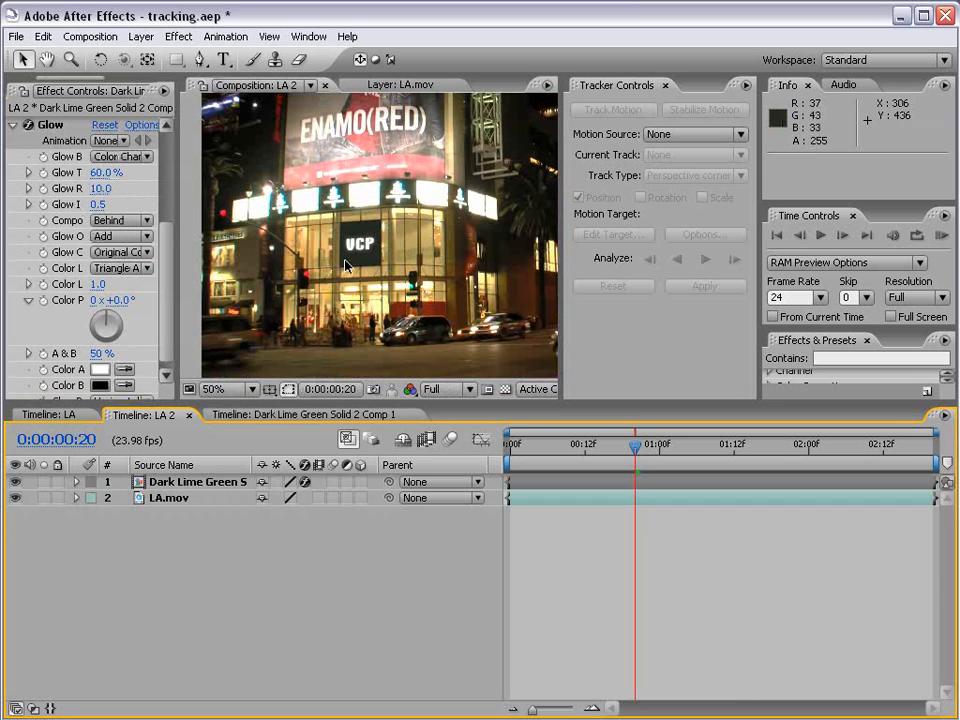
pyautogui.press('.')
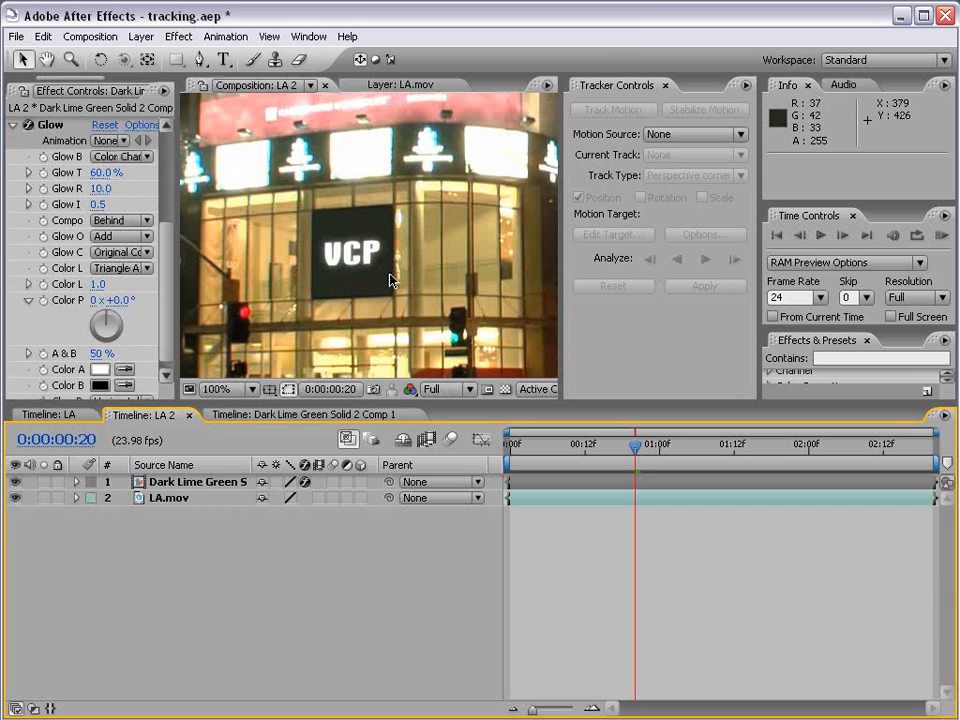
pyautogui.press(',')
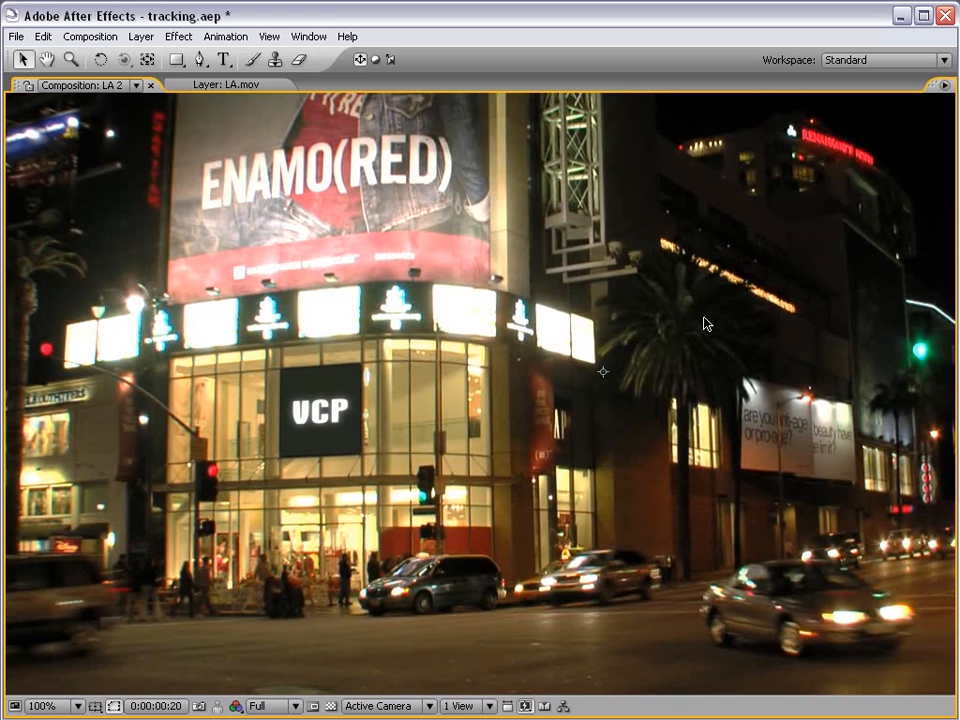
pyautogui.press('`')
pyautogui.hotkey('ctrl', '0')
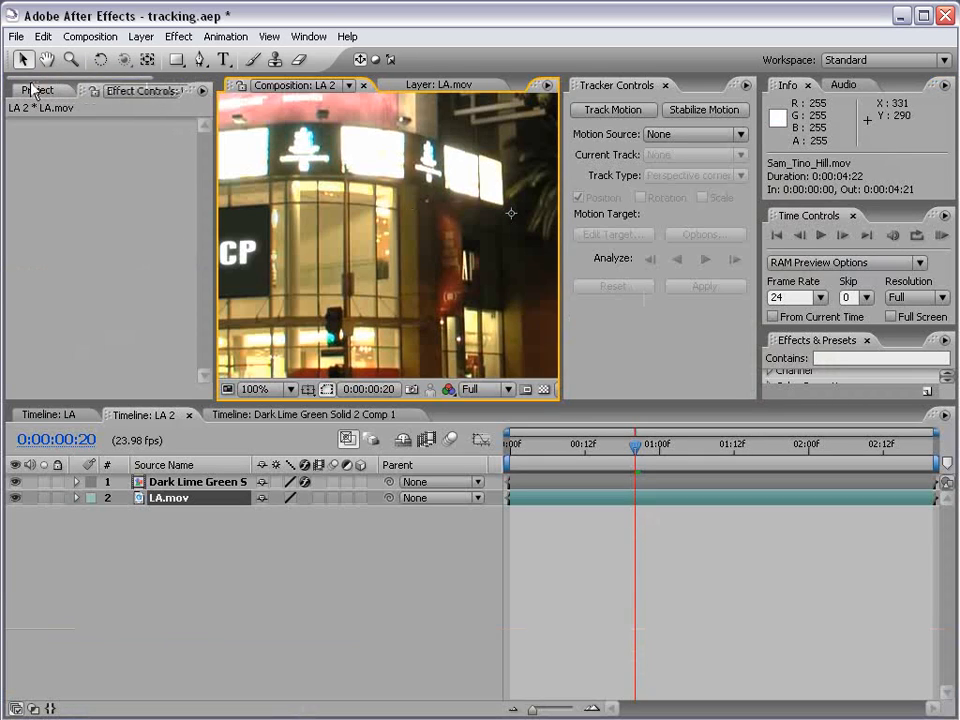
pyautogui.click(34, 90)
pyautogui.click(63, 280)
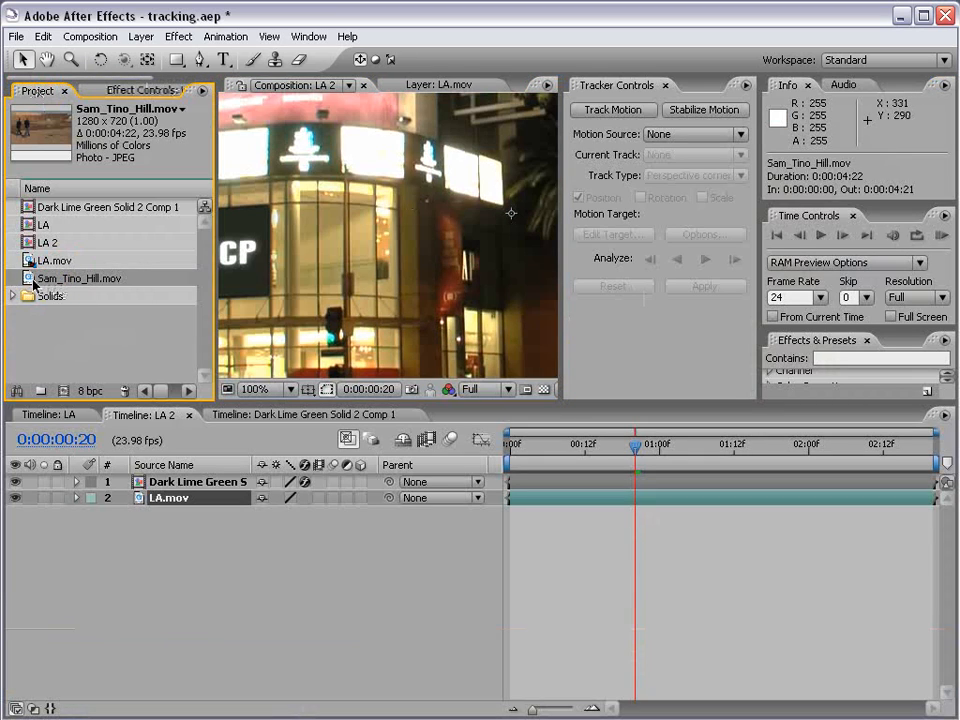
pyautogui.moveTo(28, 282); pyautogui.dragTo(65, 393)
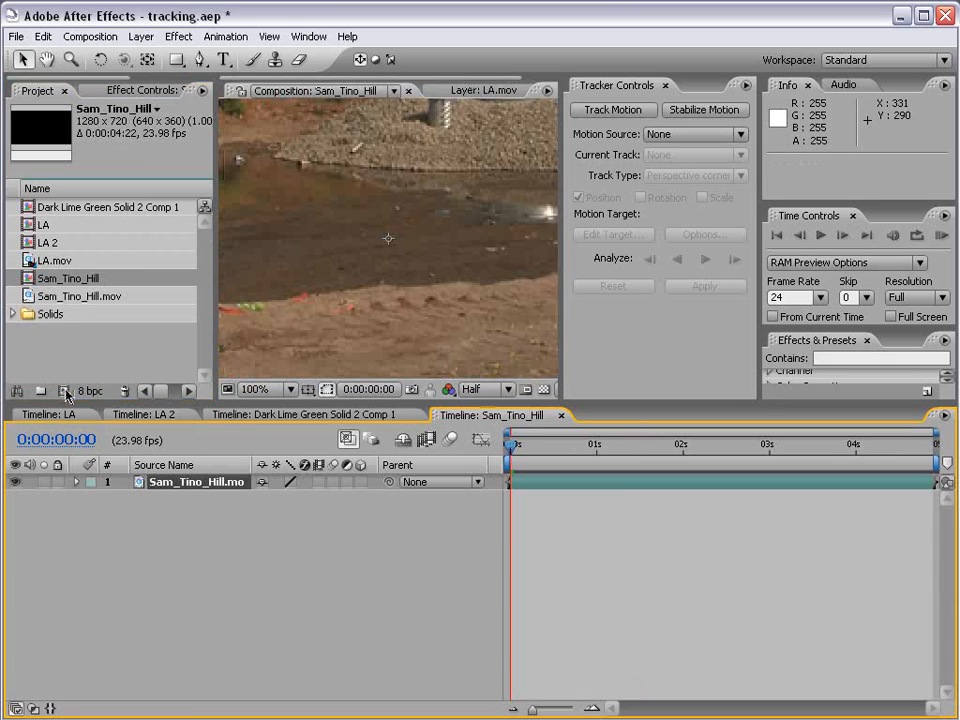
# Start a motion track on the Sam_Tino_Hill.mov layer and place Track Point 1 over the face of the right-hand man
pyautogui.scroll(-2, 437, 318)
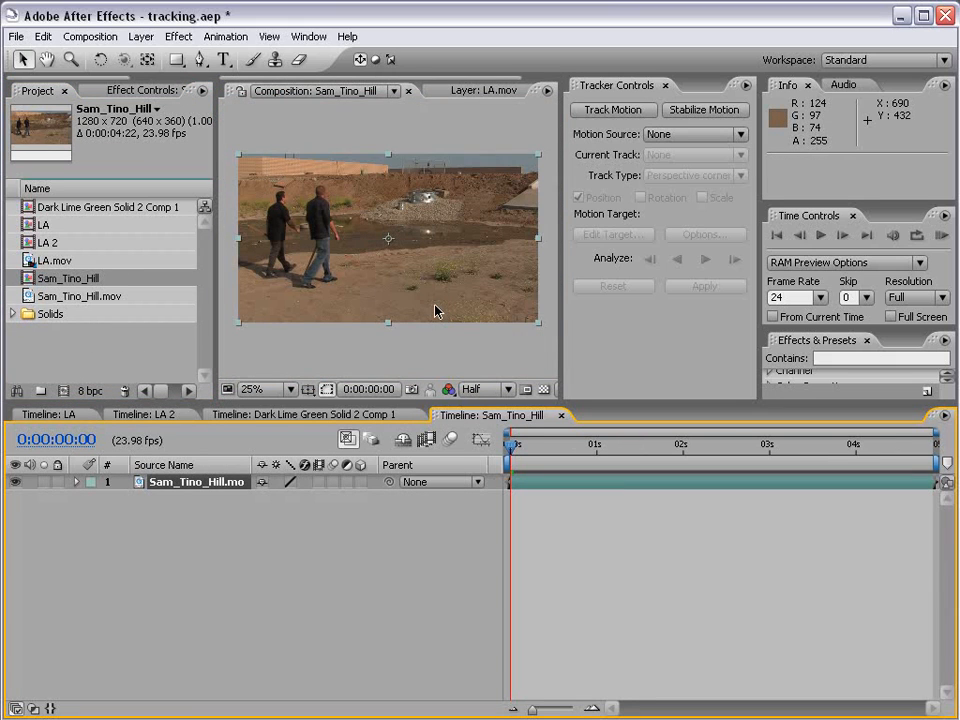
pyautogui.doubleClick(525, 485)
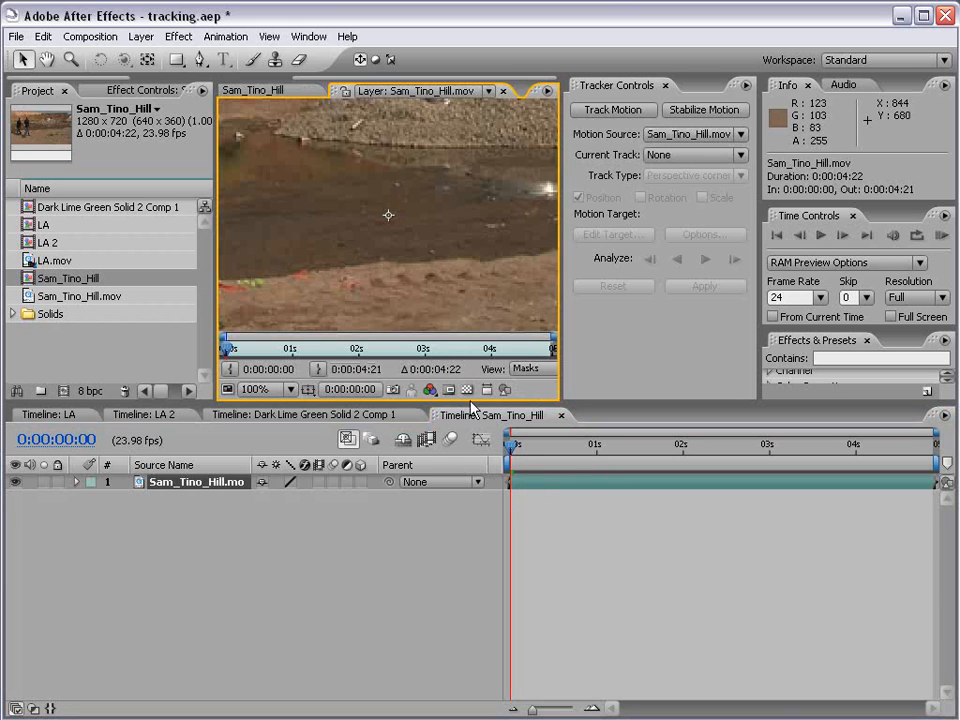
pyautogui.scroll(-1, 320, 238)
pyautogui.moveTo(362, 199)
pyautogui.mouseDown()
pyautogui.moveTo(354, 167)
pyautogui.moveTo(370, 207)
pyautogui.mouseUp()
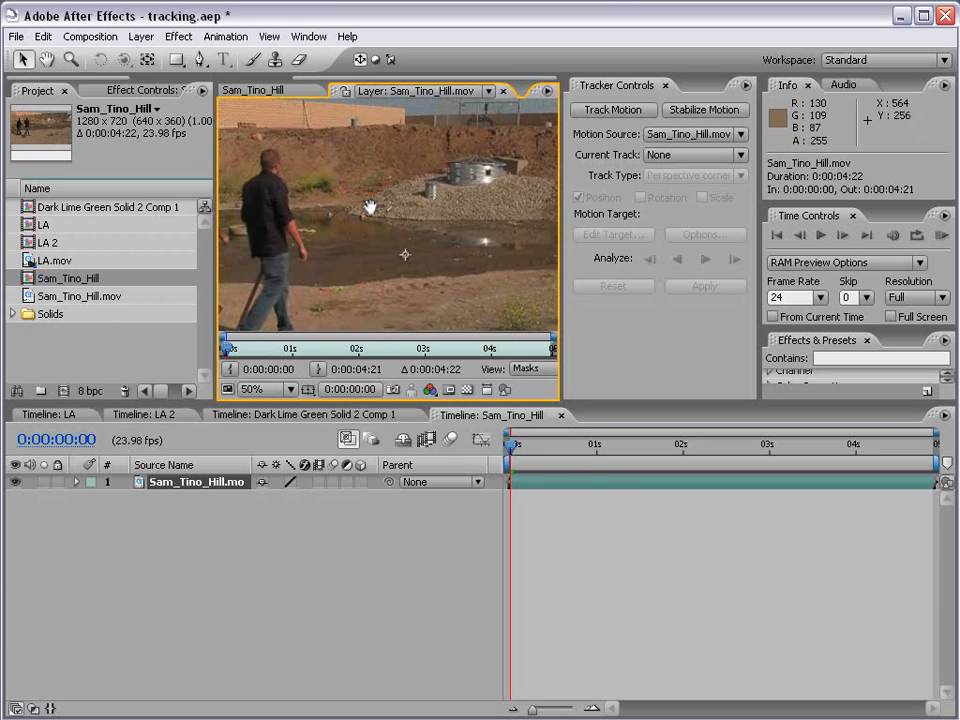
pyautogui.scroll(2, 285, 216)
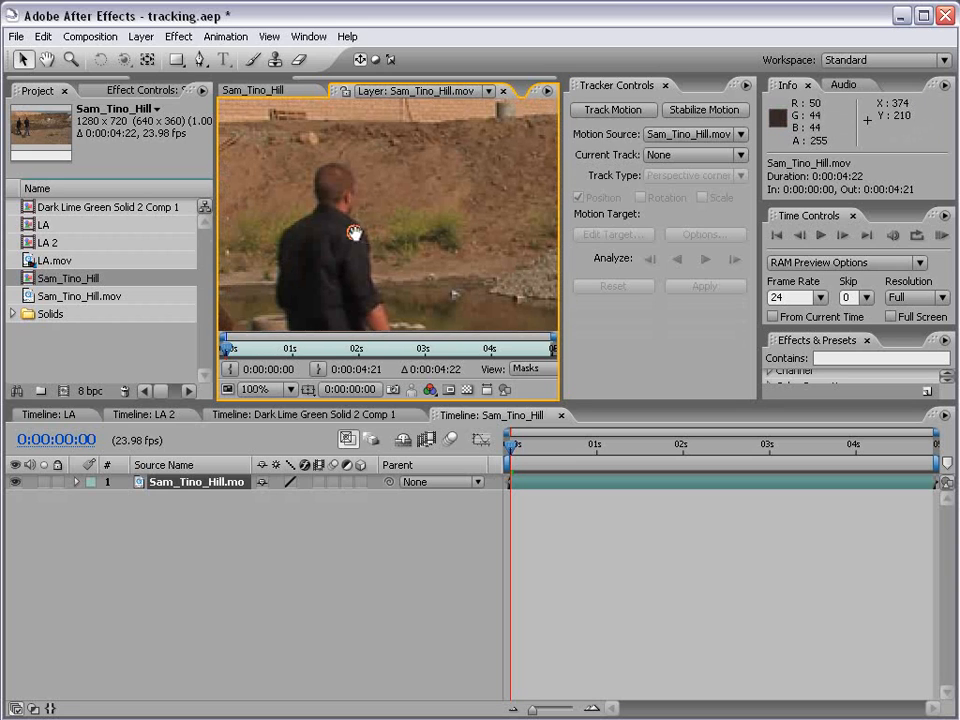
pyautogui.click(603, 112)
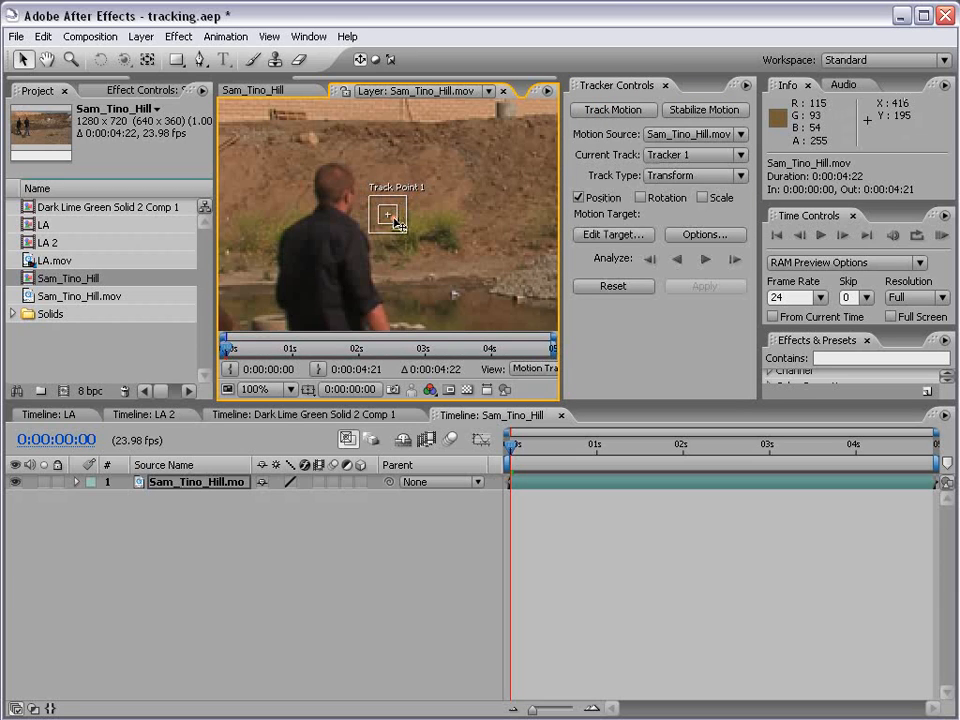
pyautogui.moveTo(390, 213); pyautogui.dragTo(355, 206)
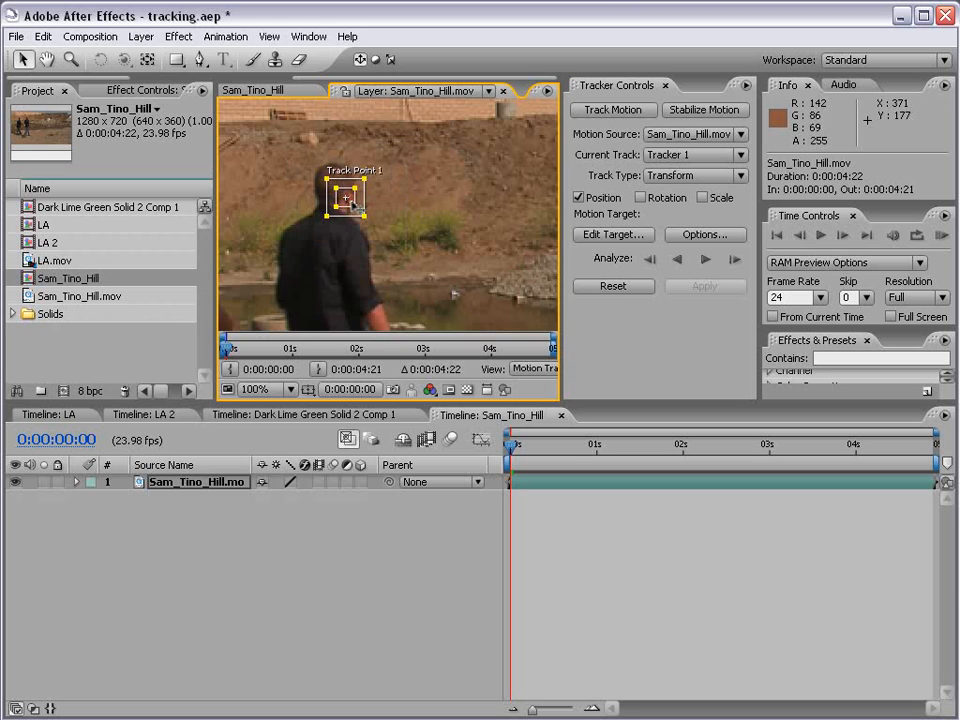
pyautogui.scroll(-1, 418, 240)
pyautogui.click(706, 260)
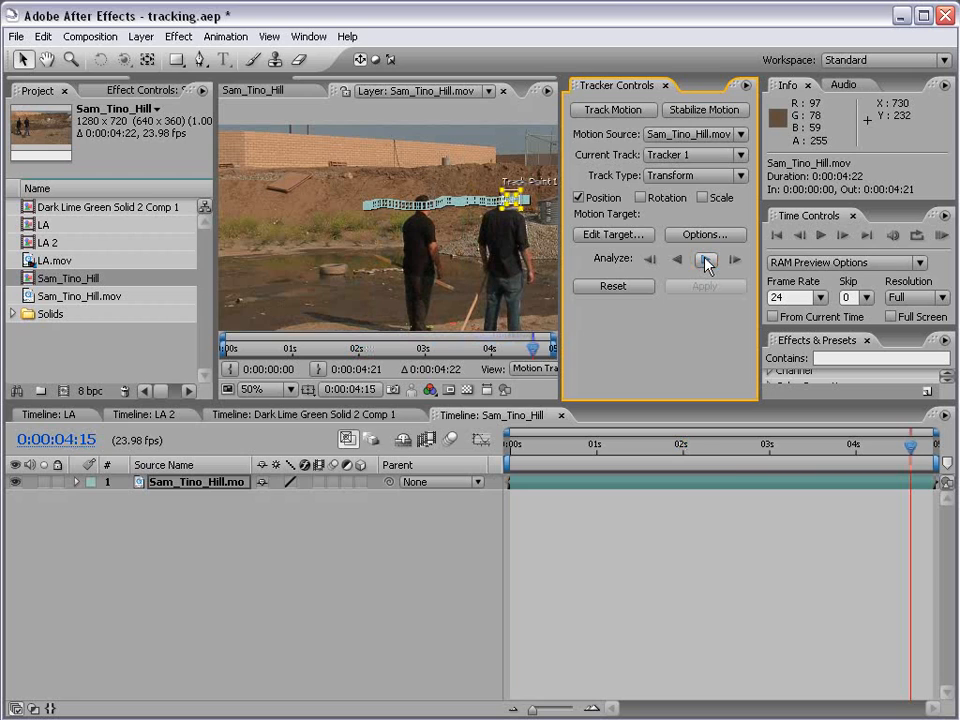
pyautogui.click(707, 262)
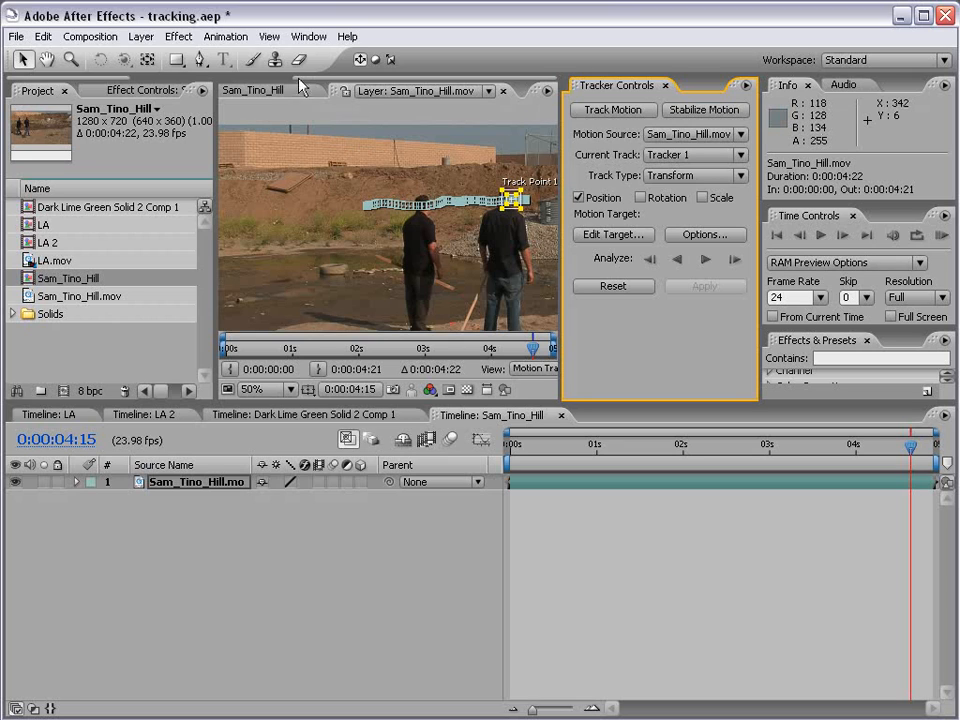
# Add a null object to the Sam_Tino_Hill composition with no other layer selected
pyautogui.click(260, 91)
pyautogui.click(561, 538)
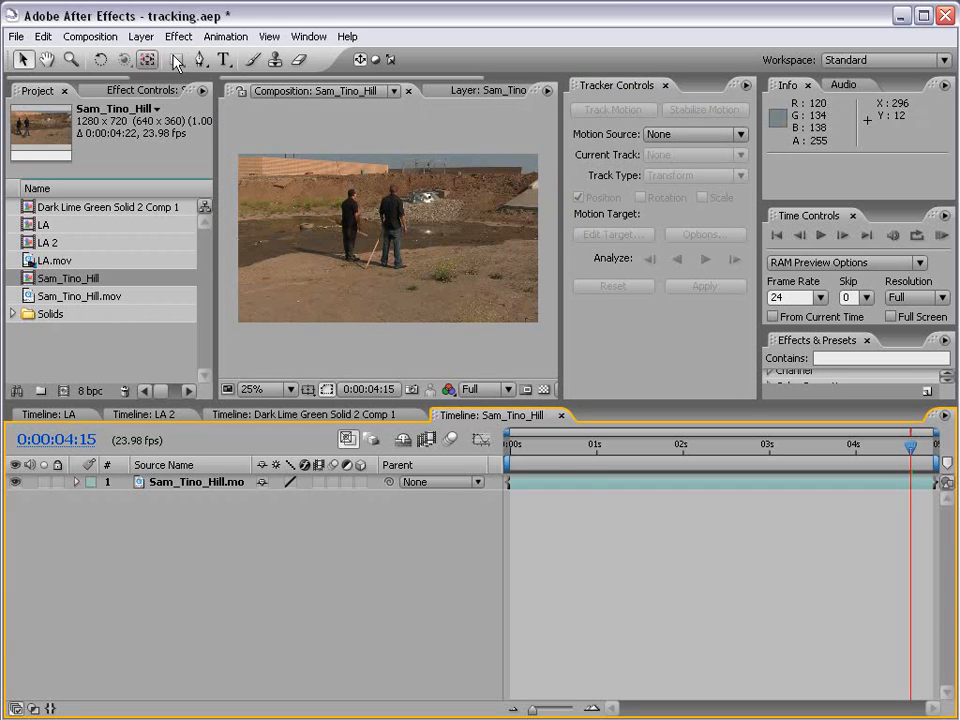
pyautogui.click(141, 36)
pyautogui.moveTo(245, 68)
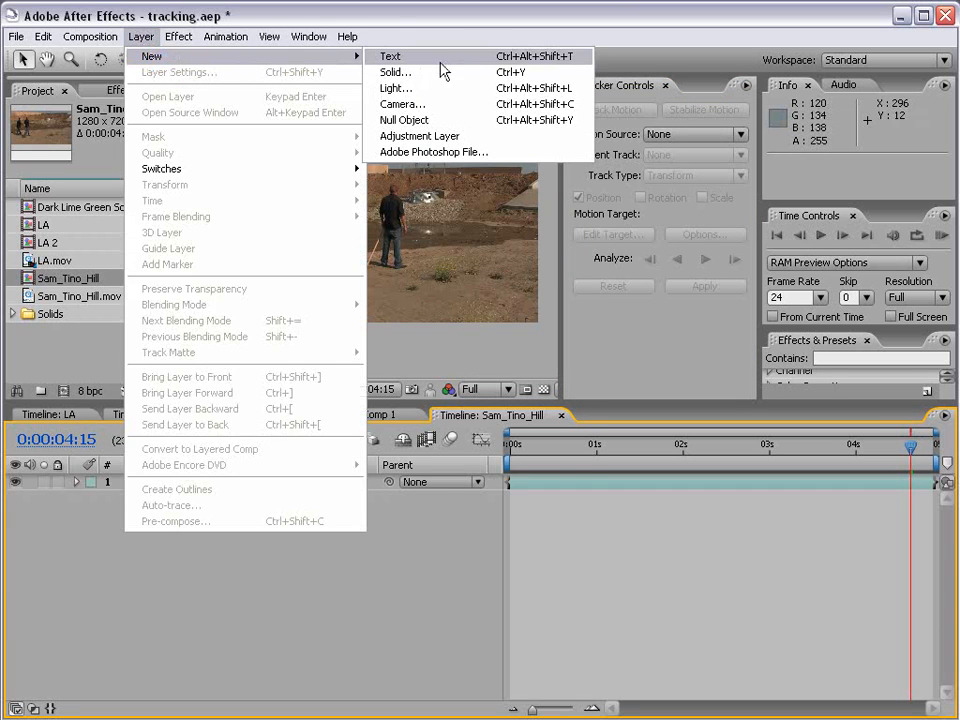
pyautogui.click(480, 128)
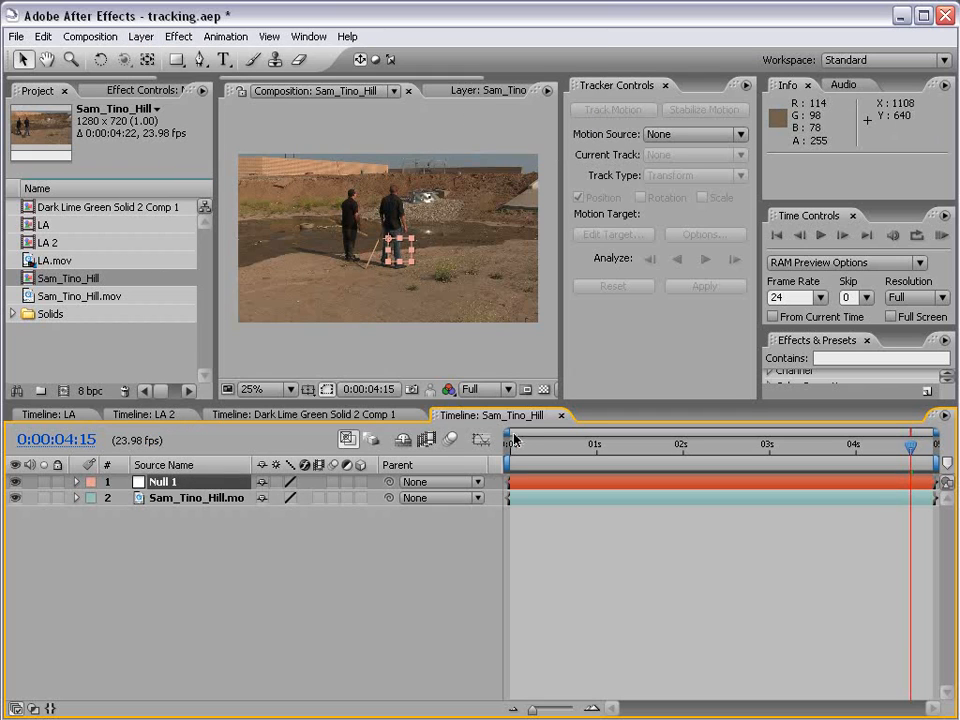
pyautogui.press('.')
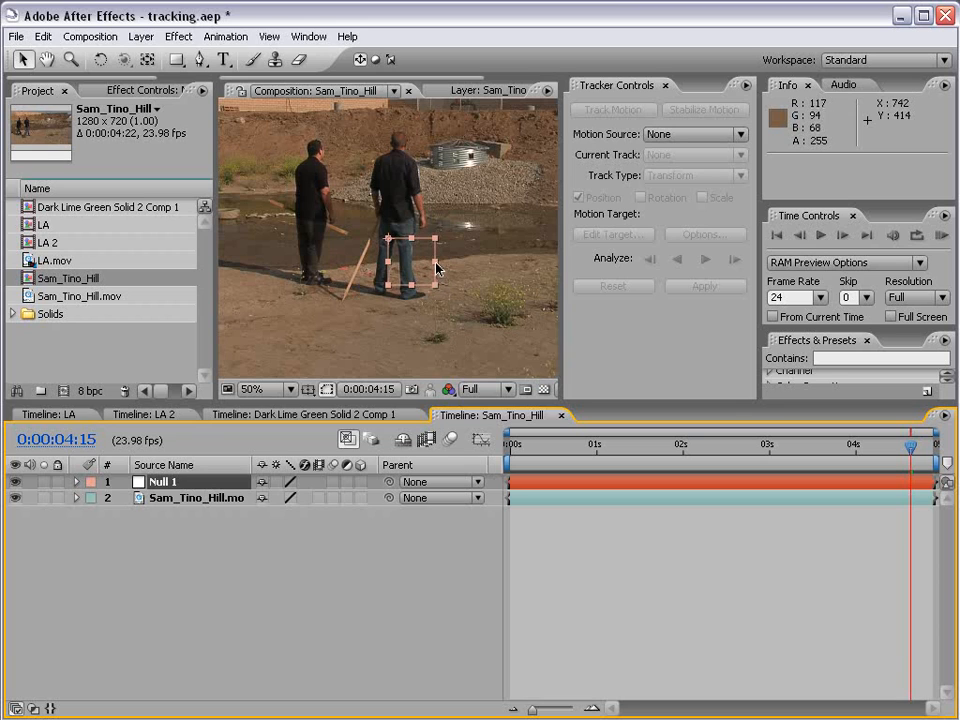
# Set Null 1 as the motion target of Tracker 1 and apply the tracking data in X and Y
pyautogui.click(490, 90)
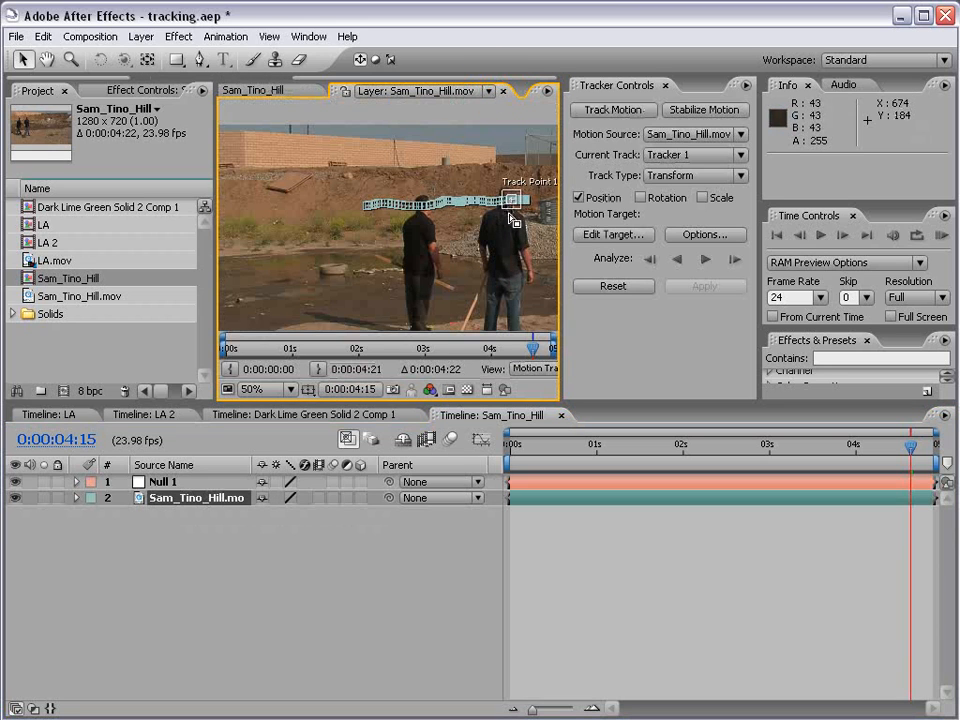
pyautogui.click(618, 238)
pyautogui.click(369, 406)
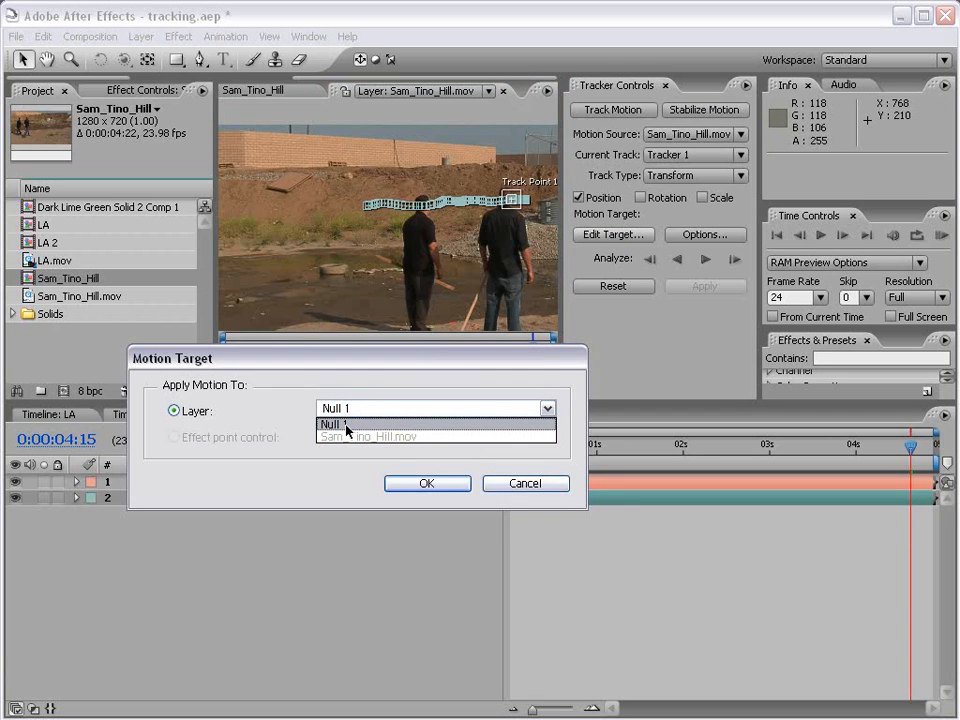
pyautogui.click(347, 428)
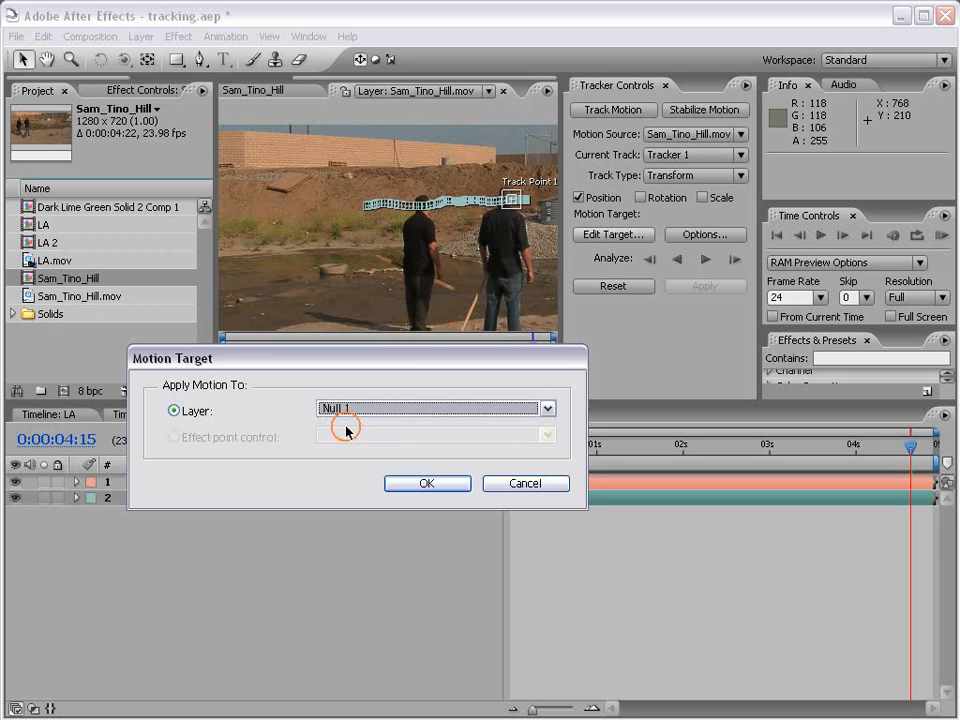
pyautogui.click(426, 483)
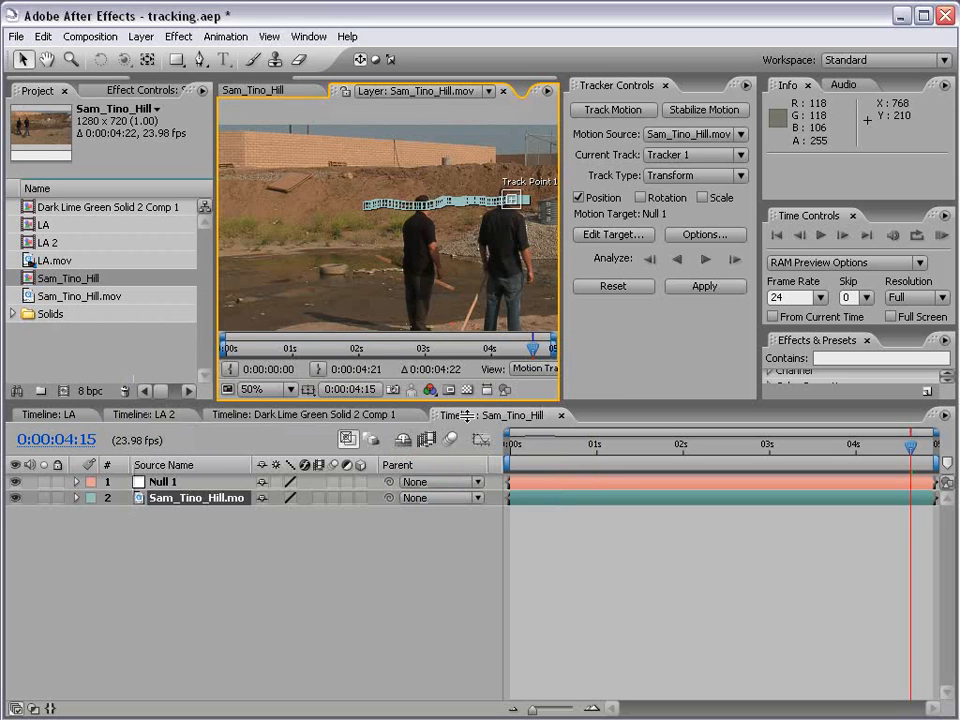
pyautogui.click(703, 289)
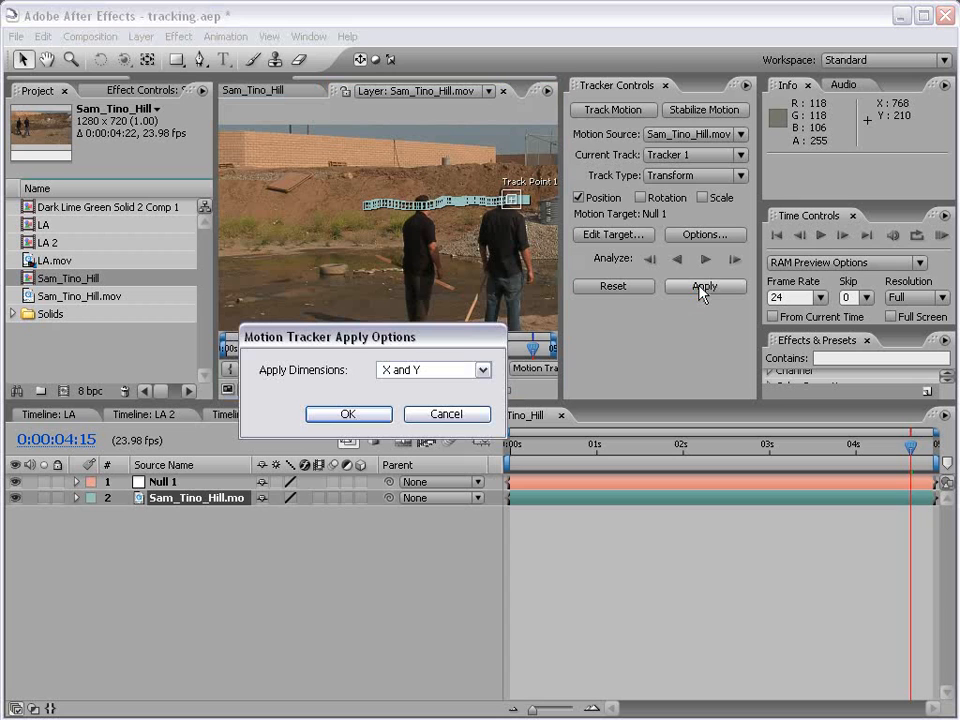
pyautogui.click(340, 413)
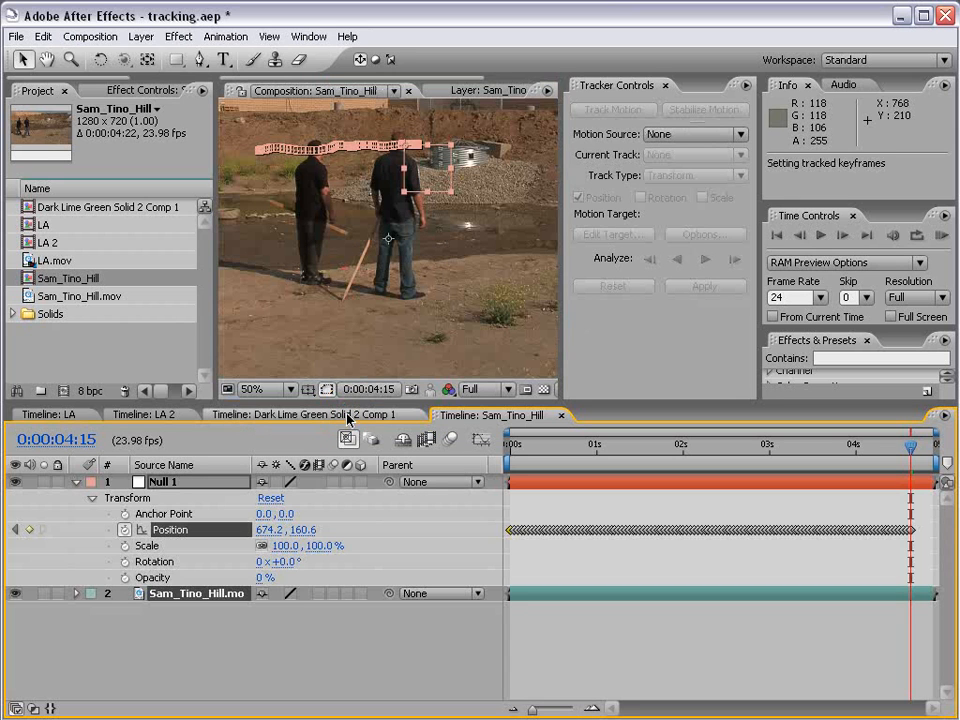
# Review the null's tracked motion over the clip, returning to the first frame and collapsing its properties
pyautogui.press(',')
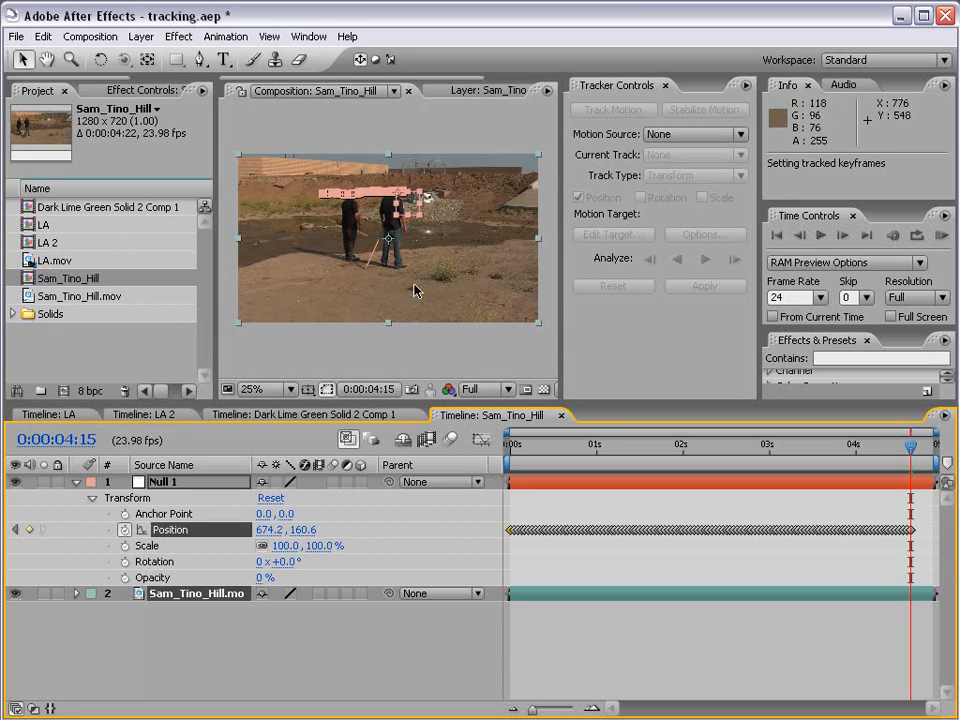
pyautogui.press('.')
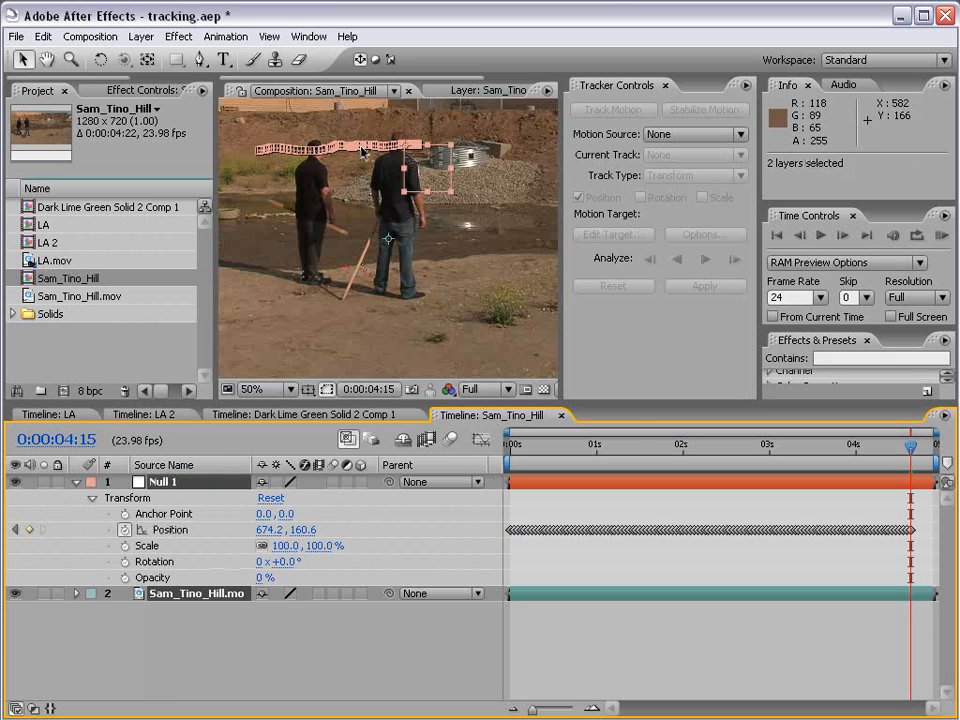
pyautogui.moveTo(525, 443); pyautogui.dragTo(5, 478)
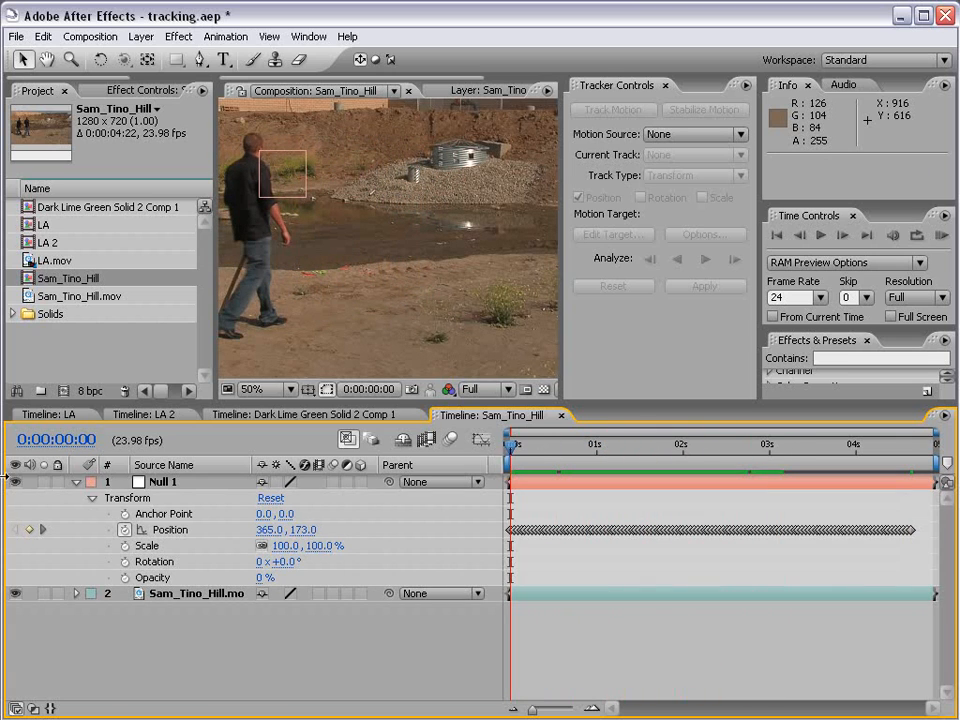
pyautogui.click(78, 483)
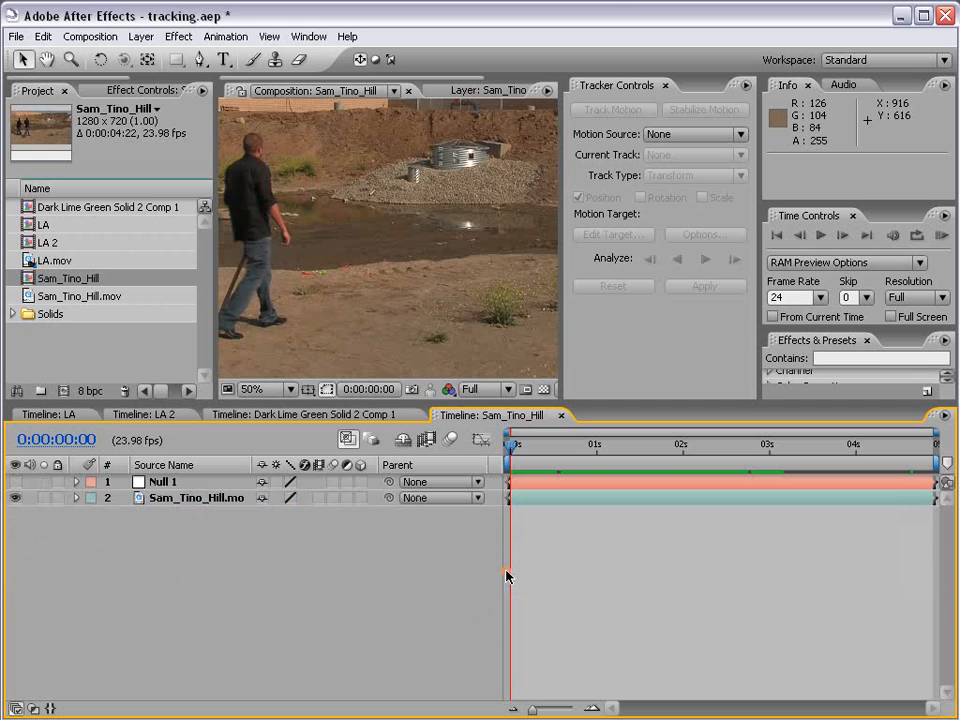
pyautogui.moveTo(523, 457); pyautogui.dragTo(449, 478)
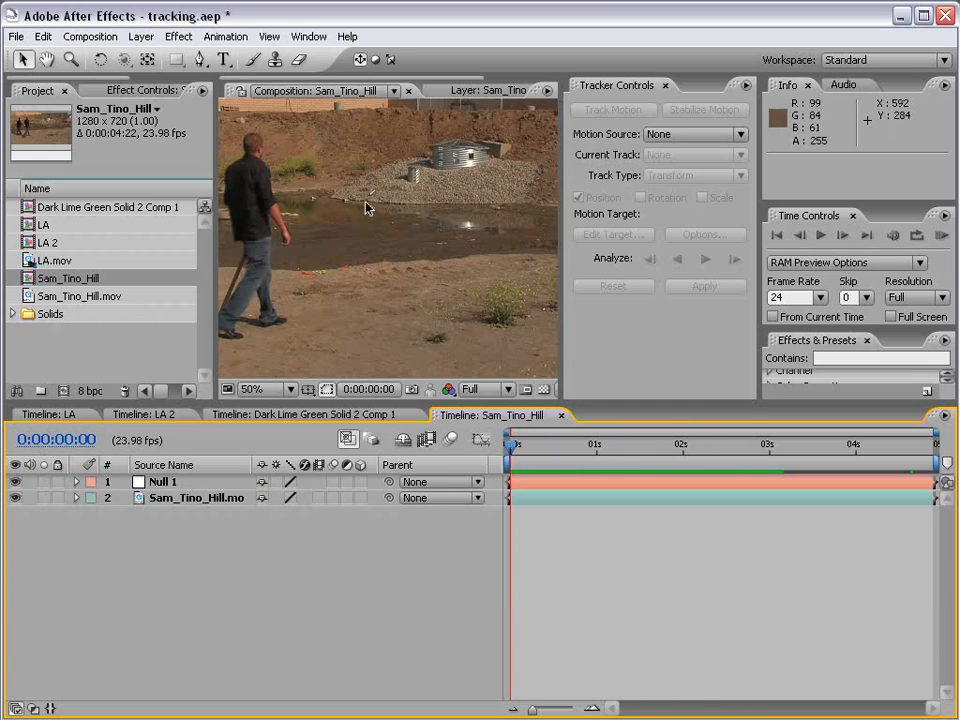
# Create a white solid (FFFFFF) at the composition size of 1280 x 720 pixels
pyautogui.scroll(-1, 366, 208)
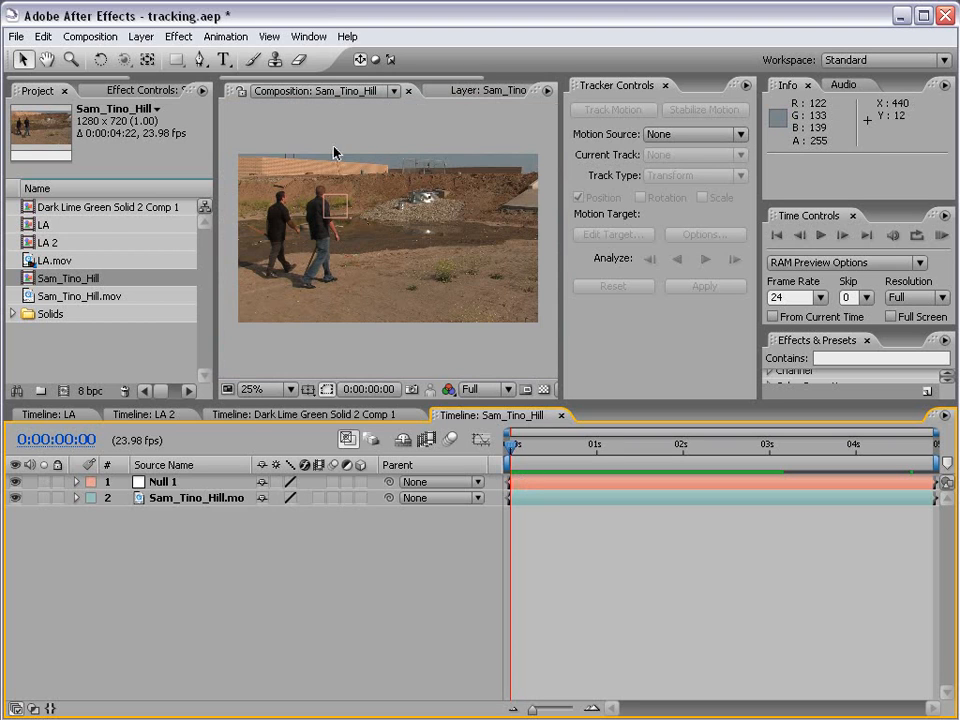
pyautogui.click(141, 37)
pyautogui.moveTo(160, 56)
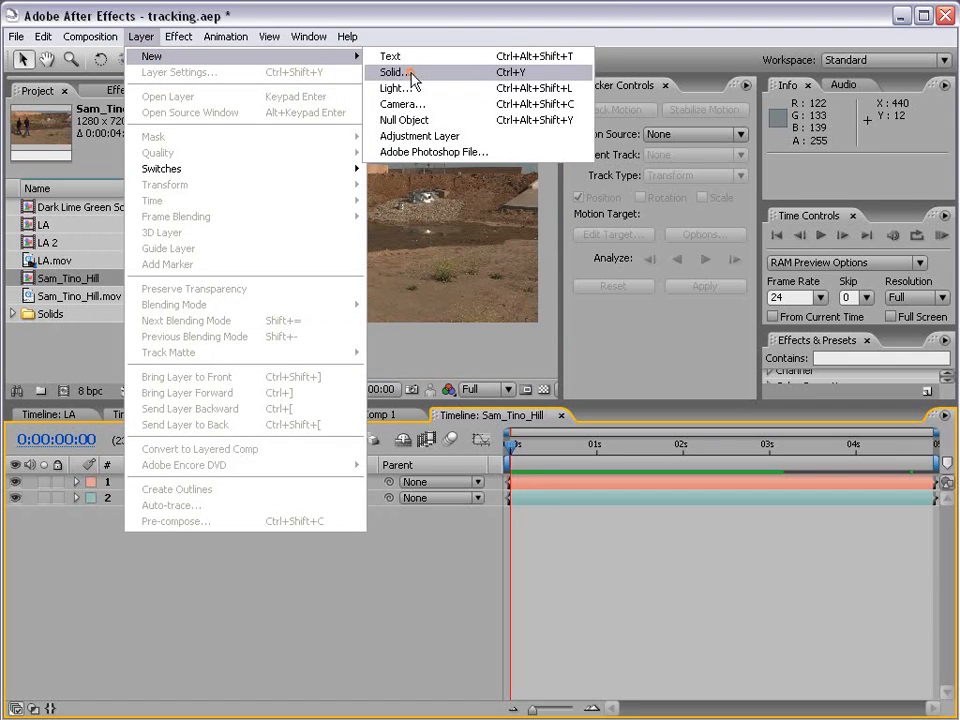
pyautogui.click(411, 73)
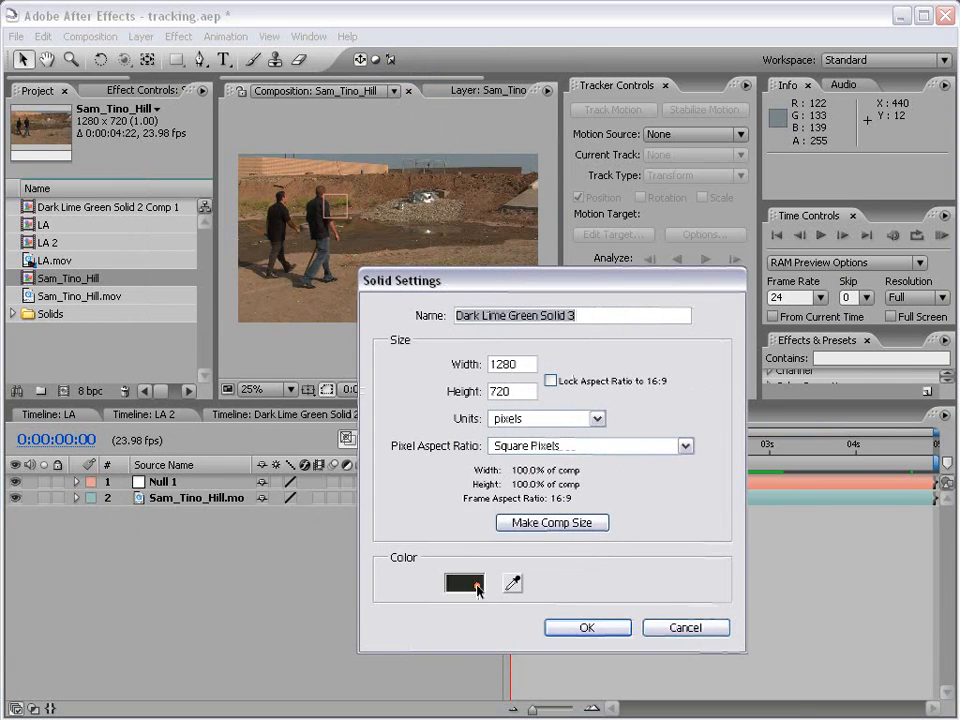
pyautogui.click(478, 588)
pyautogui.moveTo(350, 459); pyautogui.dragTo(247, 364)
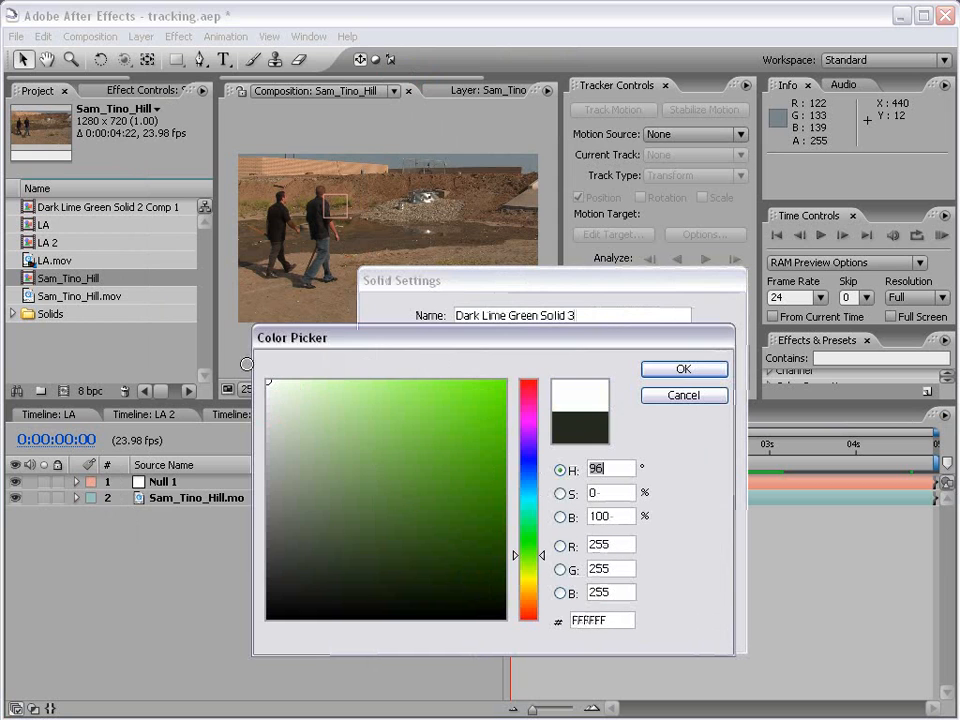
pyautogui.click(655, 369)
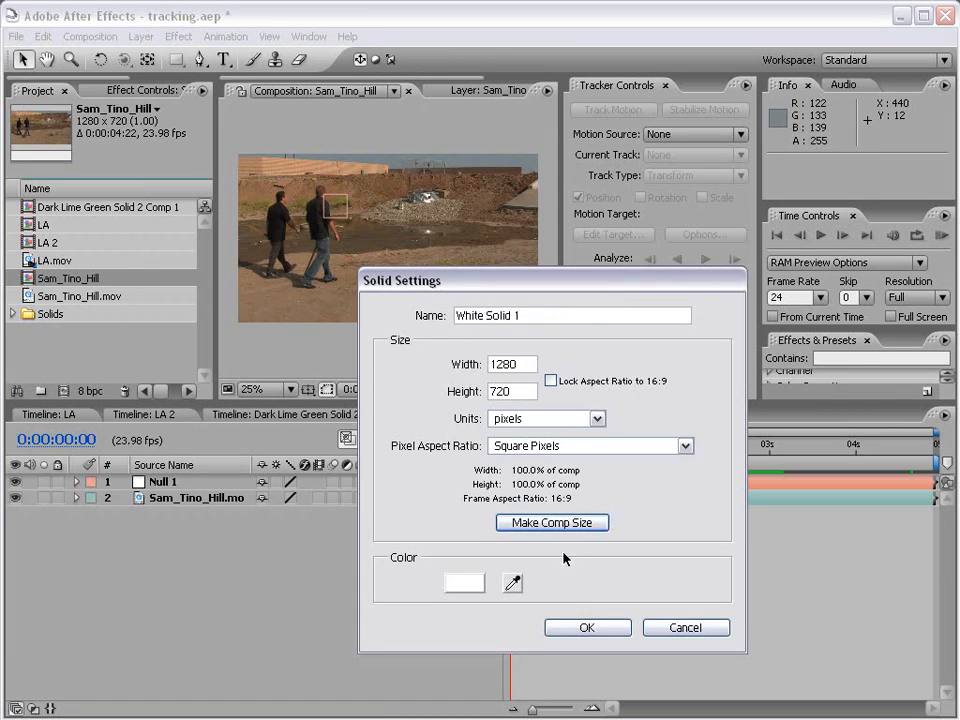
pyautogui.click(588, 627)
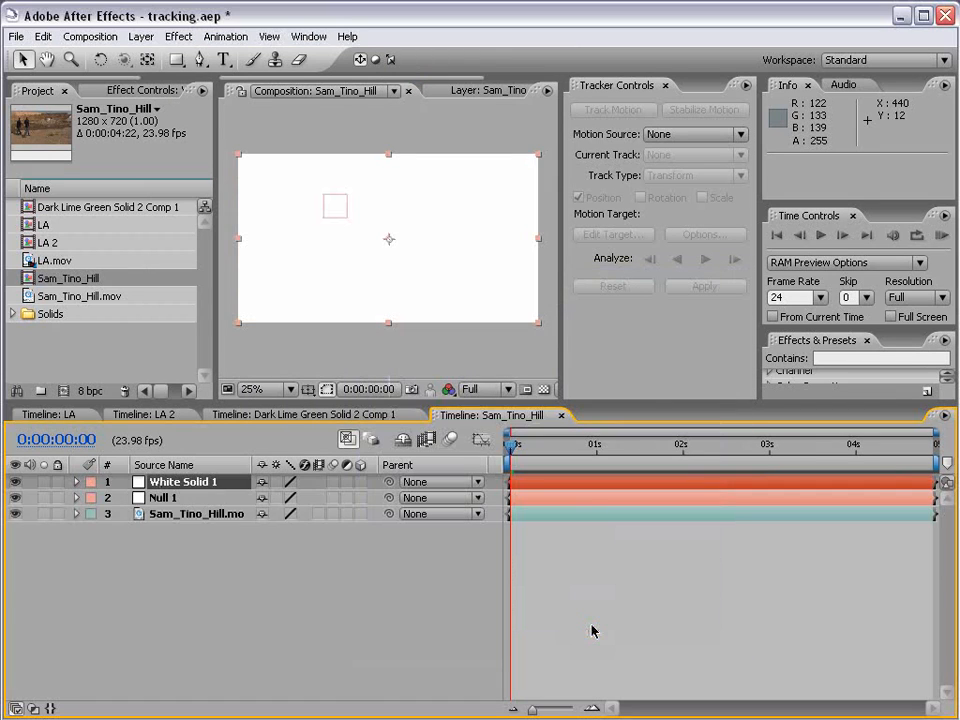
# Draw a closed speech-bubble mask on the white solid with the Pen tool, its tail pointing toward the right-hand man's head
pyautogui.click(200, 60)
pyautogui.press('.')
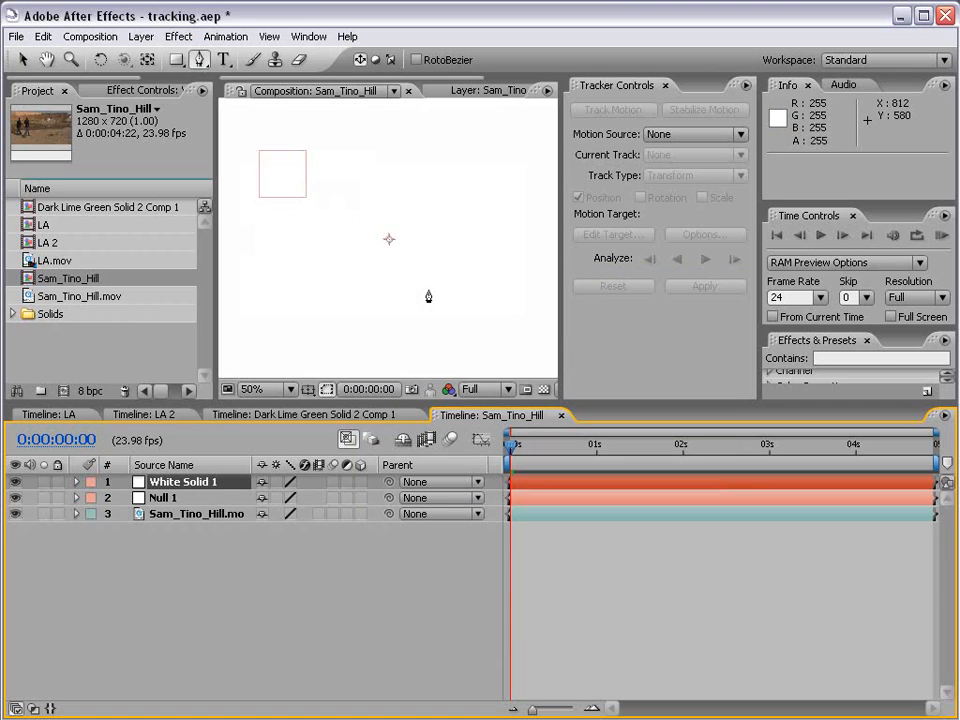
pyautogui.click(363, 208)
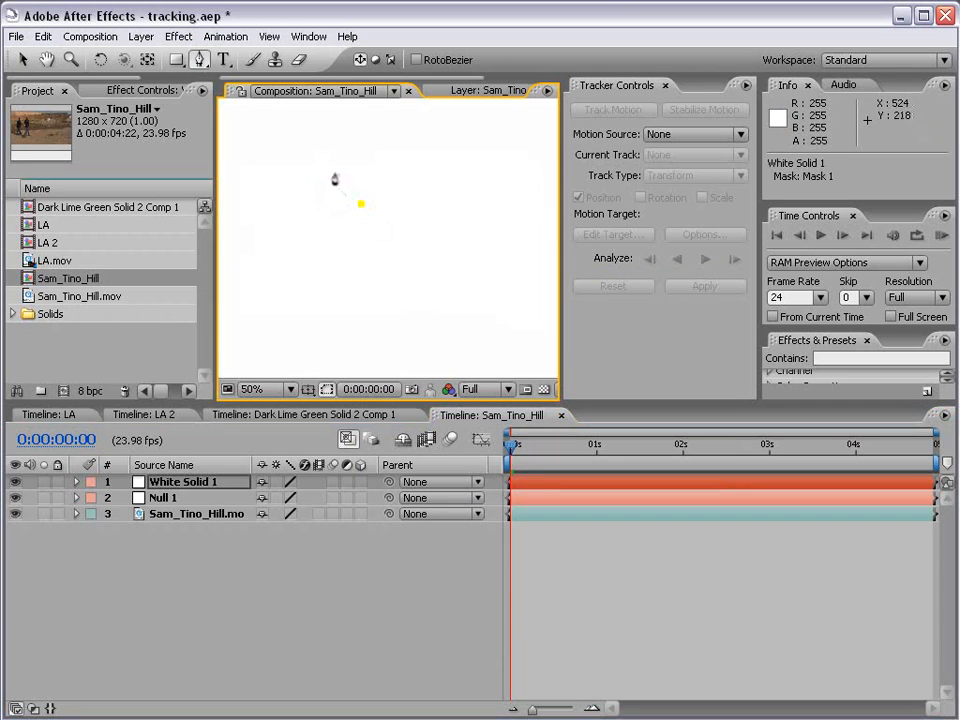
pyautogui.click(328, 167)
pyautogui.click(474, 281)
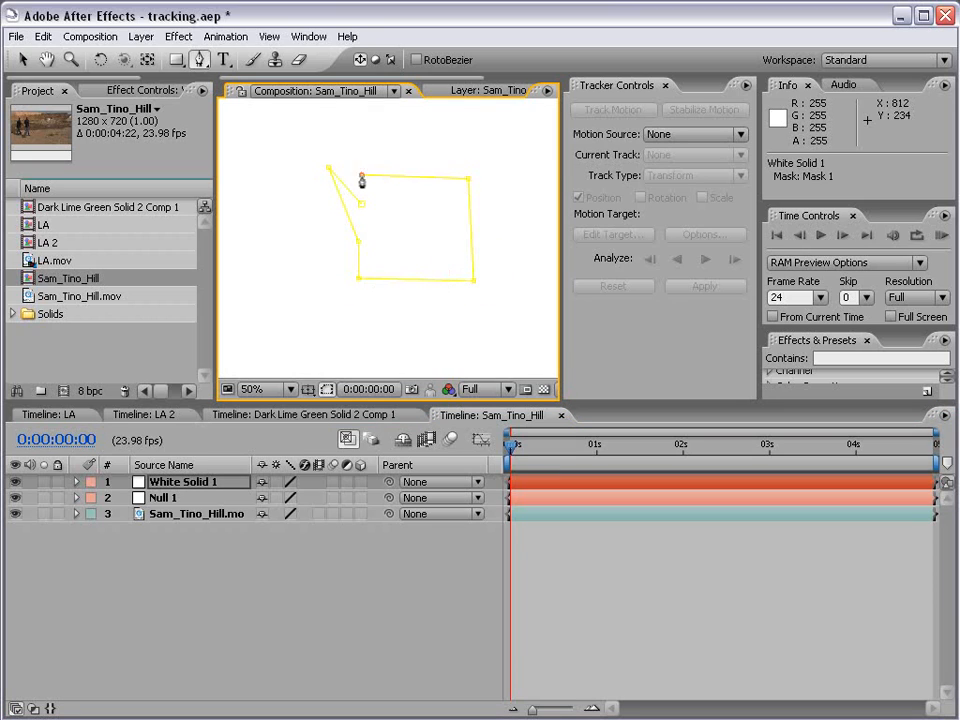
pyautogui.click(363, 208)
# Square up the speech-bubble mask by aligning its upper-right and lower-left corner points with the neighbouring corners
pyautogui.press('v')
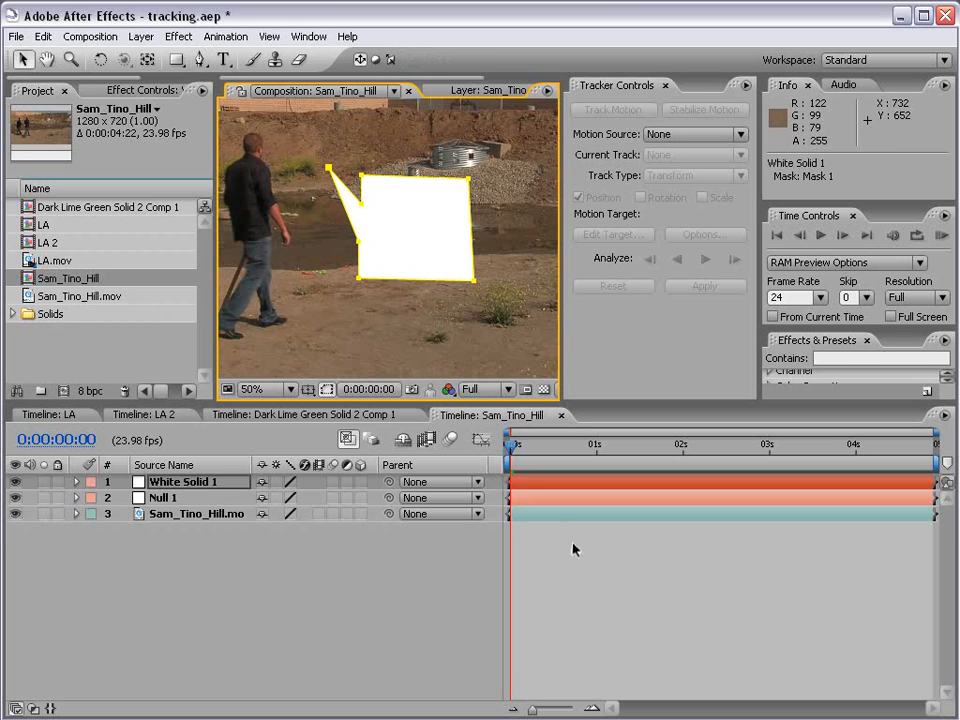
pyautogui.click(573, 549)
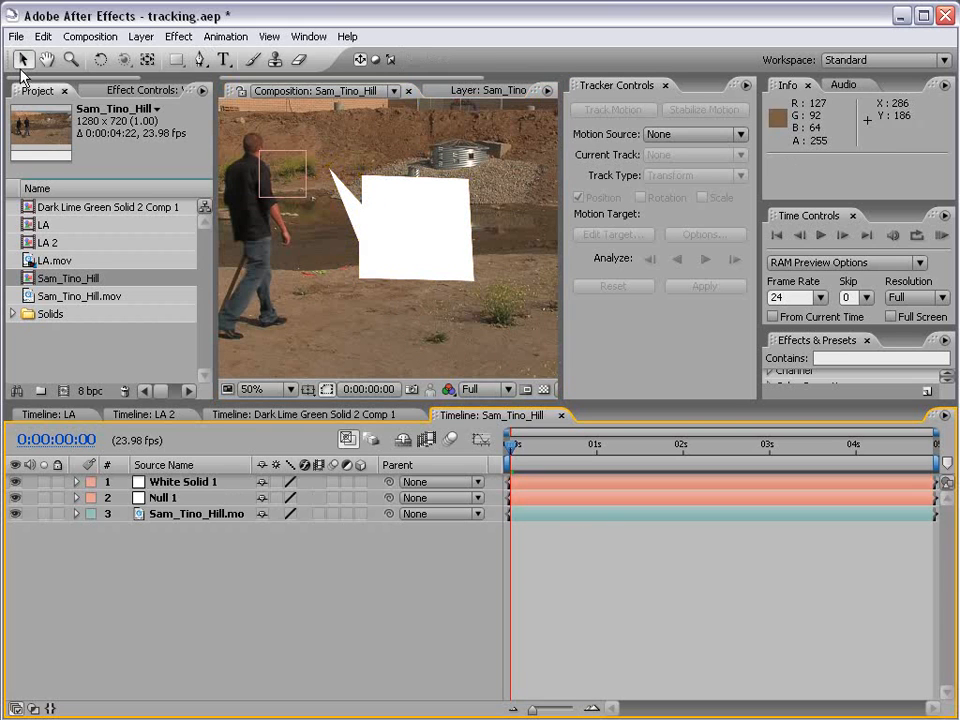
pyautogui.click(470, 186)
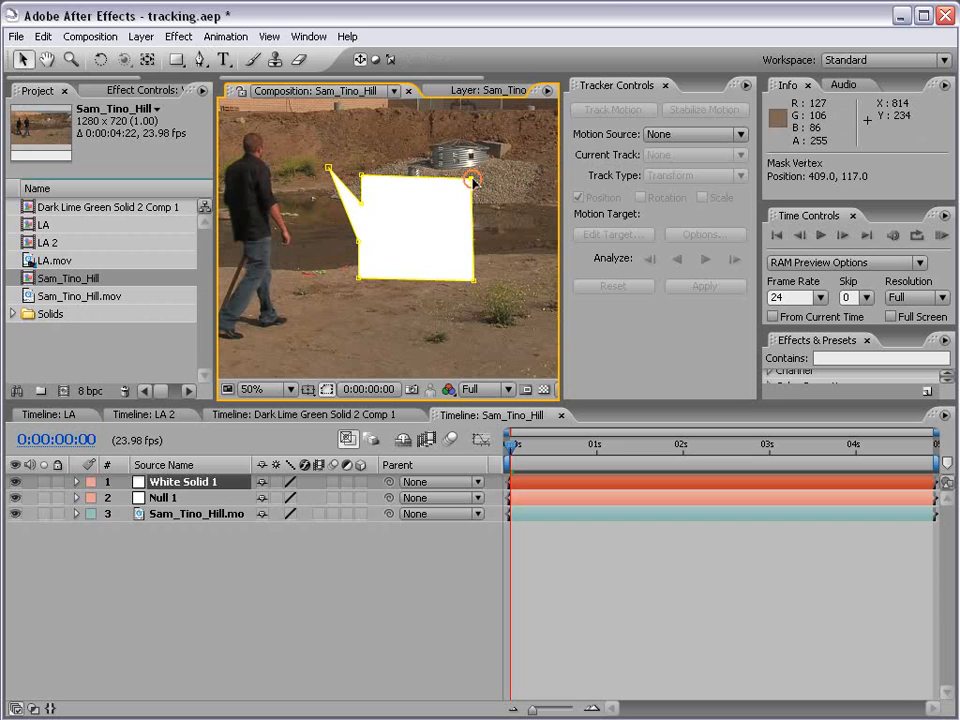
pyautogui.moveTo(475, 179); pyautogui.dragTo(476, 176)
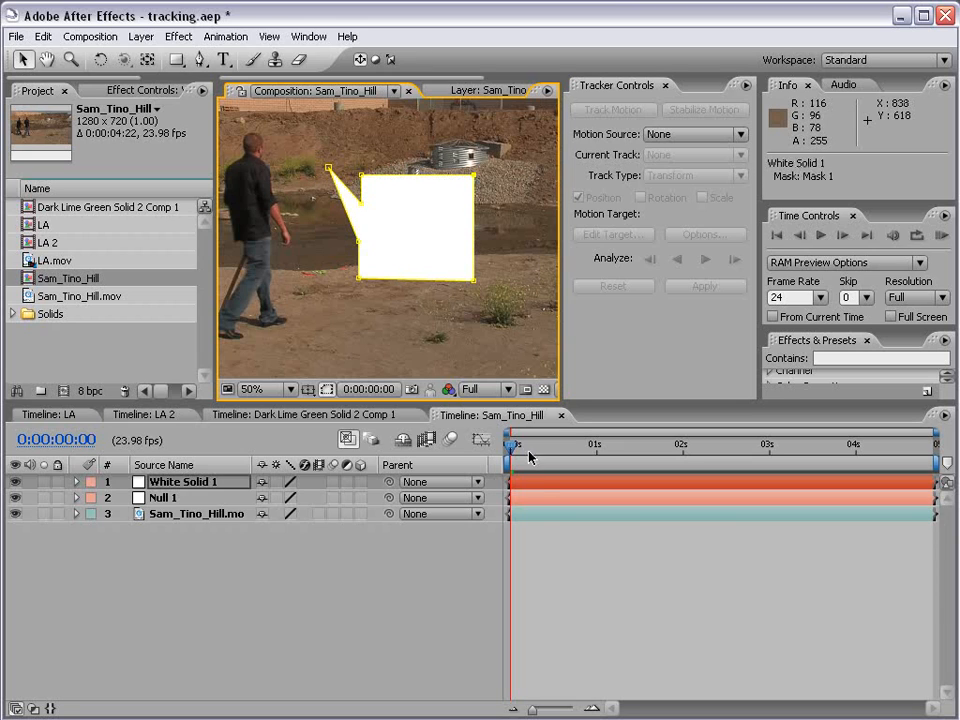
pyautogui.click(526, 514)
pyautogui.click(358, 280)
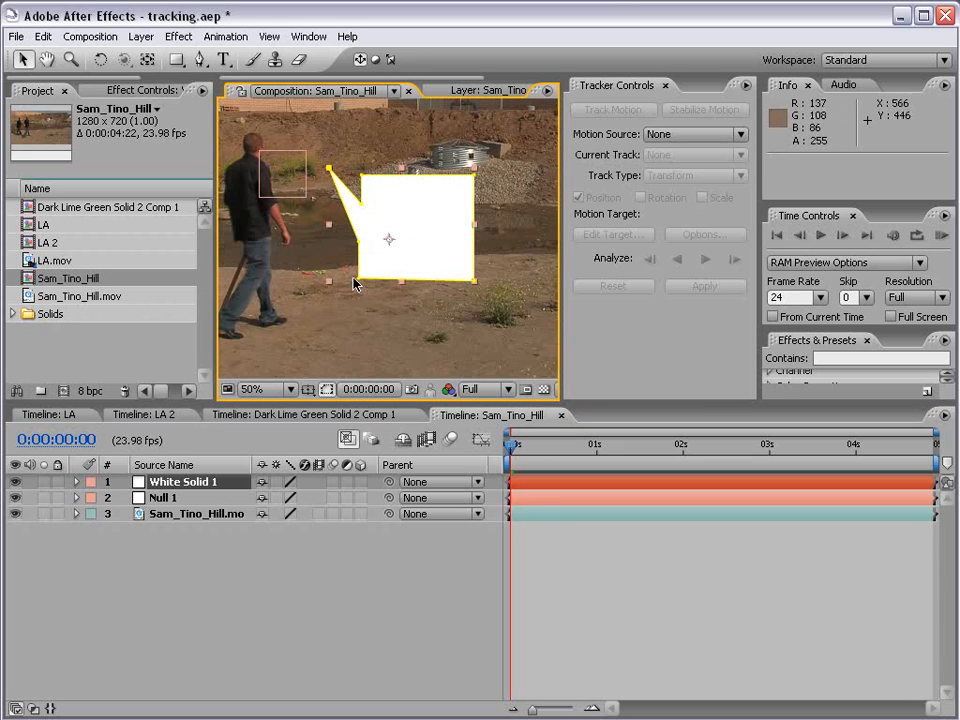
pyautogui.click(360, 281)
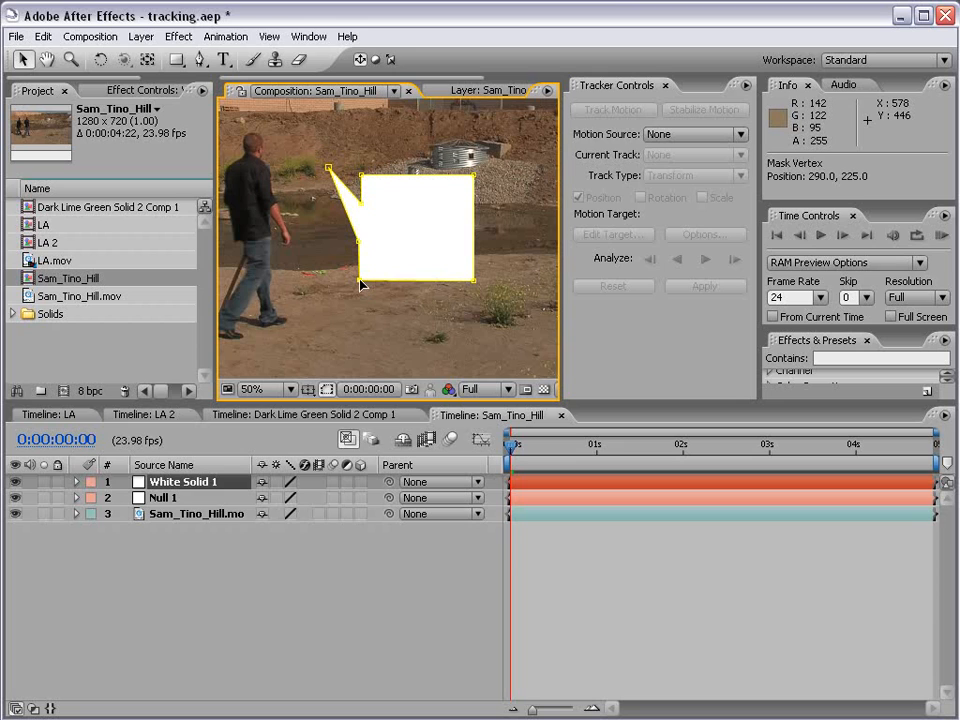
pyautogui.click(557, 486)
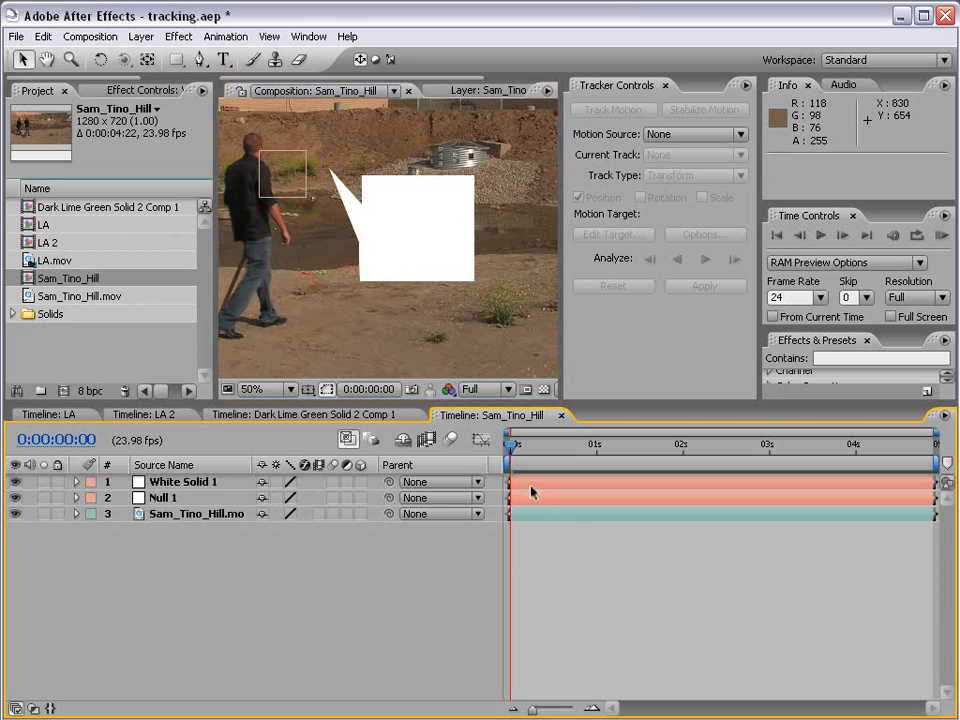
# Shorten the bubble's body by nudging its two bottom mask points up 20 pixels and its two top points down 20 pixels
pyautogui.click(360, 283)
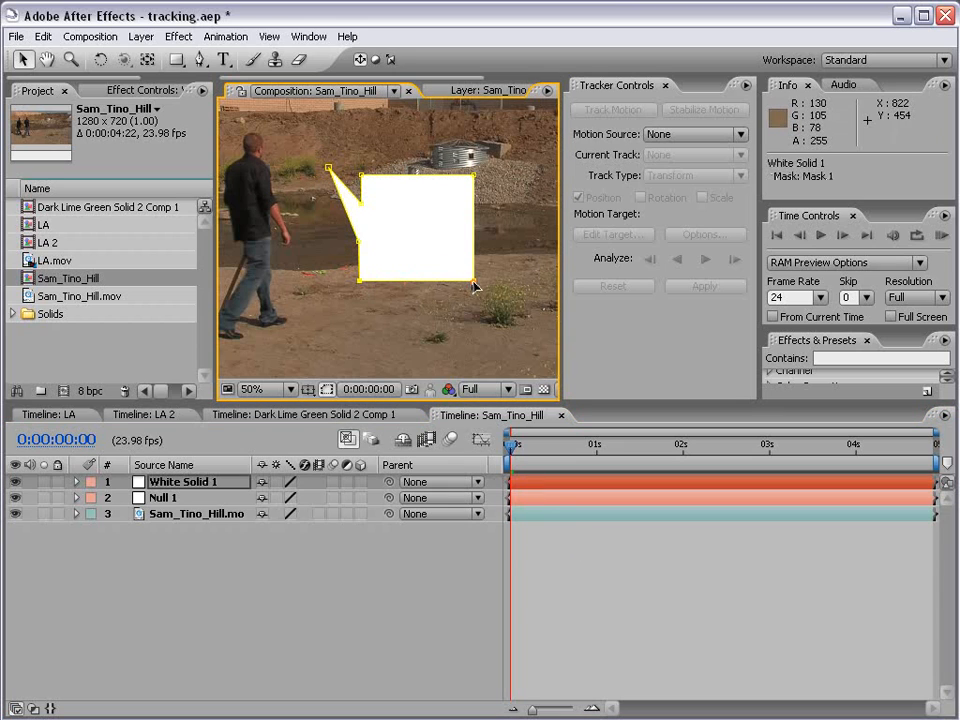
pyautogui.hotkey('shift', 'Up')
pyautogui.hotkey('shift', 'Up')
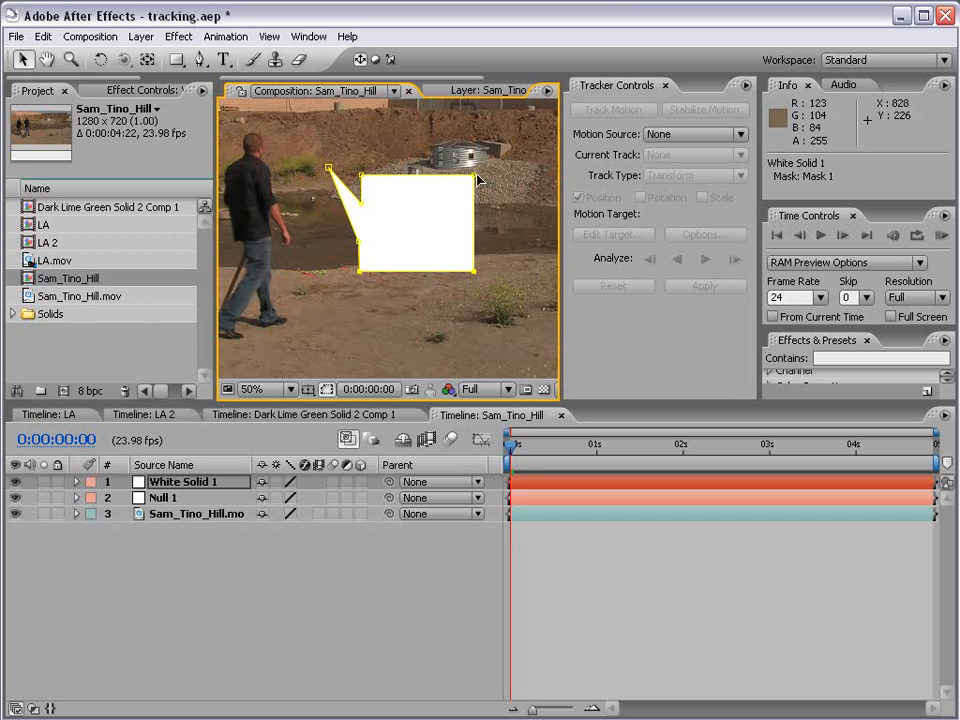
pyautogui.click(462, 202)
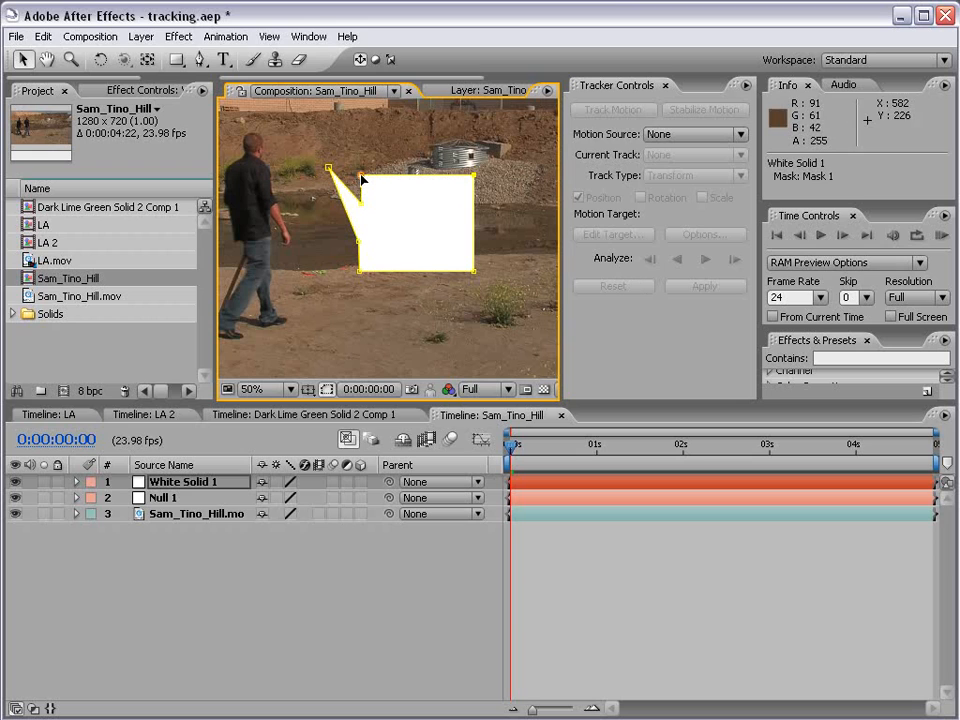
pyautogui.hotkey('shift', 'Down')
pyautogui.hotkey('shift', 'Down')
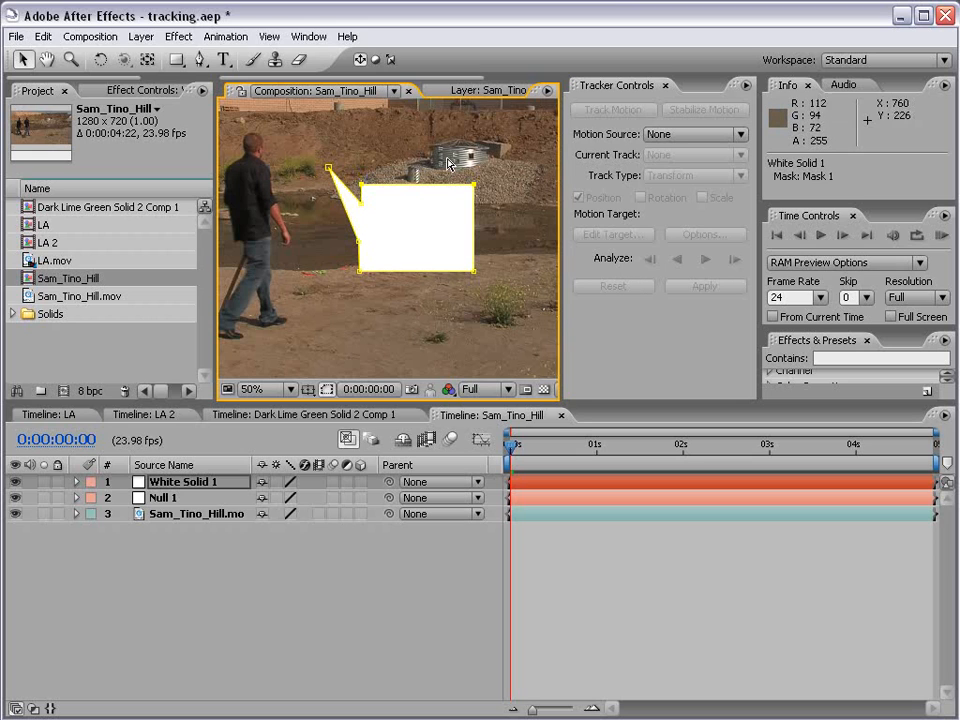
pyautogui.click(491, 287)
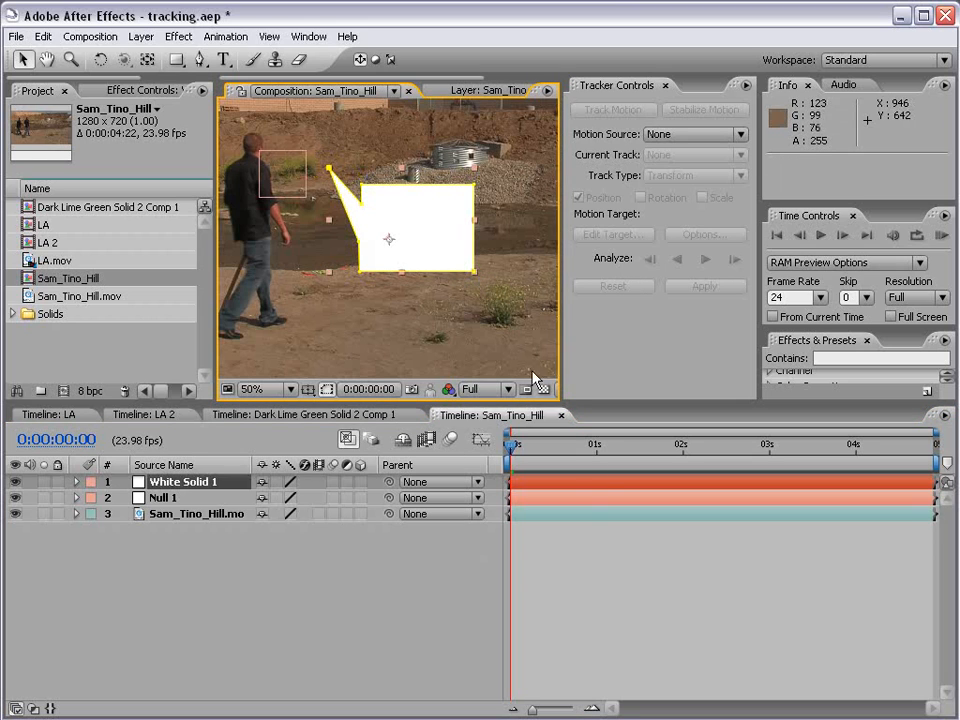
pyautogui.click(489, 253)
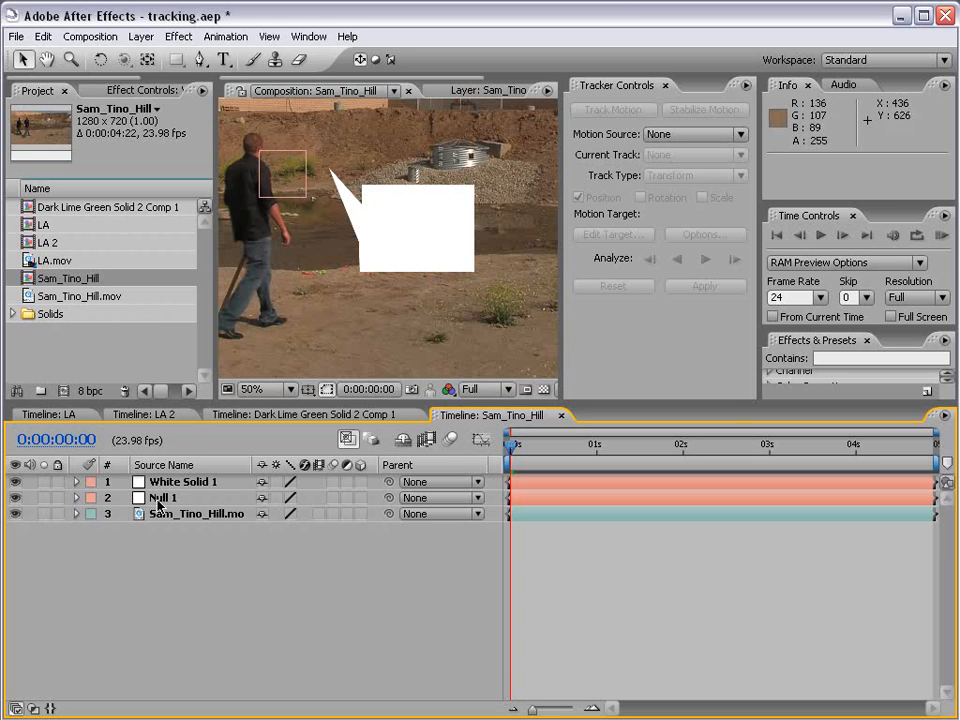
# Move the white speech-bubble layer left so its tail sits close to the right-hand man's head
pyautogui.click(190, 482)
pyautogui.moveTo(423, 232); pyautogui.dragTo(388, 228)
pyautogui.click(593, 604)
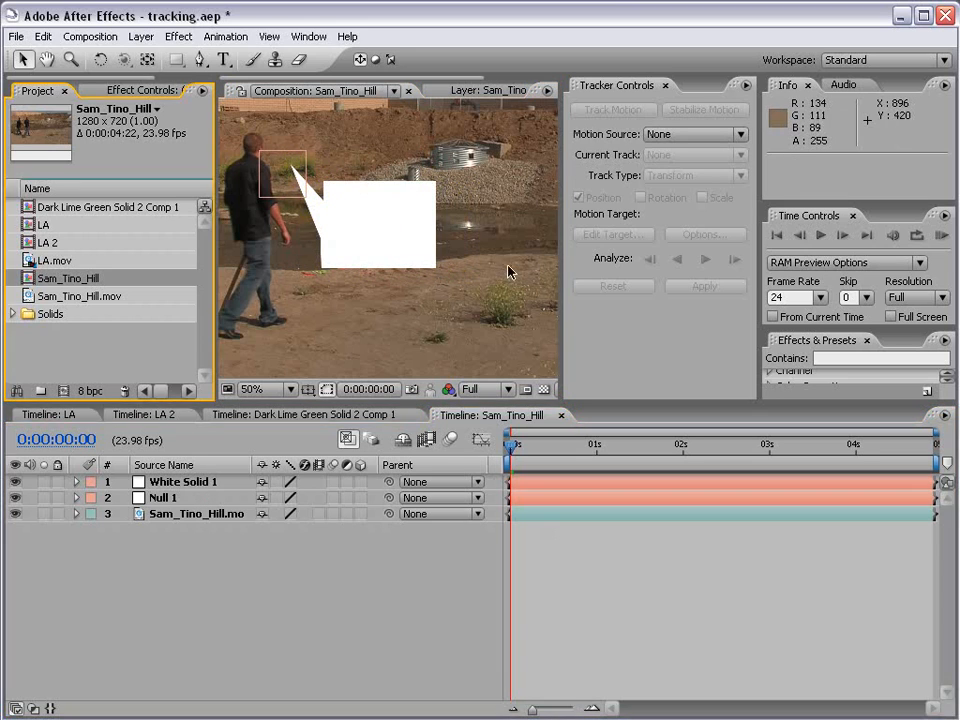
# Add the text "I'M LOST" and centre it on the white speech bubble
pyautogui.click(223, 61)
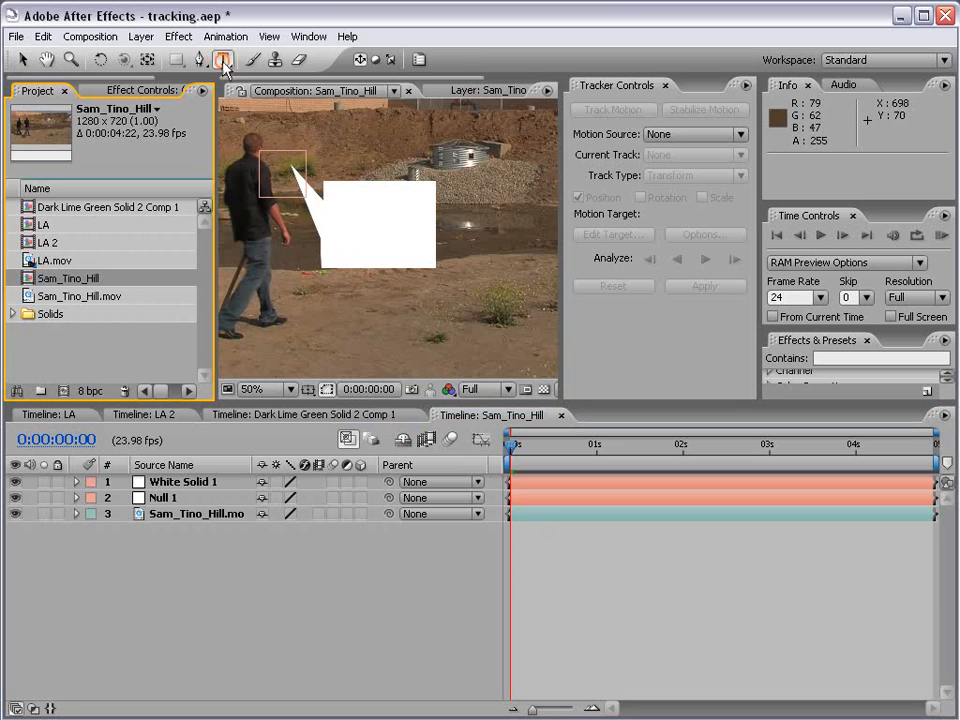
pyautogui.click(332, 200)
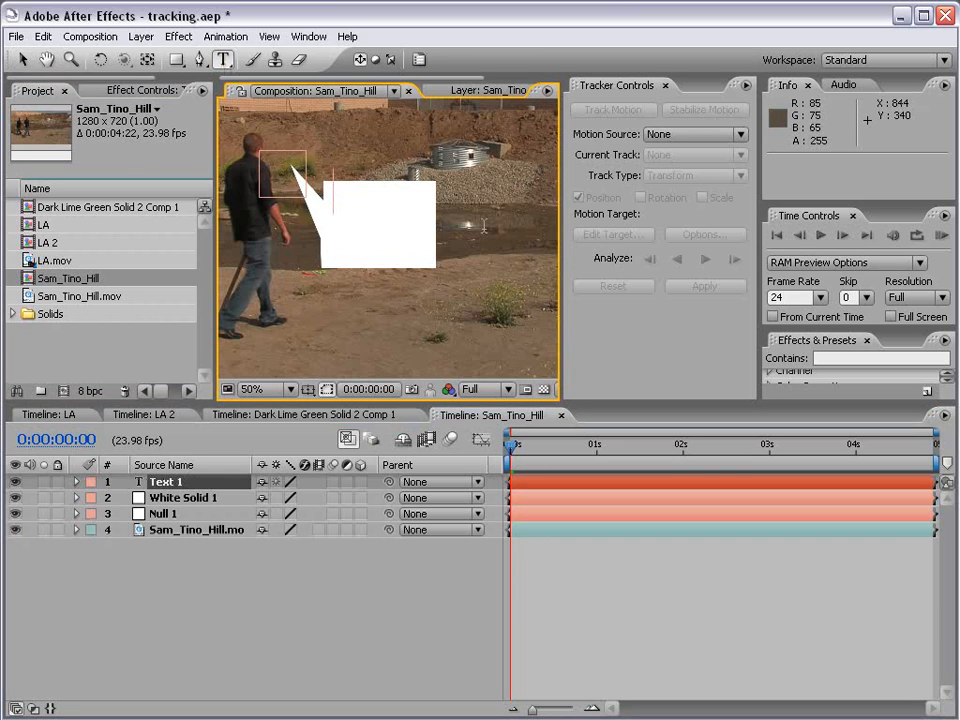
pyautogui.write("I'M LOST")
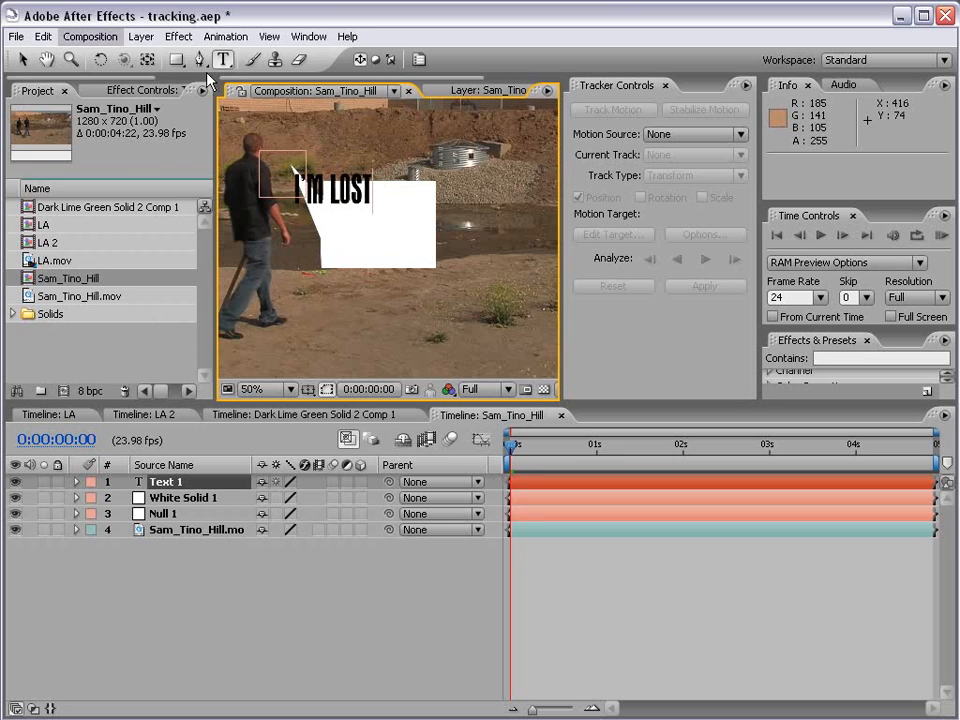
pyautogui.click(22, 59)
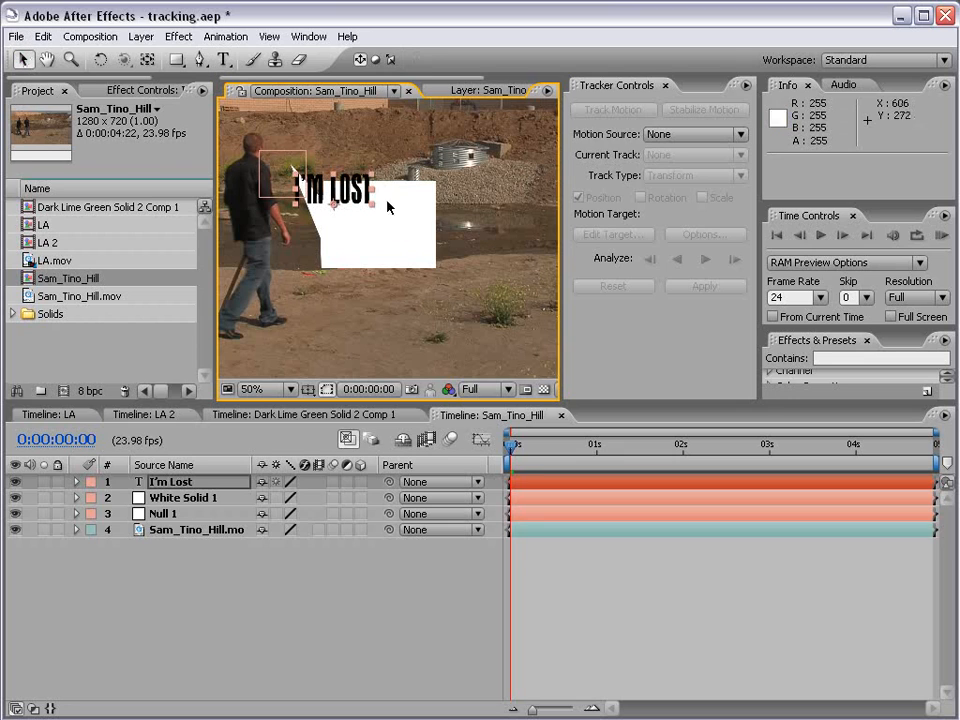
pyautogui.moveTo(352, 192); pyautogui.dragTo(402, 229)
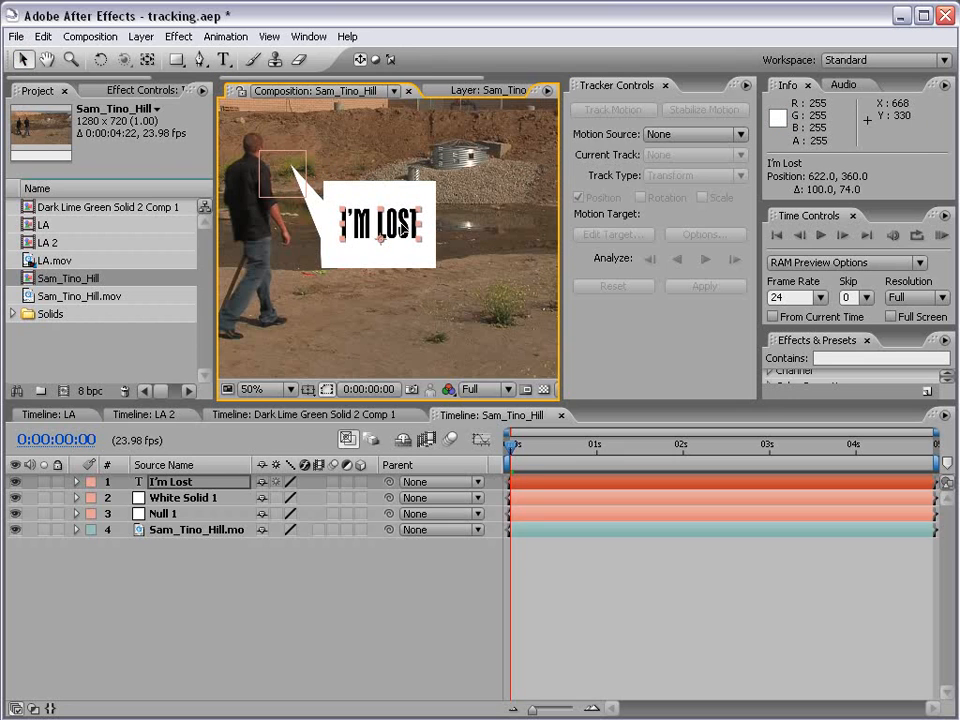
pyautogui.click(600, 585)
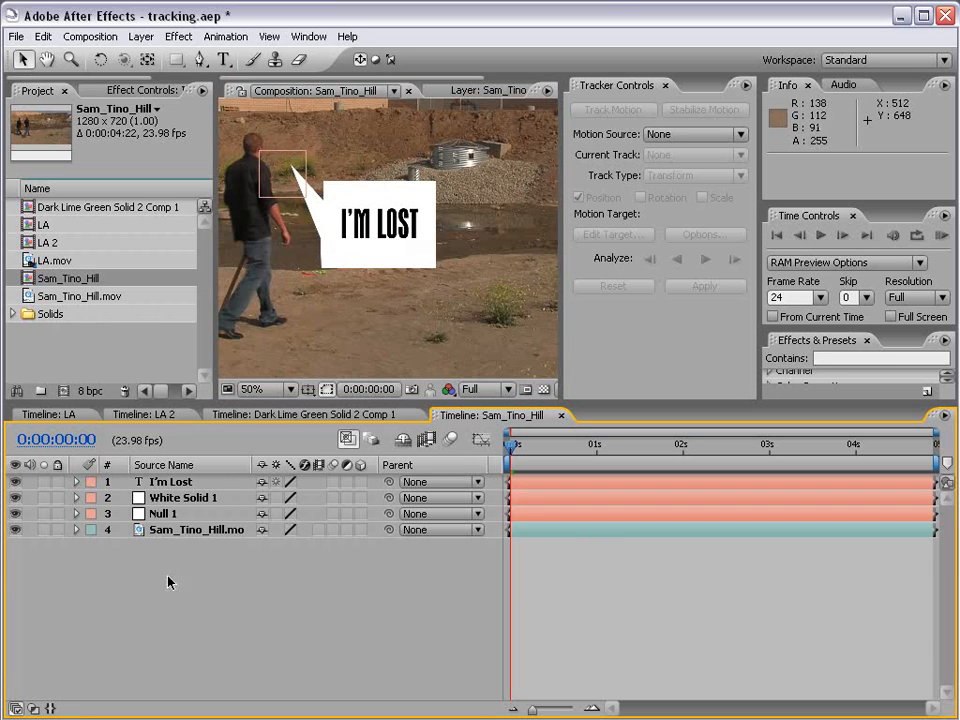
# Parent the text layer and White Solid 1 together to Null 1
pyautogui.click(158, 498)
pyautogui.keyDown('ctrl'); pyautogui.click(171, 482); pyautogui.keyUp('ctrl')
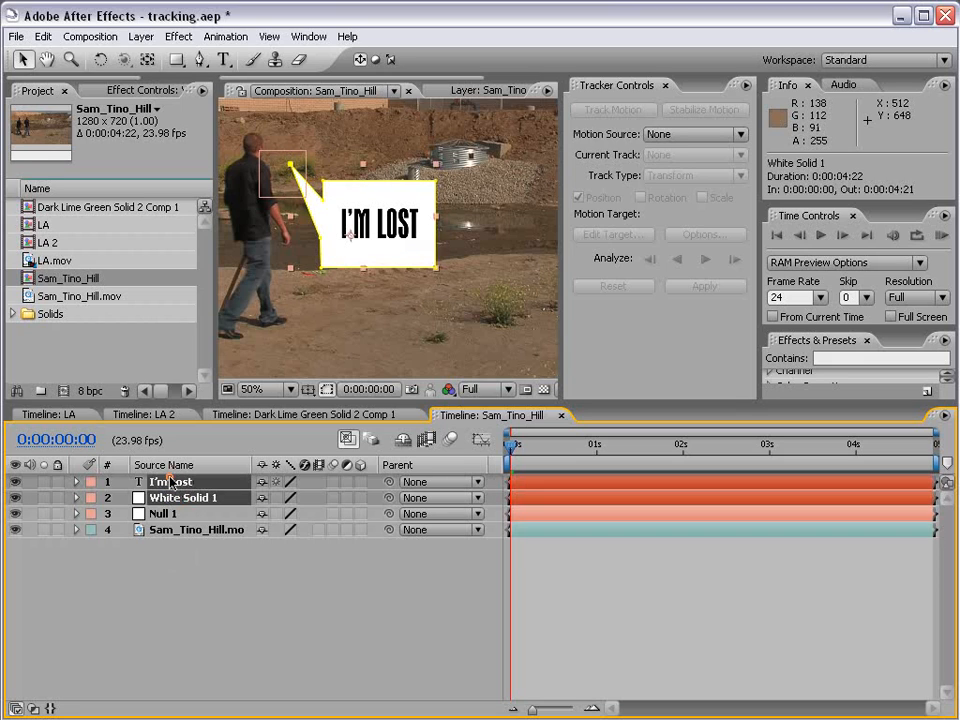
pyautogui.click(168, 500)
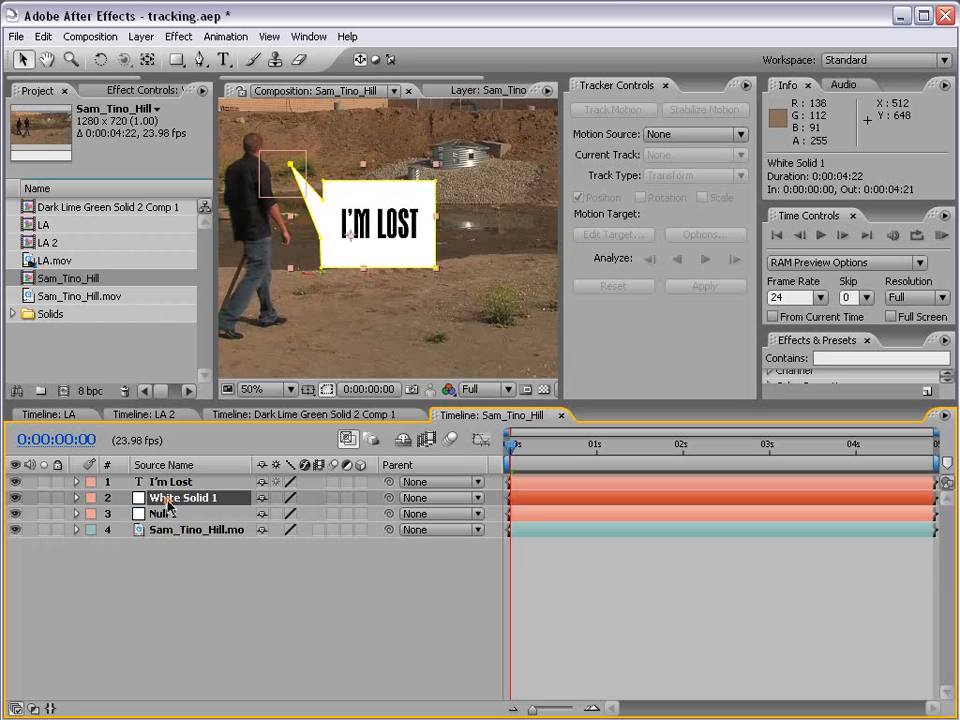
pyautogui.keyDown('ctrl'); pyautogui.click(172, 483); pyautogui.keyUp('ctrl')
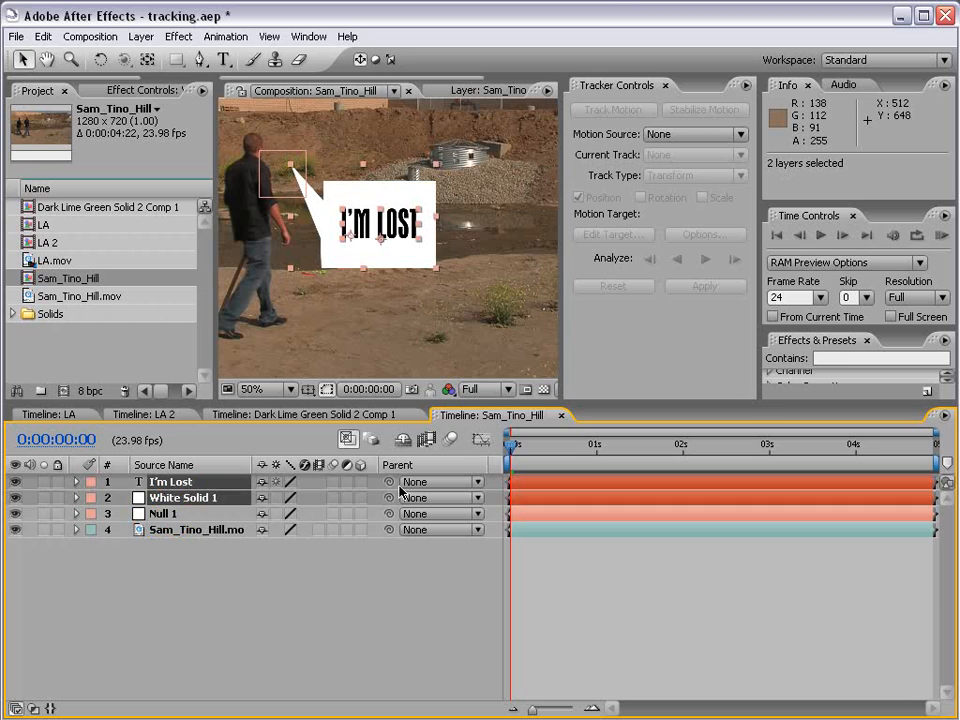
pyautogui.moveTo(297, 487); pyautogui.dragTo(180, 518)
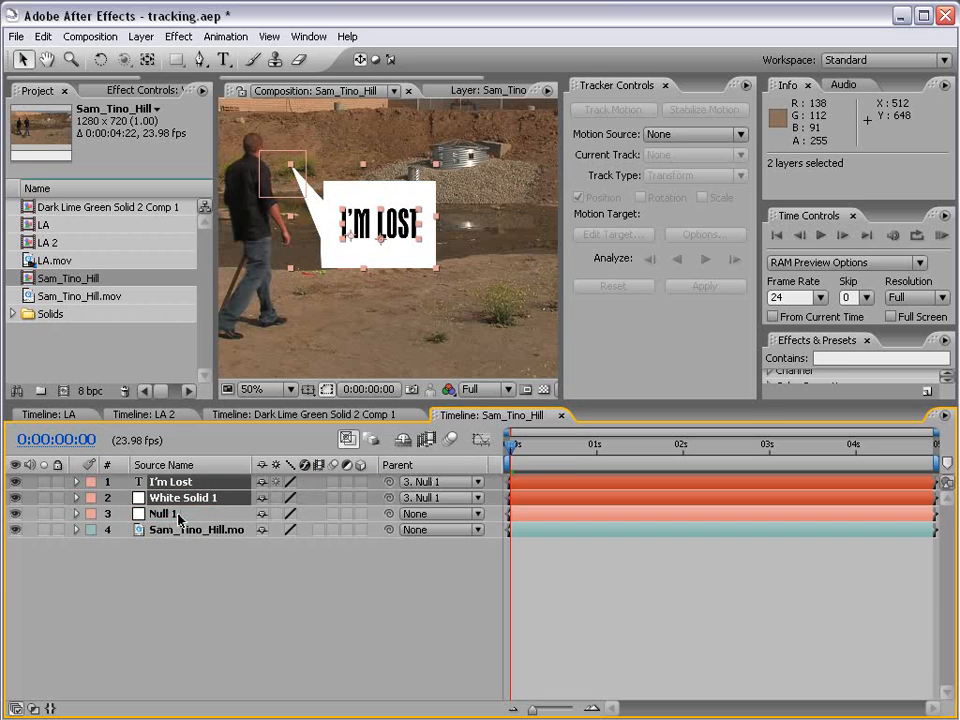
# Preview the composition enlarged to check that the bubble and text follow the walking man
pyautogui.scroll(-1, 311, 285)
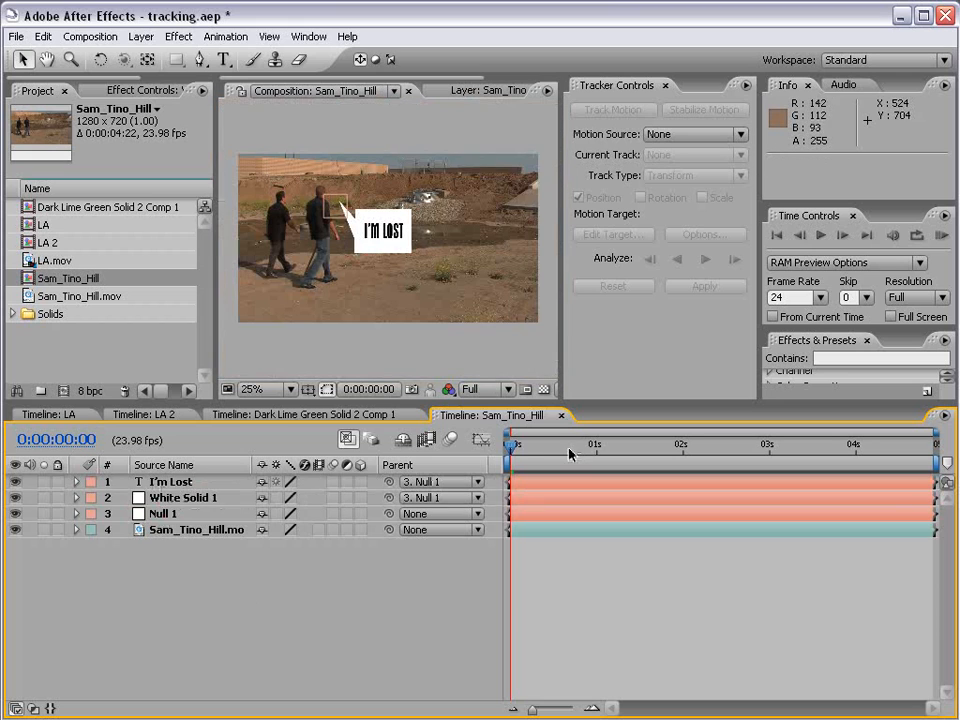
pyautogui.press('`')
pyautogui.scroll(1, 393, 313)
pyautogui.press('space')
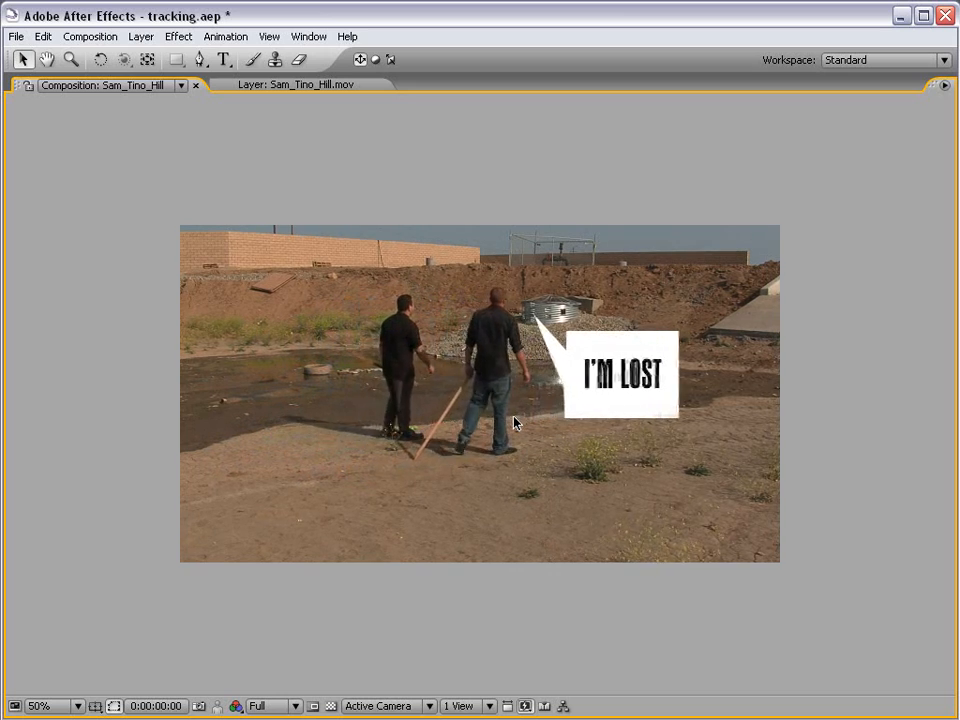
pyautogui.press('`')
pyautogui.scroll(-2, 472, 349)
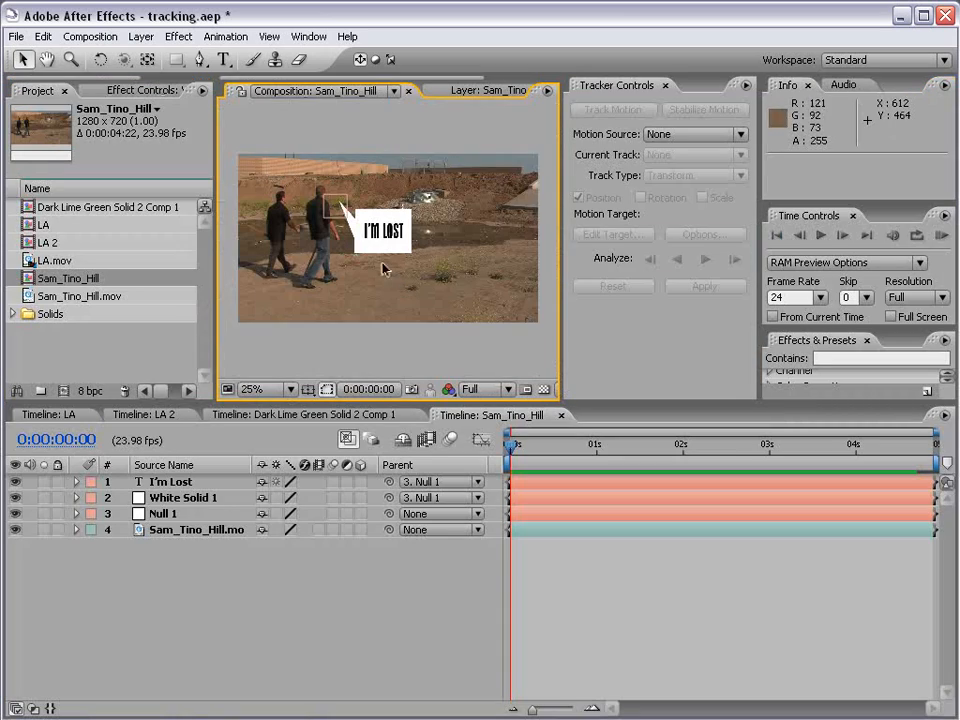
# Hide the Null 1 layer in the composition
pyautogui.click(165, 513)
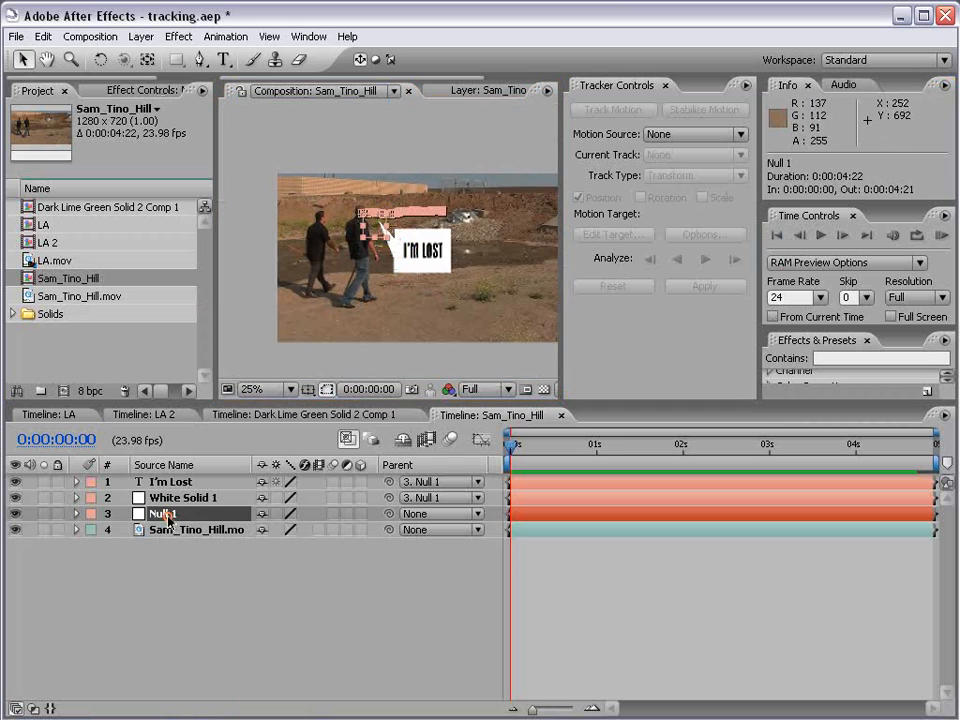
pyautogui.scroll(2, 370, 225)
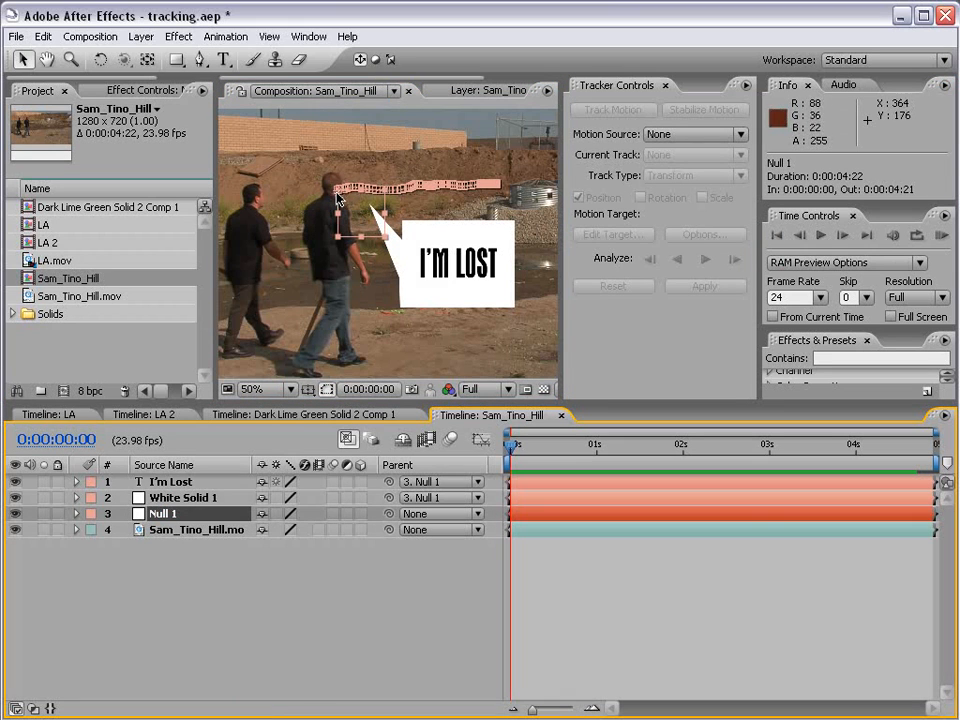
pyautogui.click(251, 604)
pyautogui.click(160, 515)
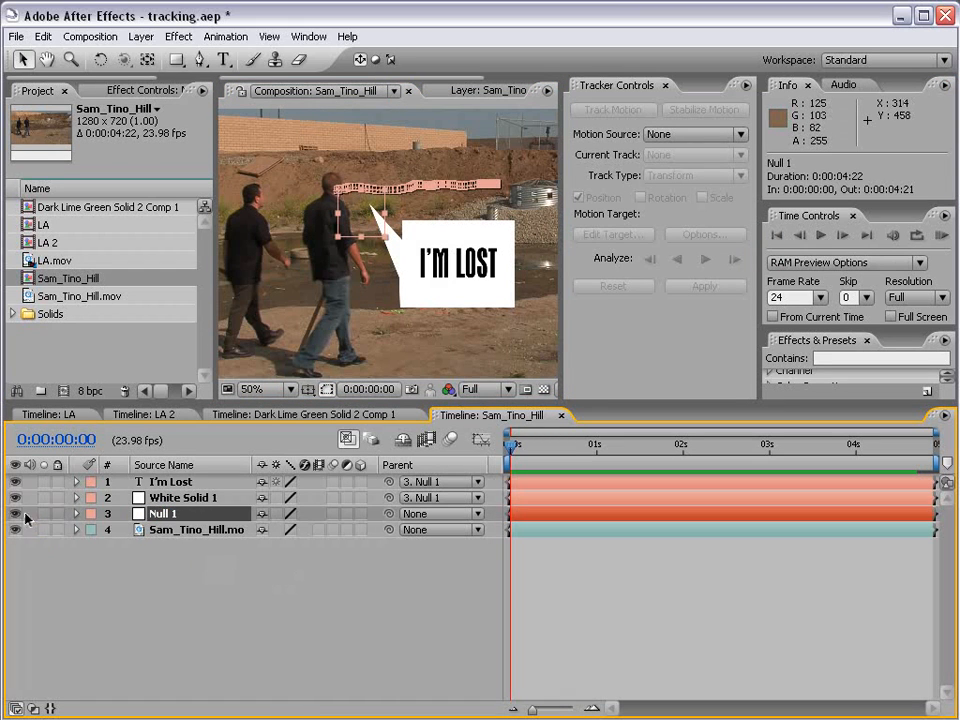
pyautogui.click(20, 515)
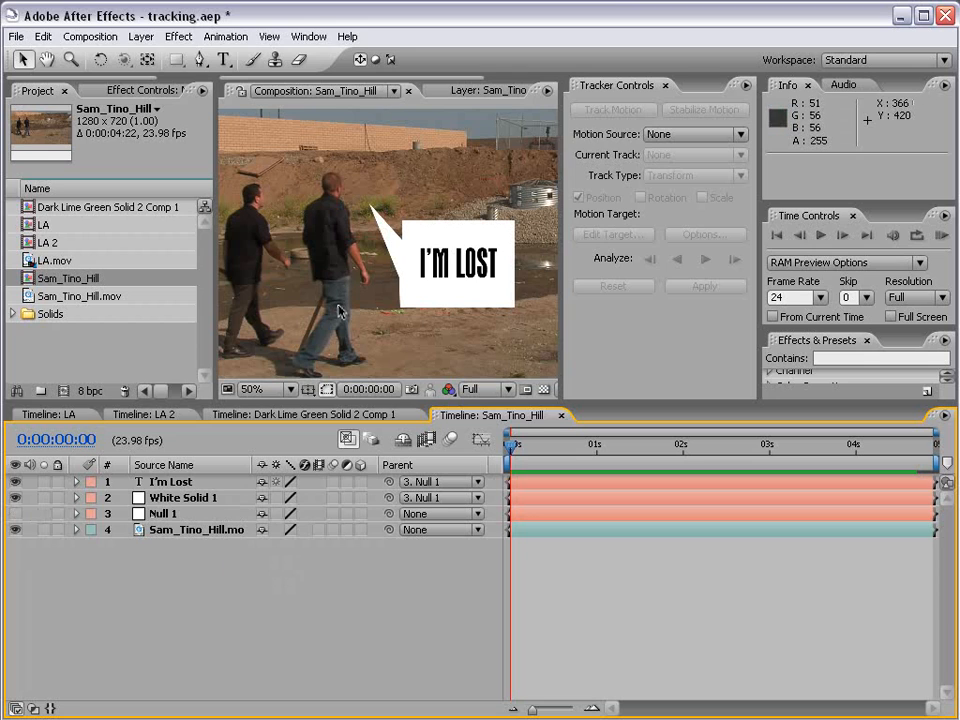
# Move the speech bubble and its text together about 16 pixels left and 28 pixels up
pyautogui.click(163, 507)
pyautogui.keyDown('shift'); pyautogui.click(170, 481); pyautogui.keyUp('shift')
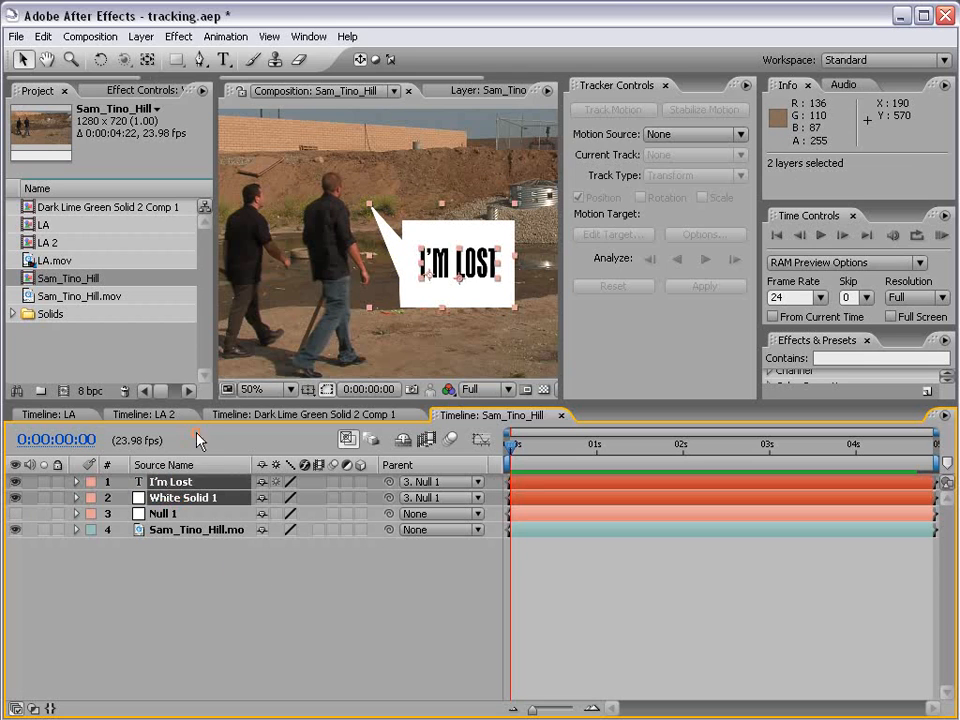
pyautogui.moveTo(433, 296); pyautogui.dragTo(425, 285)
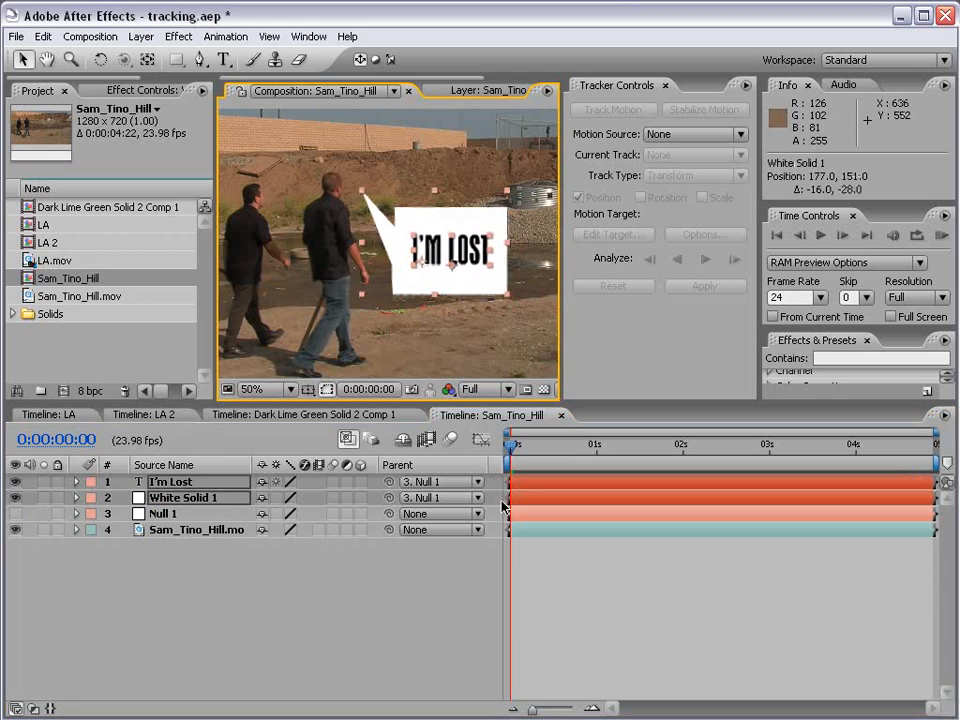
# Reshape the bubble's tail to point down toward the man's head, and raise the bubble and text together by about 188 pixels
pyautogui.click(178, 498)
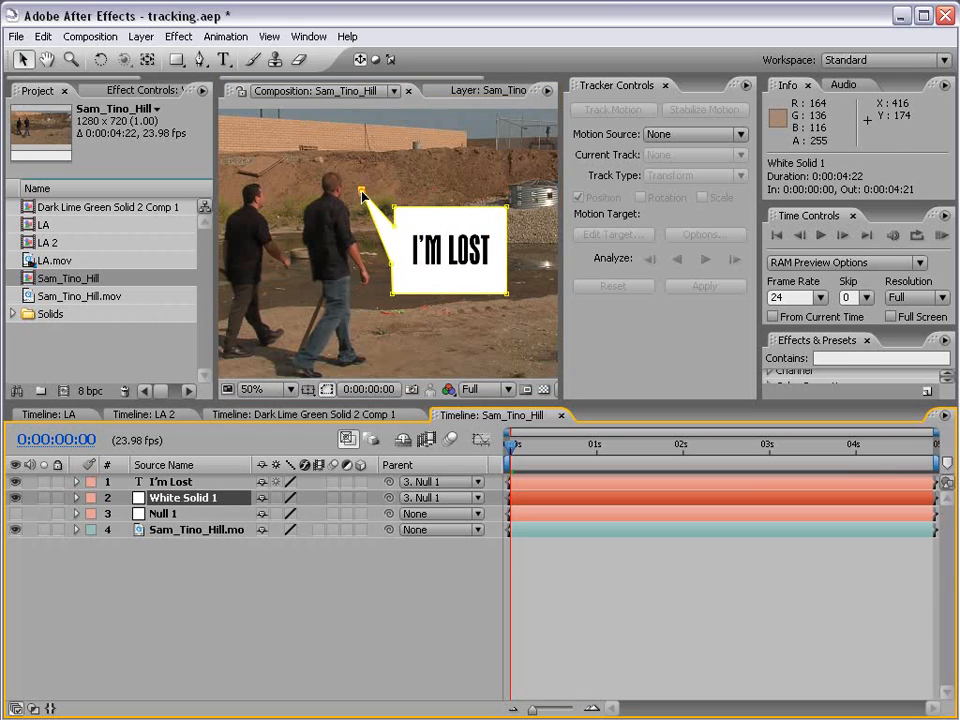
pyautogui.moveTo(362, 190); pyautogui.dragTo(401, 199)
pyautogui.keyDown('shift'); pyautogui.click(170, 481); pyautogui.keyUp('shift')
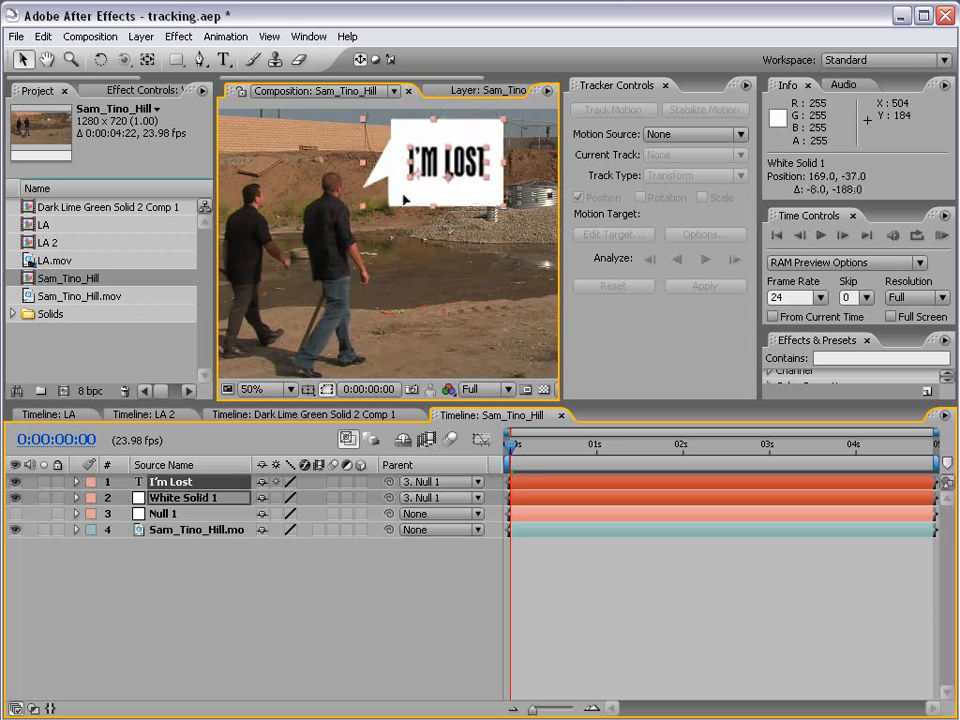
# Scrub the composition to 0:00:03:13 to check how the speech bubble follows the man's head
pyautogui.scroll(-1, 416, 321)
pyautogui.moveTo(512, 446); pyautogui.dragTo(817, 447)
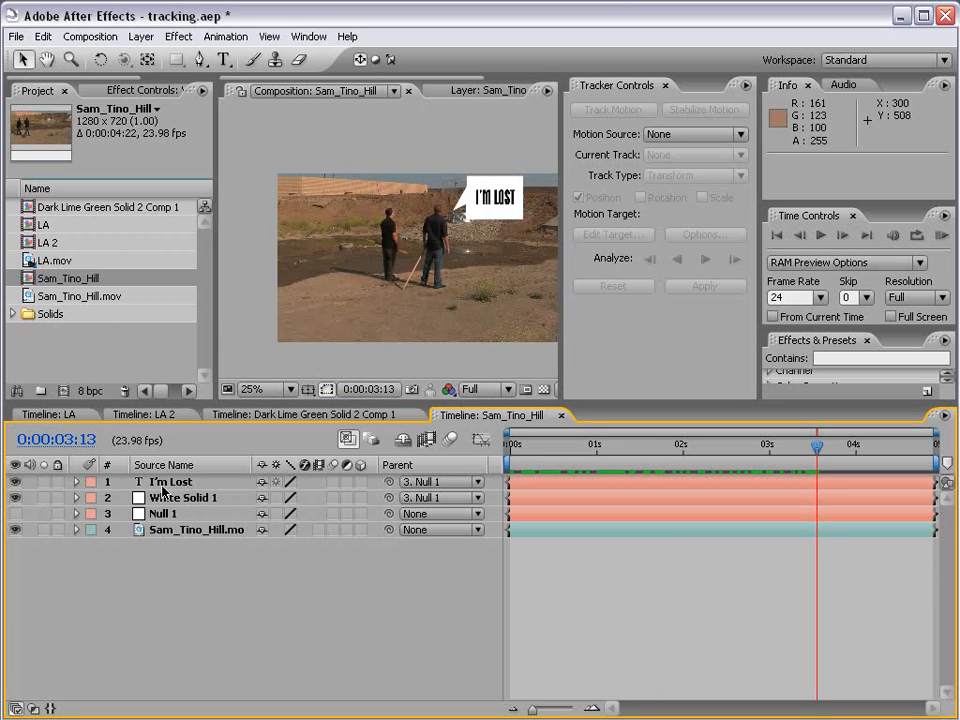
pyautogui.press('.')
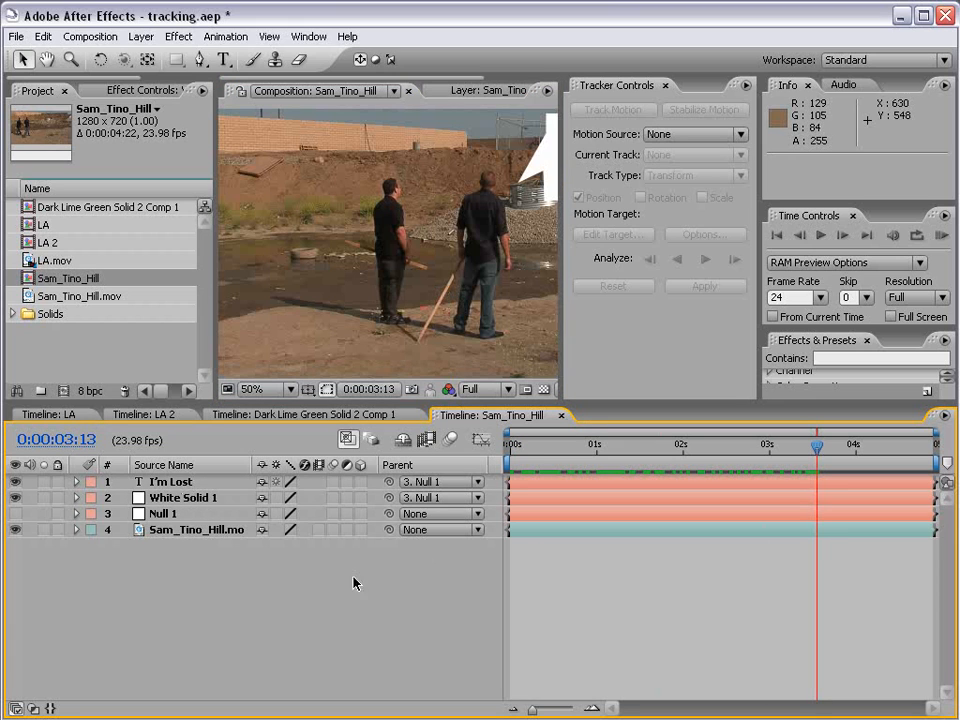
# Add a Drop Shadow effect to the White Solid 1 speech bubble with a distance of 14 and a softness of 21
pyautogui.click(175, 503)
pyautogui.press('h')
pyautogui.moveTo(453, 125); pyautogui.dragTo(278, 170)
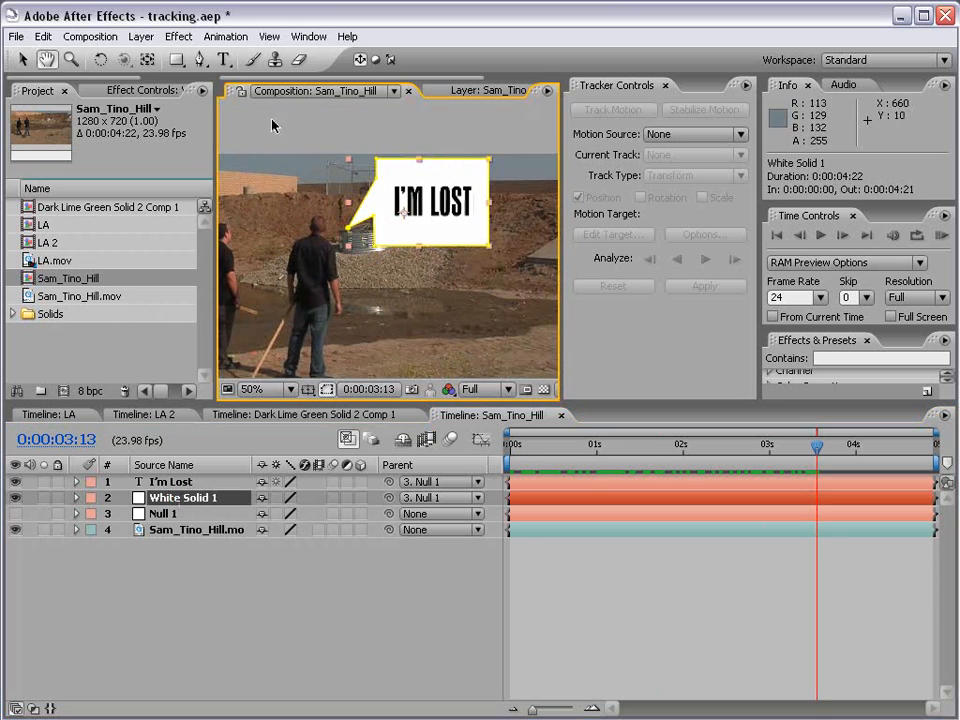
pyautogui.click(326, 389)
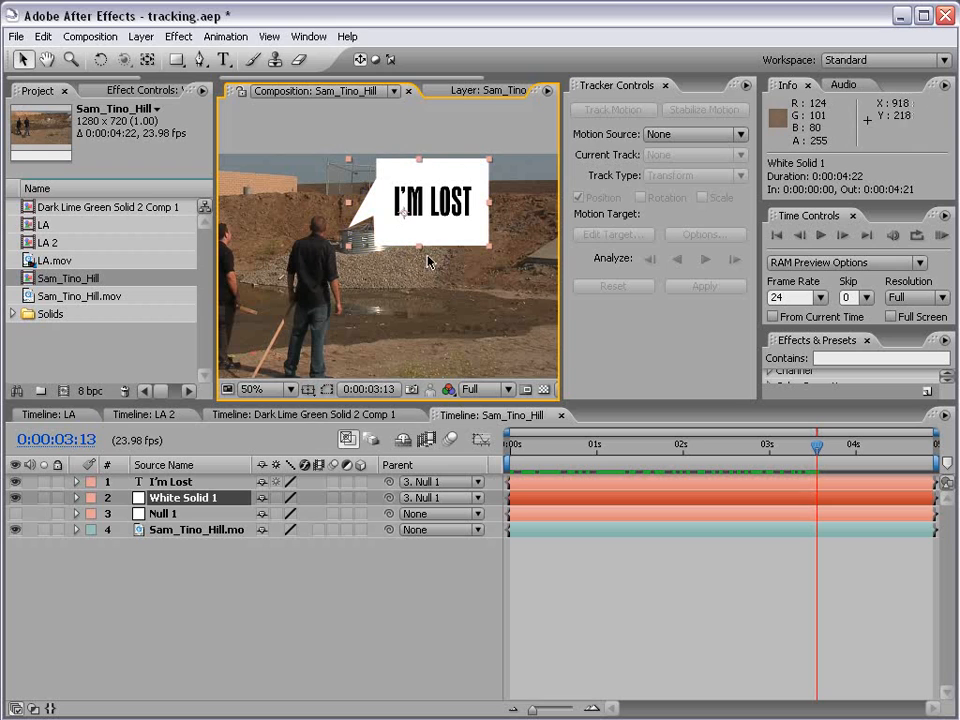
pyautogui.click(222, 59)
pyautogui.click(178, 36)
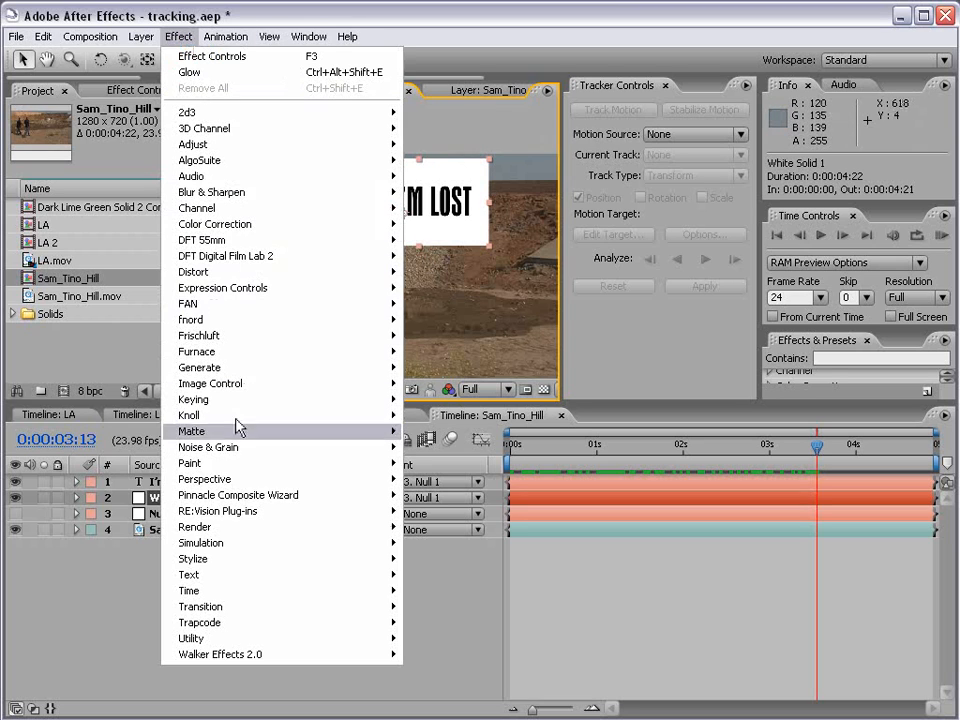
pyautogui.moveTo(214, 481)
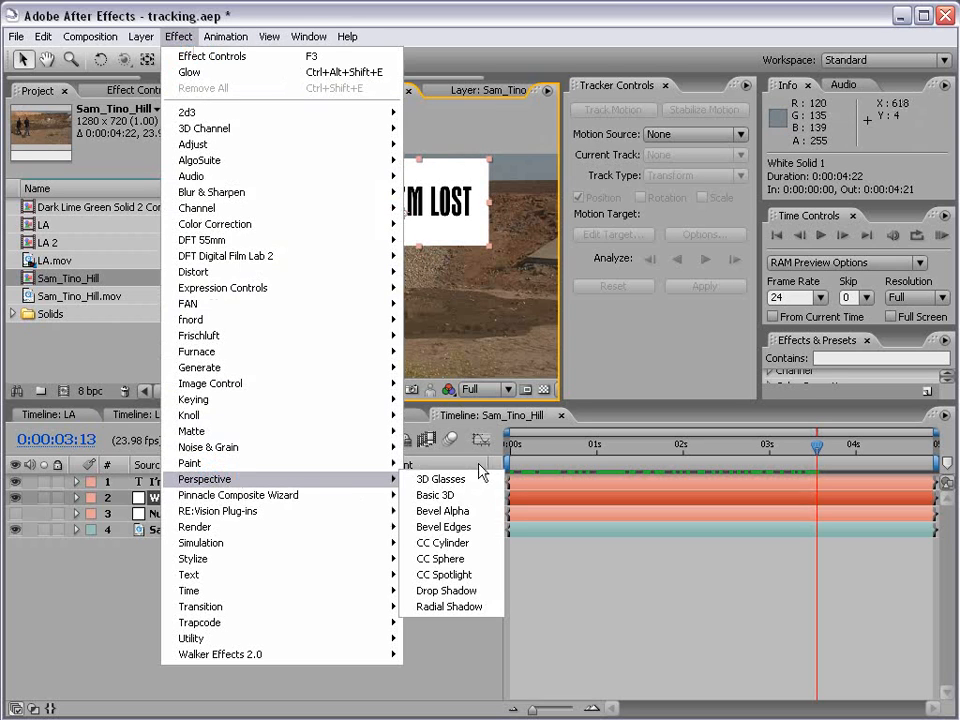
pyautogui.click(467, 592)
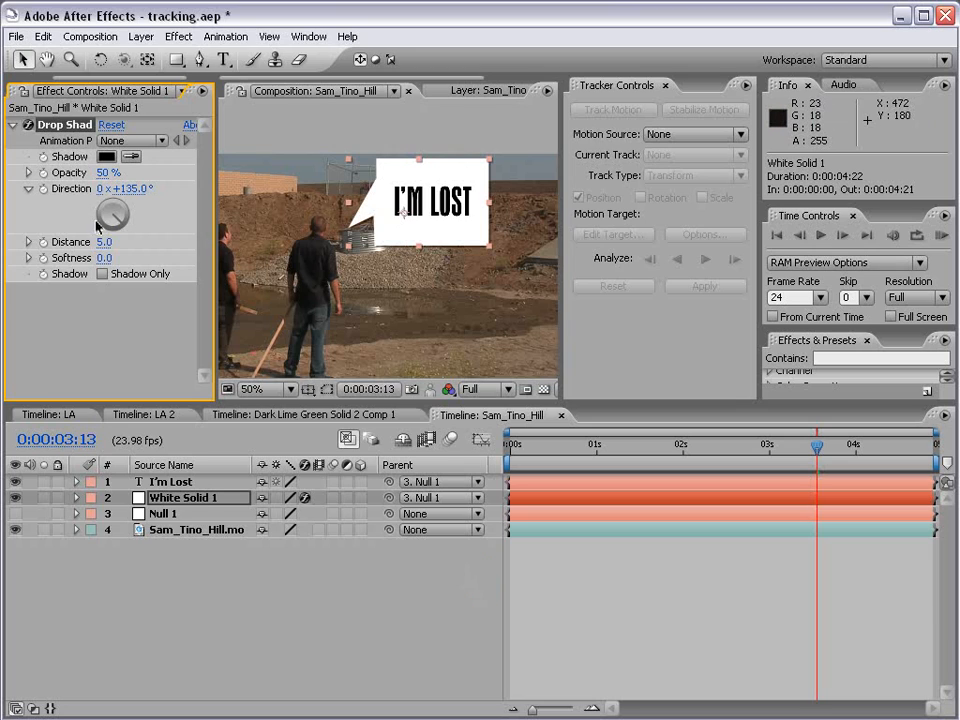
pyautogui.moveTo(99, 241); pyautogui.dragTo(128, 257)
pyautogui.click(450, 580)
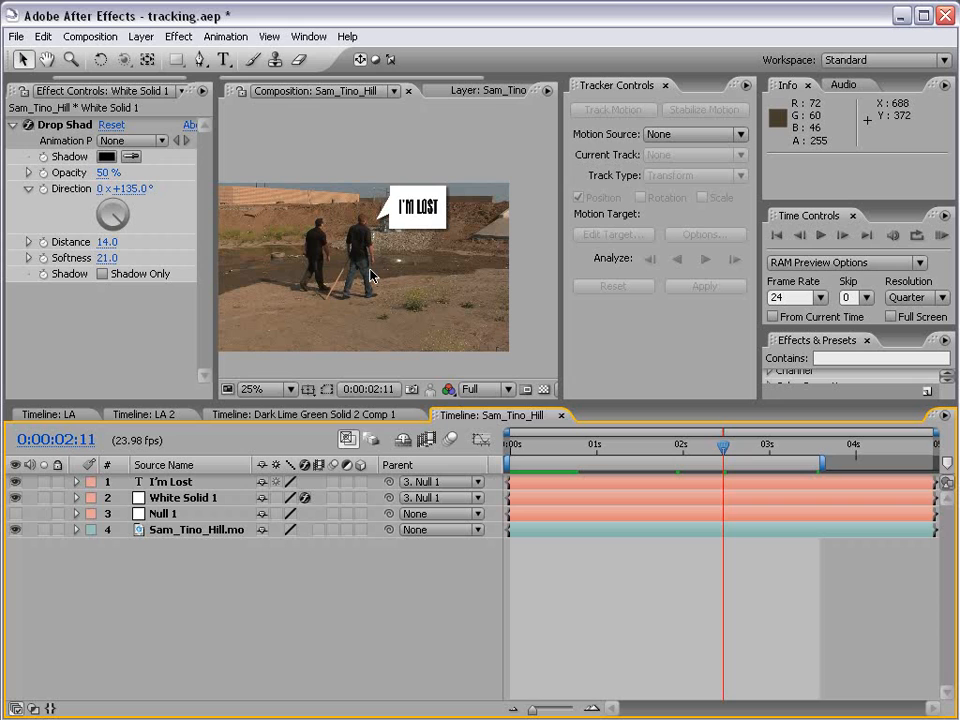
# Create a new black solid layer, 1280 by 720 pixels, using color 000000
pyautogui.press('h')
pyautogui.moveTo(331, 286); pyautogui.dragTo(357, 270)
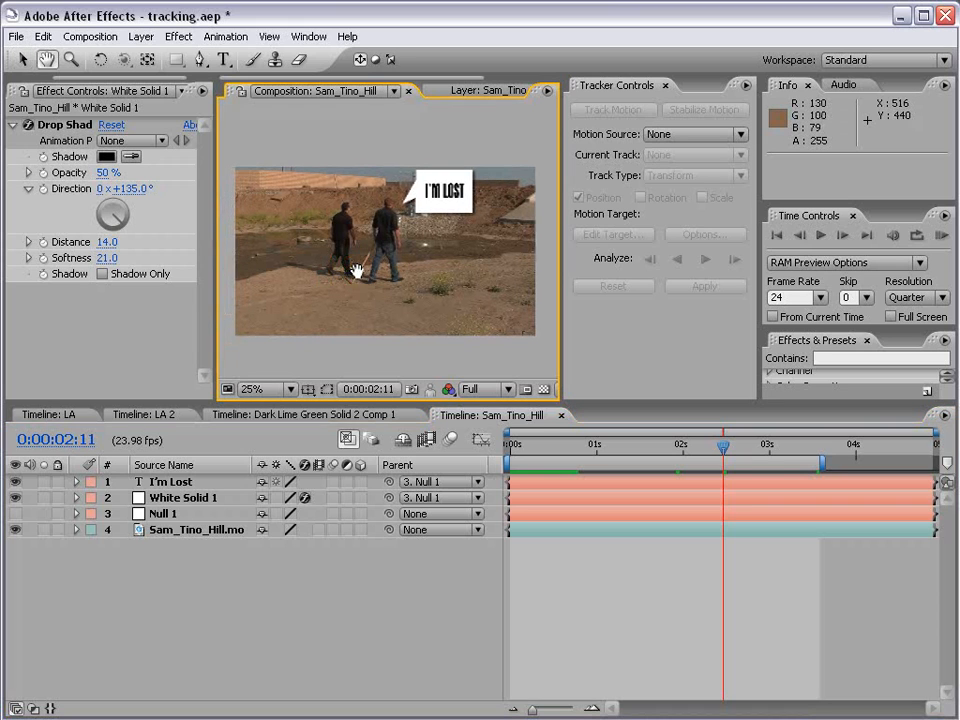
pyautogui.click(141, 36)
pyautogui.moveTo(161, 56)
pyautogui.click(403, 71)
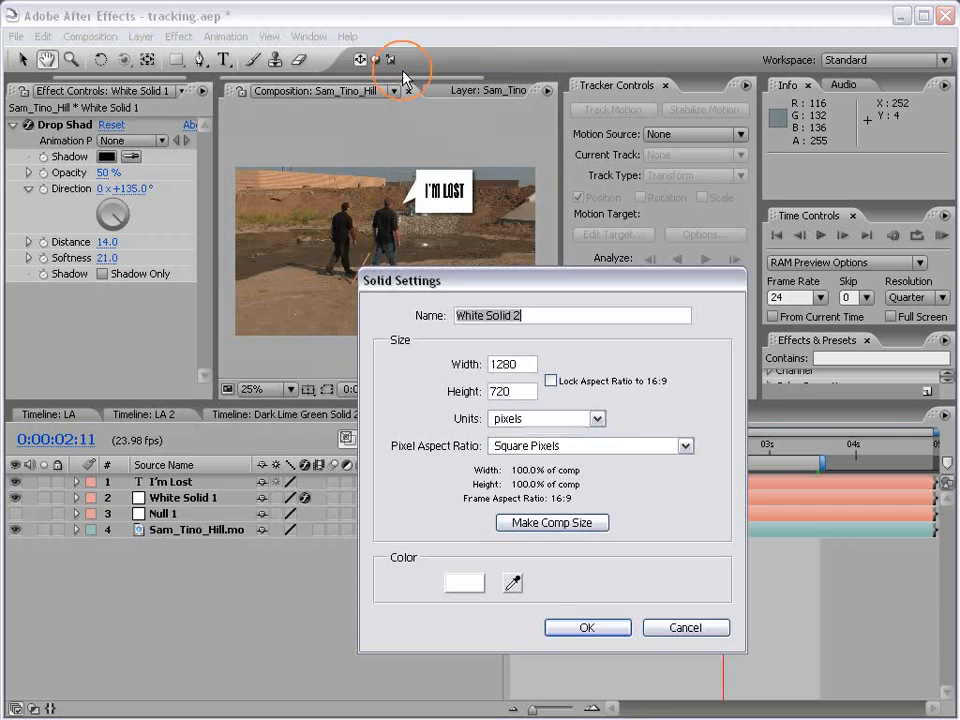
pyautogui.click(464, 582)
pyautogui.moveTo(469, 579); pyautogui.dragTo(508, 620)
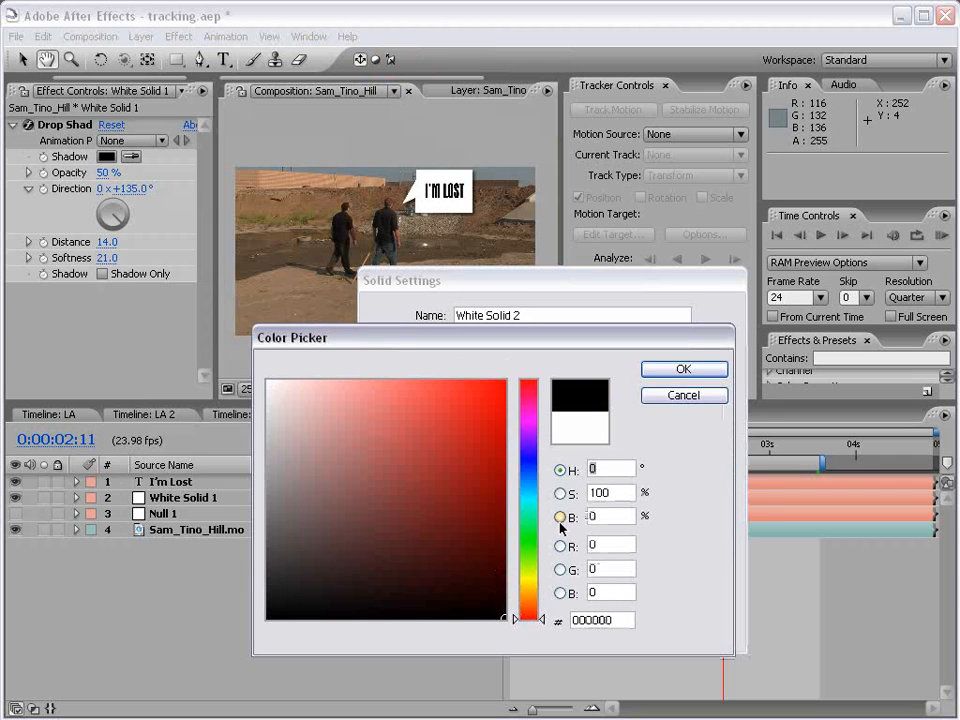
pyautogui.click(680, 369)
pyautogui.click(584, 626)
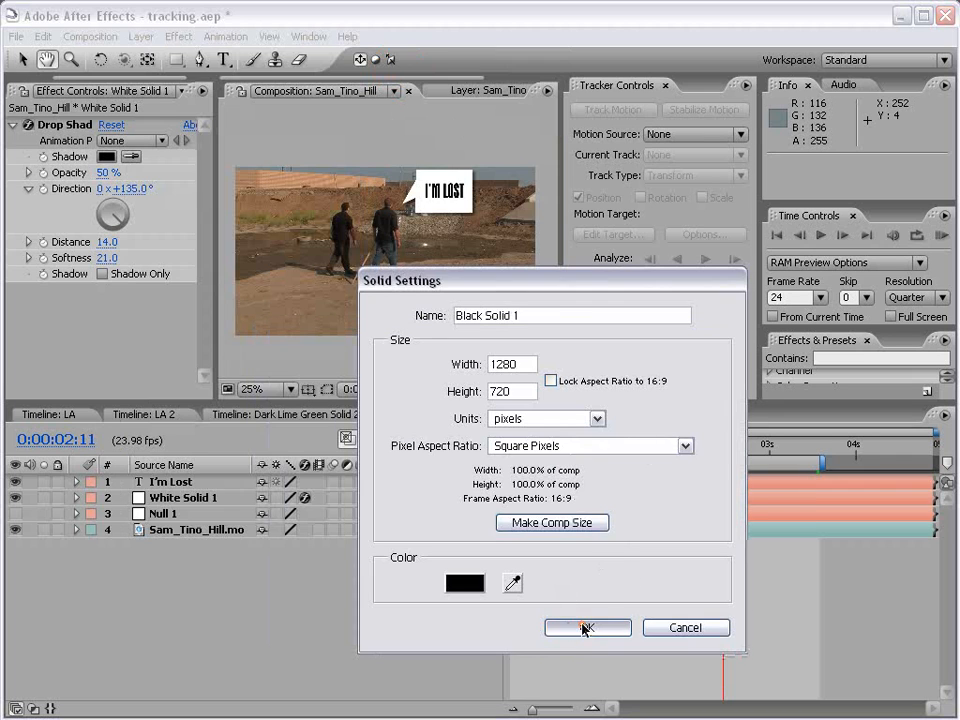
# Apply the Lens Flare effect to the black solid and move its flare center to about 988, 484
pyautogui.click(179, 37)
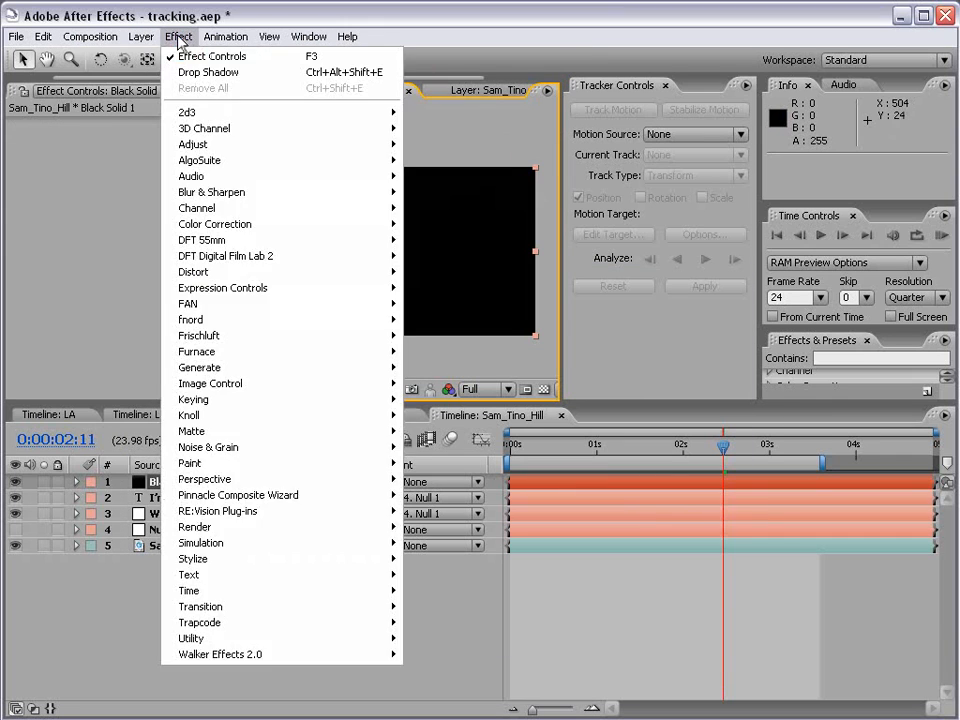
pyautogui.moveTo(336, 370)
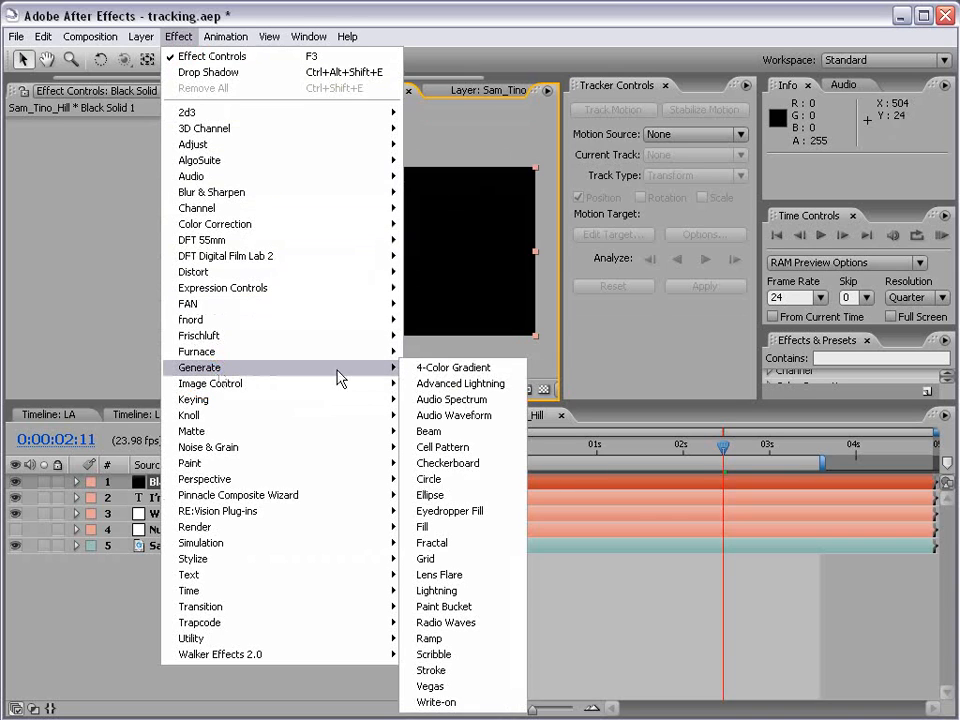
pyautogui.click(482, 585)
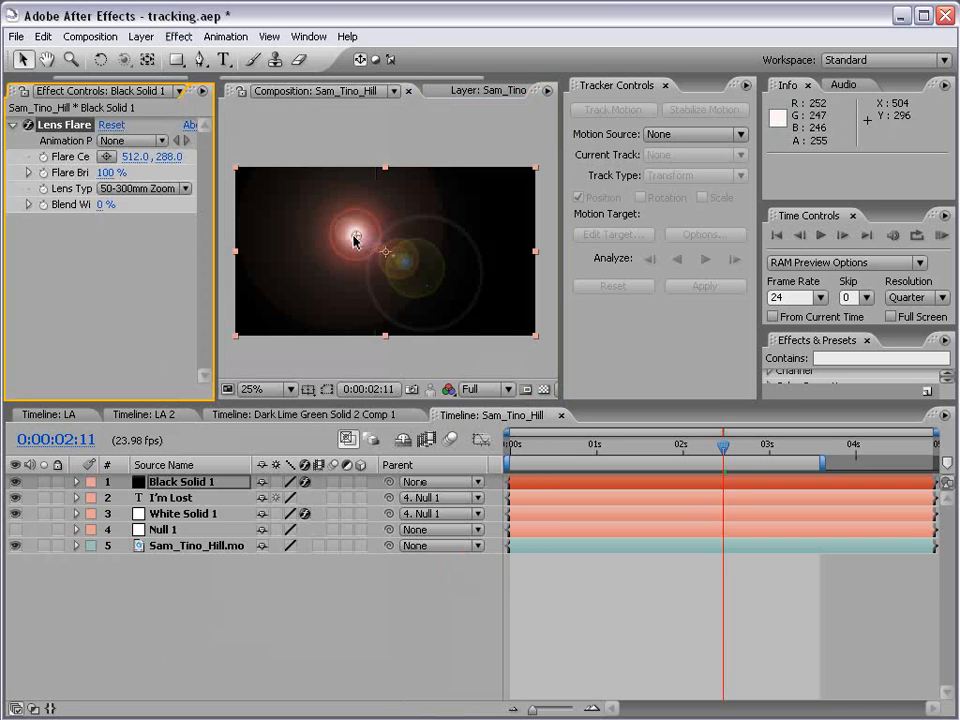
pyautogui.moveTo(355, 240); pyautogui.dragTo(468, 281)
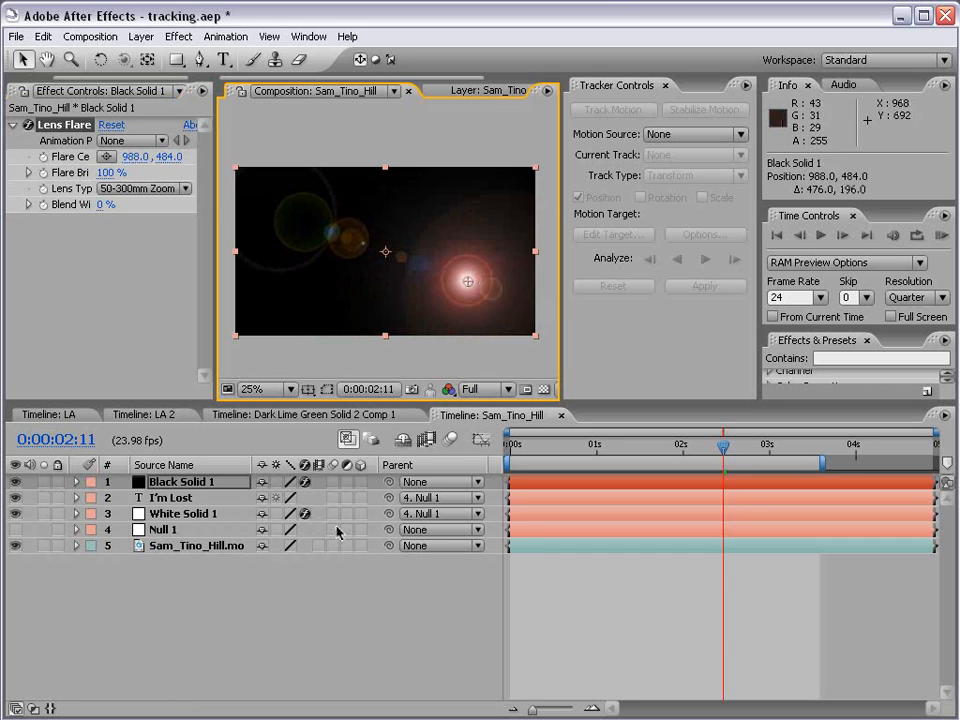
# Set the black solid's blending mode to Screen and move the flare center to the man's head at about 676, 172
pyautogui.press('F4')
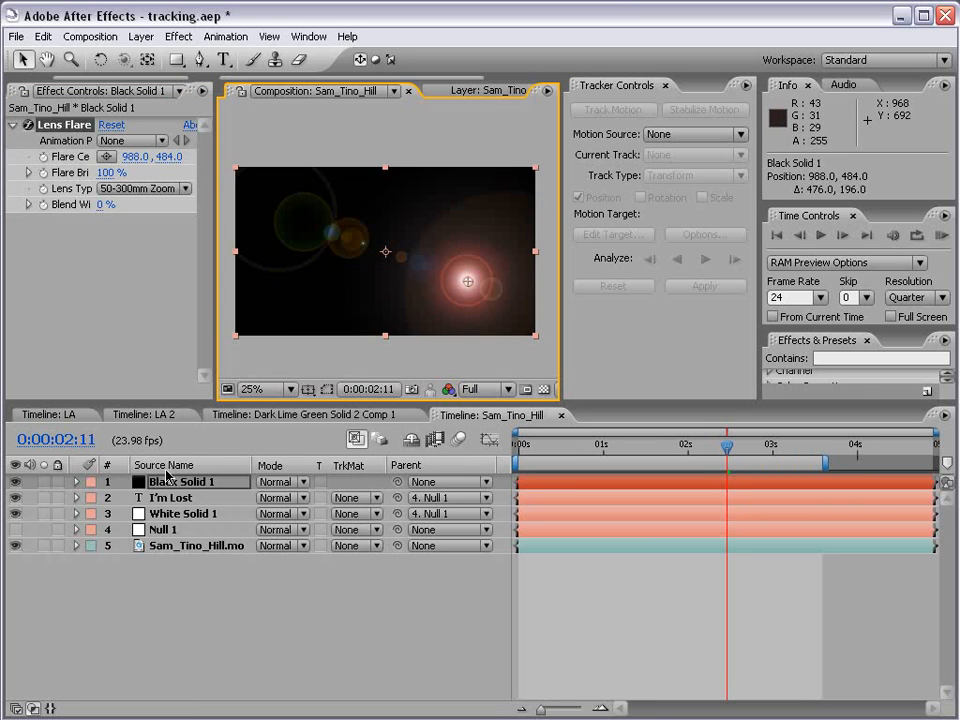
pyautogui.click(277, 482)
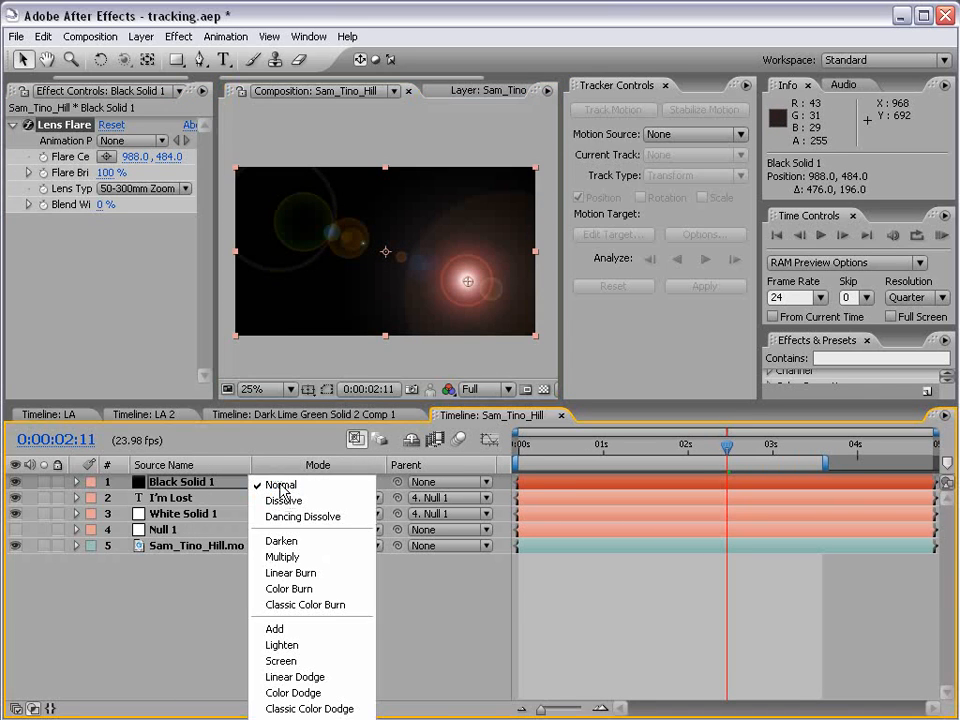
pyautogui.click(284, 661)
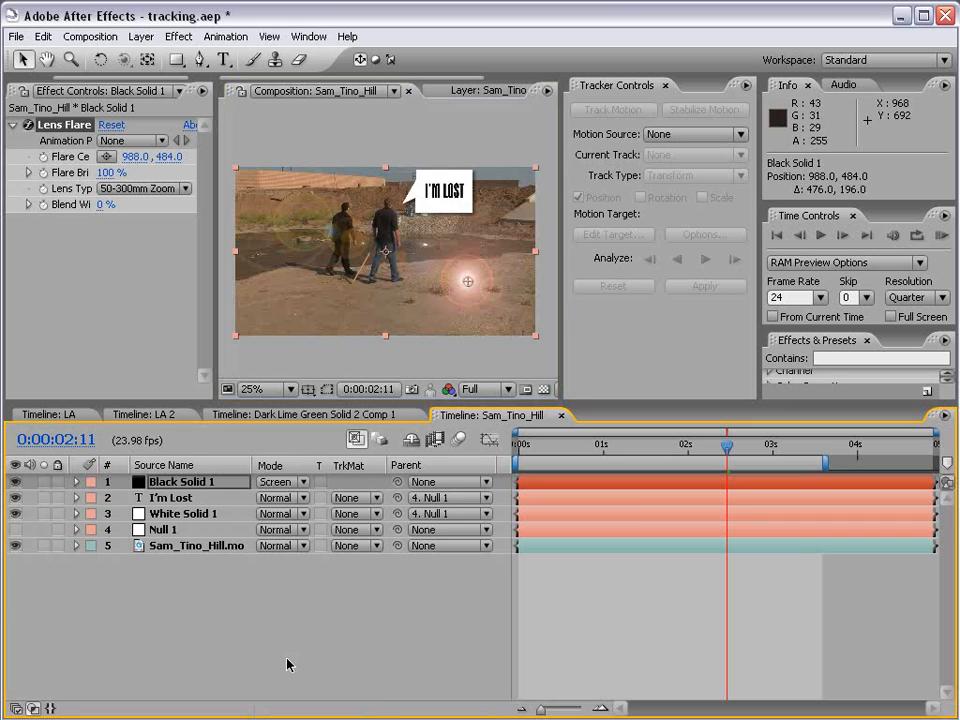
pyautogui.moveTo(467, 281); pyautogui.dragTo(391, 211)
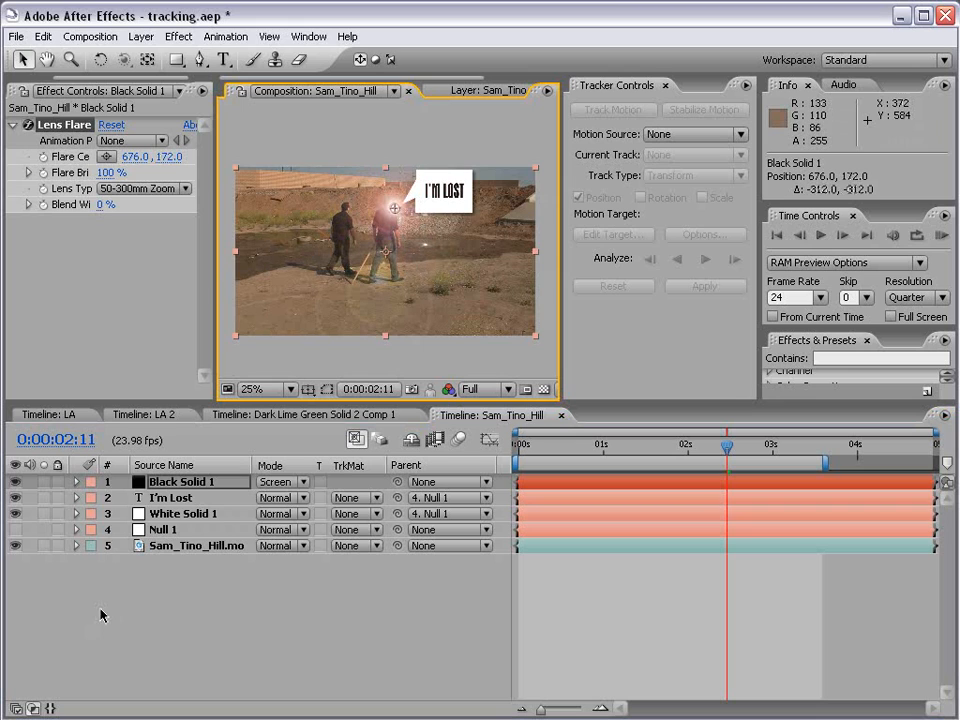
# Hide the I'm Lost text layer and the White Solid 1 bubble layer
pyautogui.click(107, 513)
pyautogui.click(80, 499)
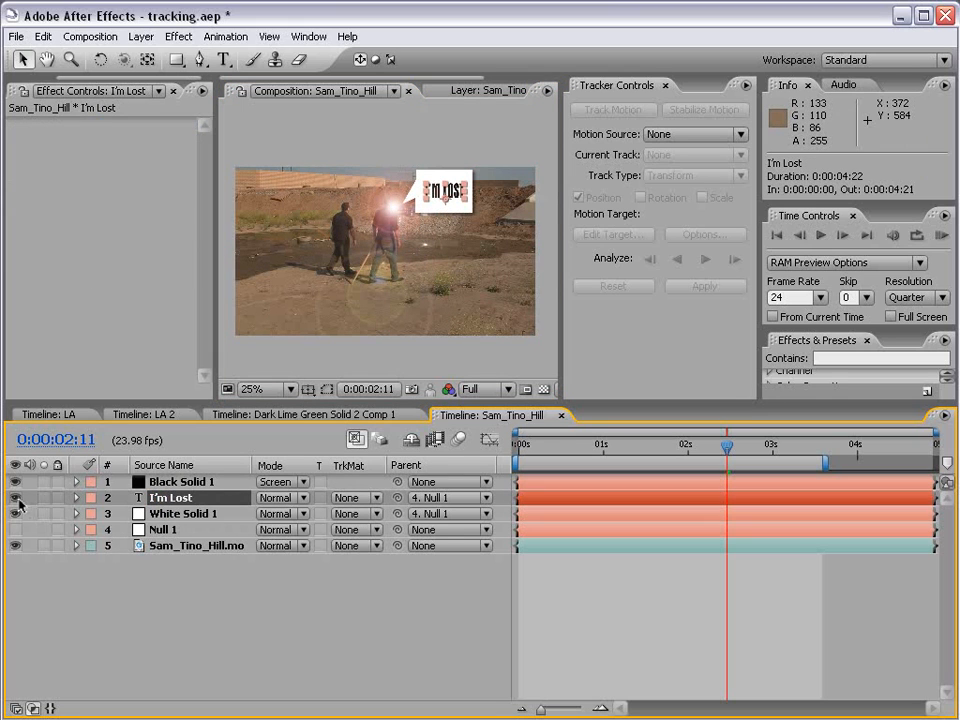
pyautogui.moveTo(16, 498); pyautogui.dragTo(17, 513)
pyautogui.scroll(1, 411, 240)
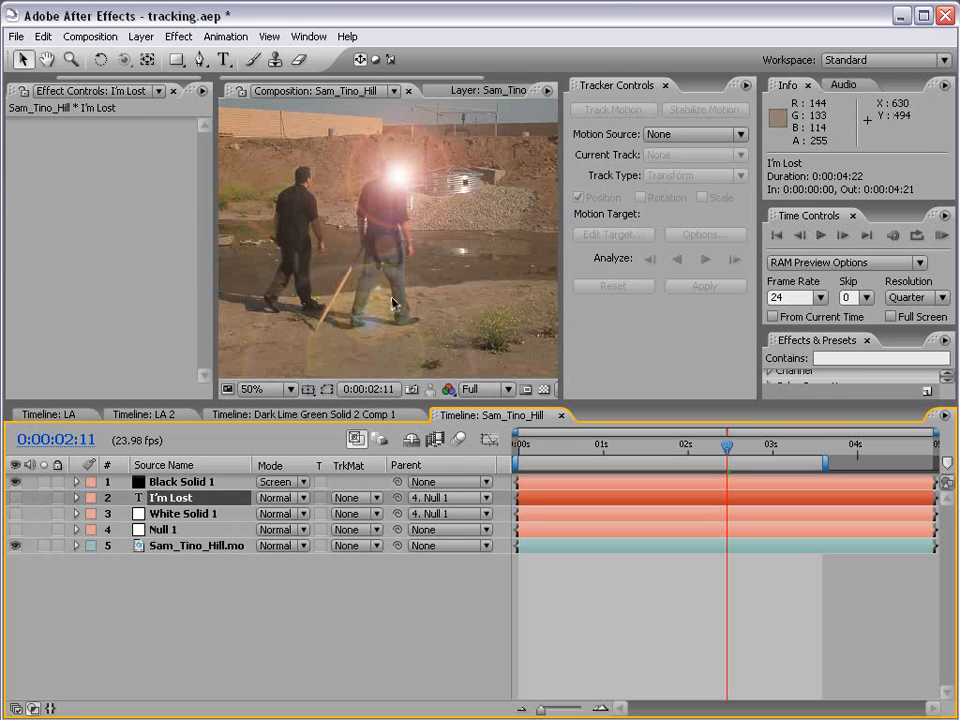
# Widen the effect settings area and fine-tune the flare center on the man's head to about 662, 166
pyautogui.click(182, 481)
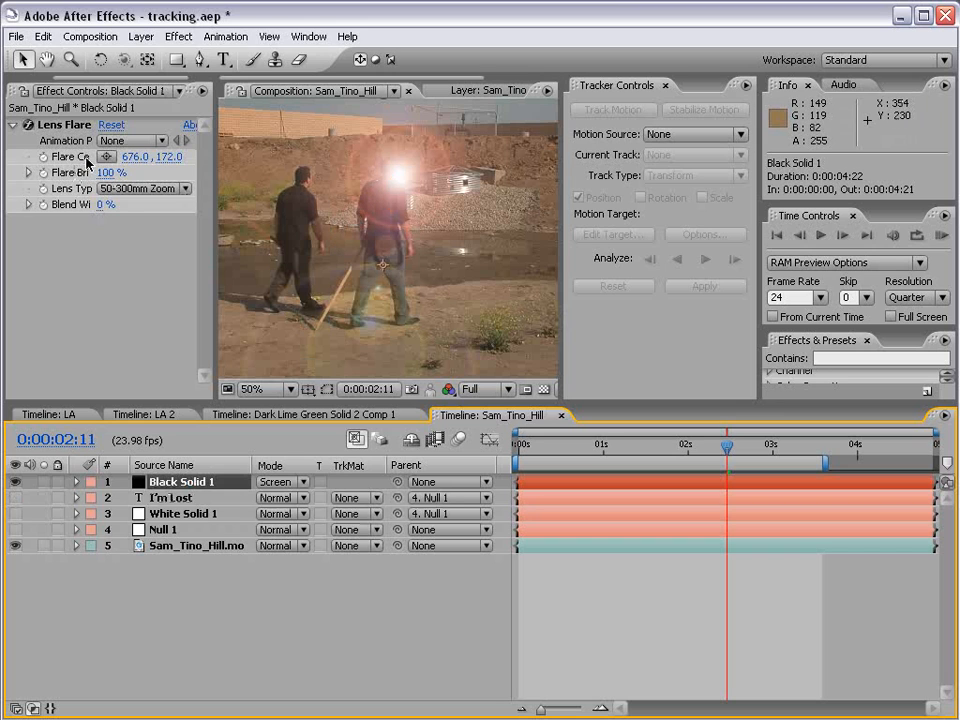
pyautogui.moveTo(219, 178); pyautogui.dragTo(284, 178)
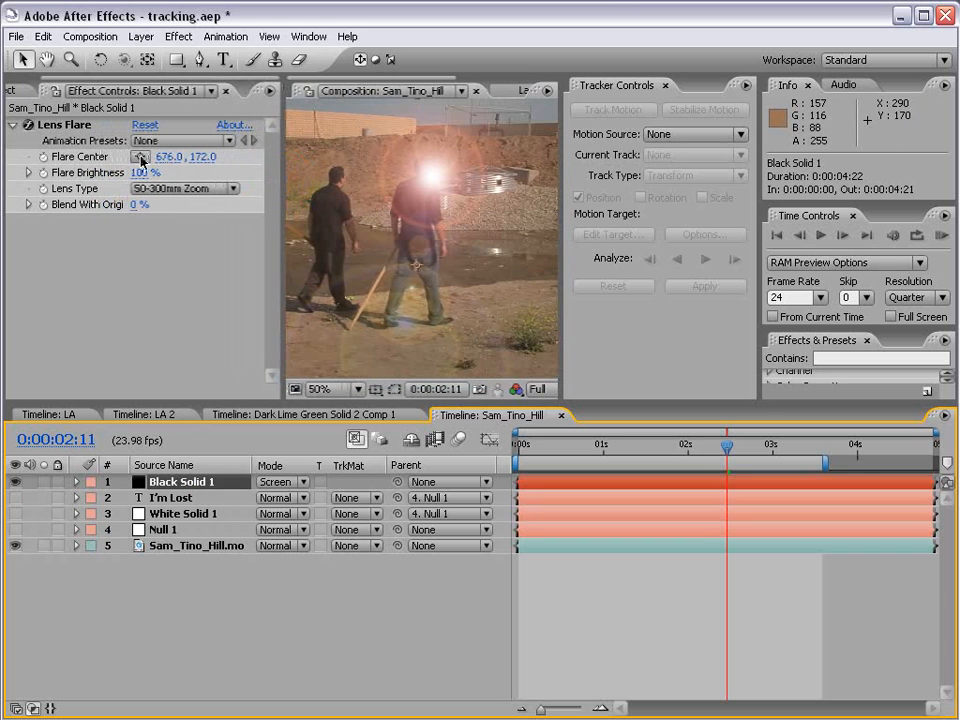
pyautogui.click(64, 124)
pyautogui.moveTo(433, 180)
pyautogui.mouseDown()
pyautogui.moveTo(381, 189)
pyautogui.moveTo(428, 179)
pyautogui.mouseUp()
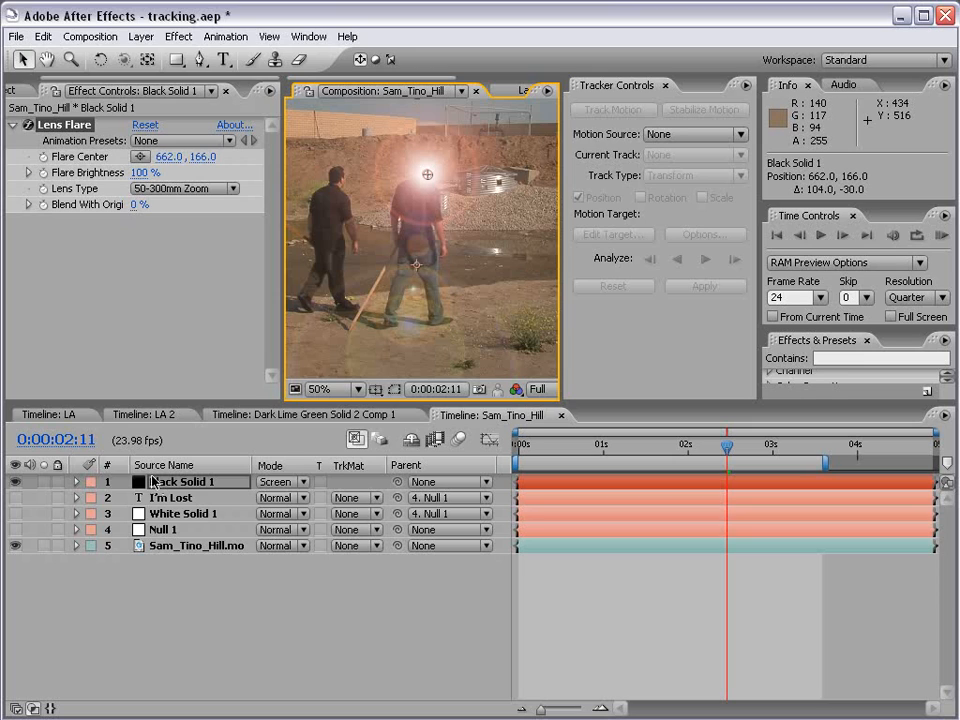
# Reveal the Position property of Null 1 and expand the Lens Flare properties of Black Solid 1 in the timeline
pyautogui.click(160, 530)
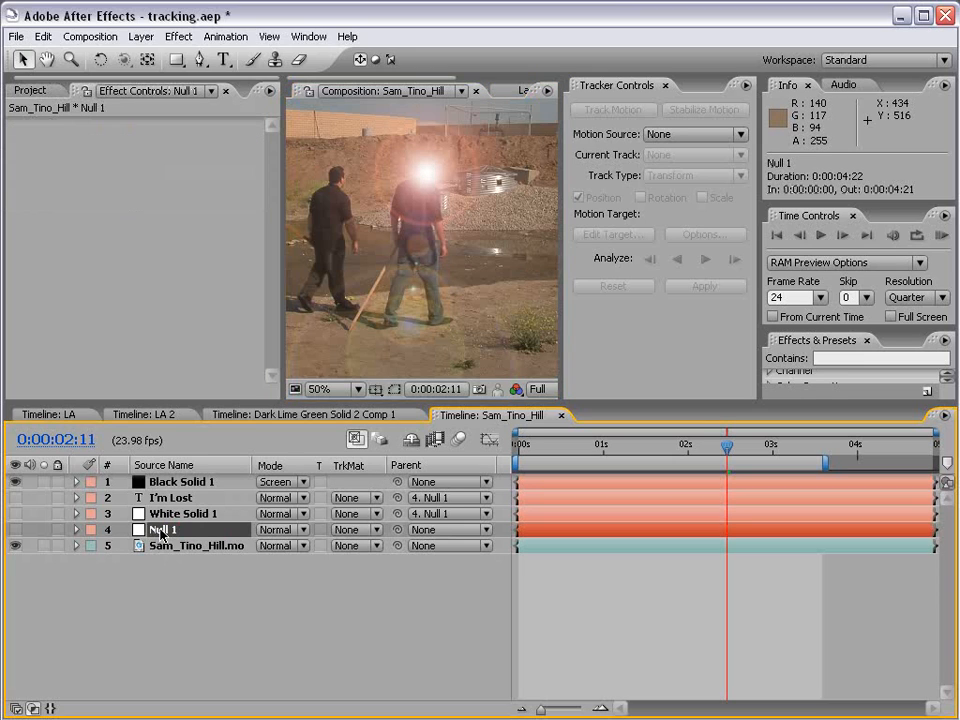
pyautogui.press('p')
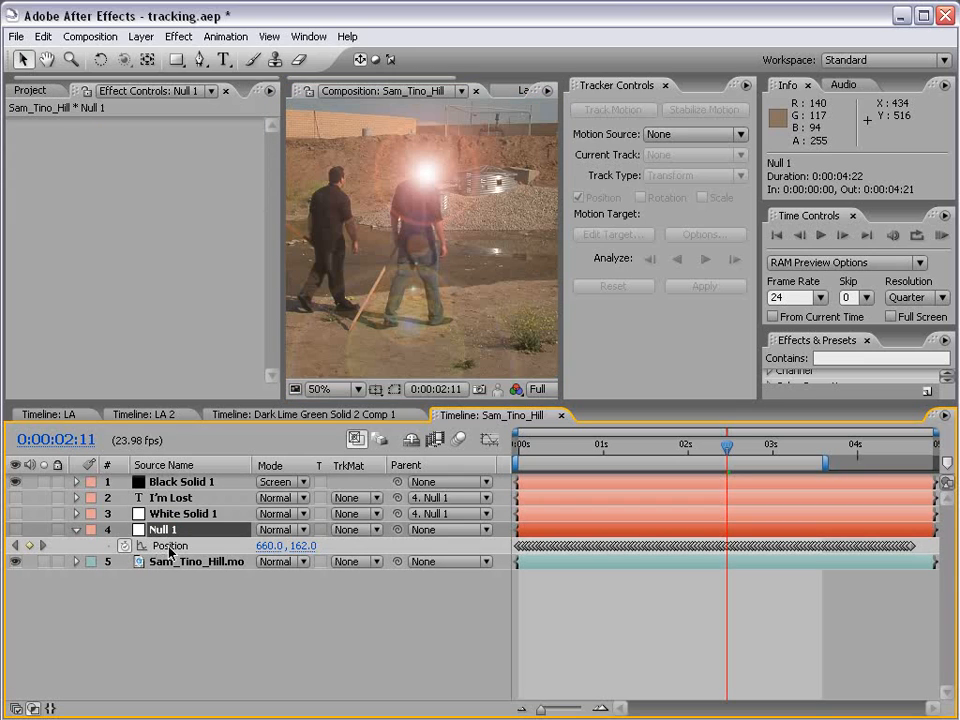
pyautogui.click(175, 483)
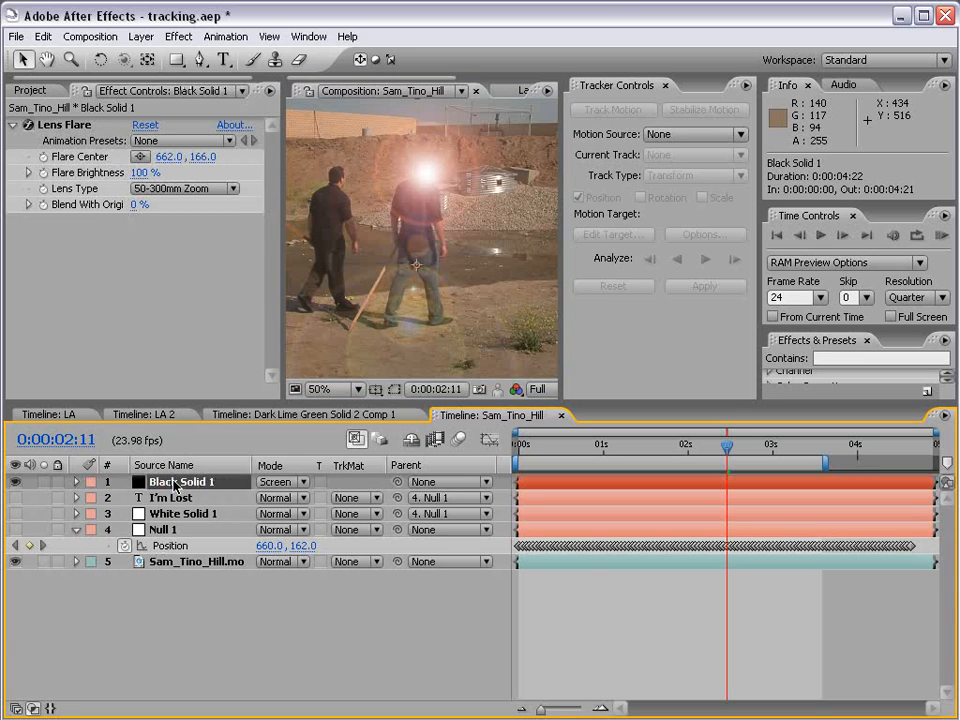
pyautogui.click(77, 482)
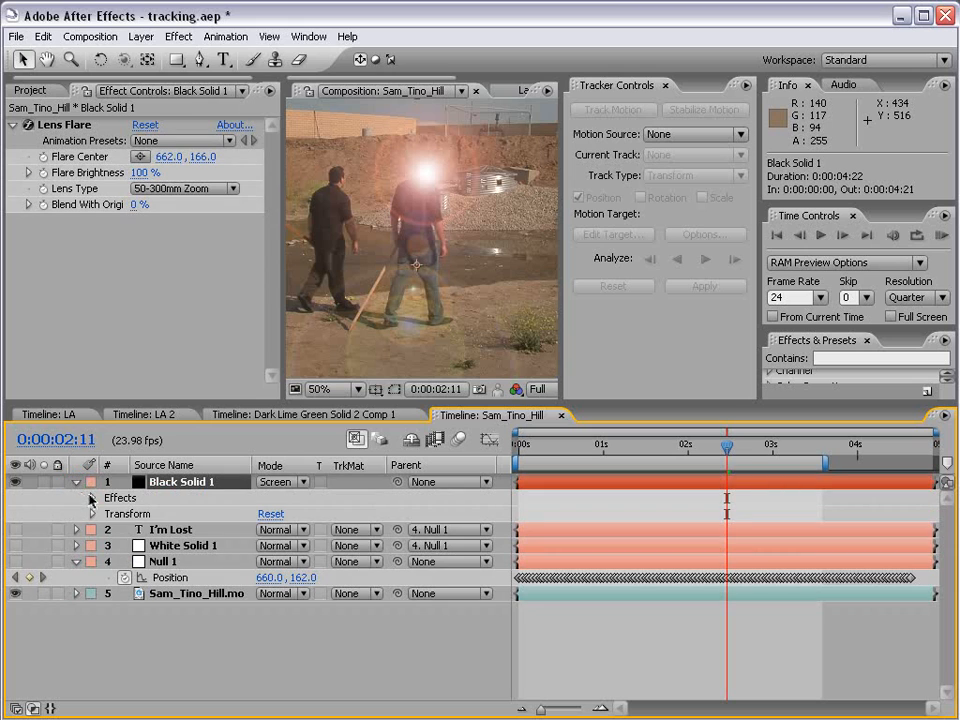
pyautogui.click(91, 497)
pyautogui.click(109, 514)
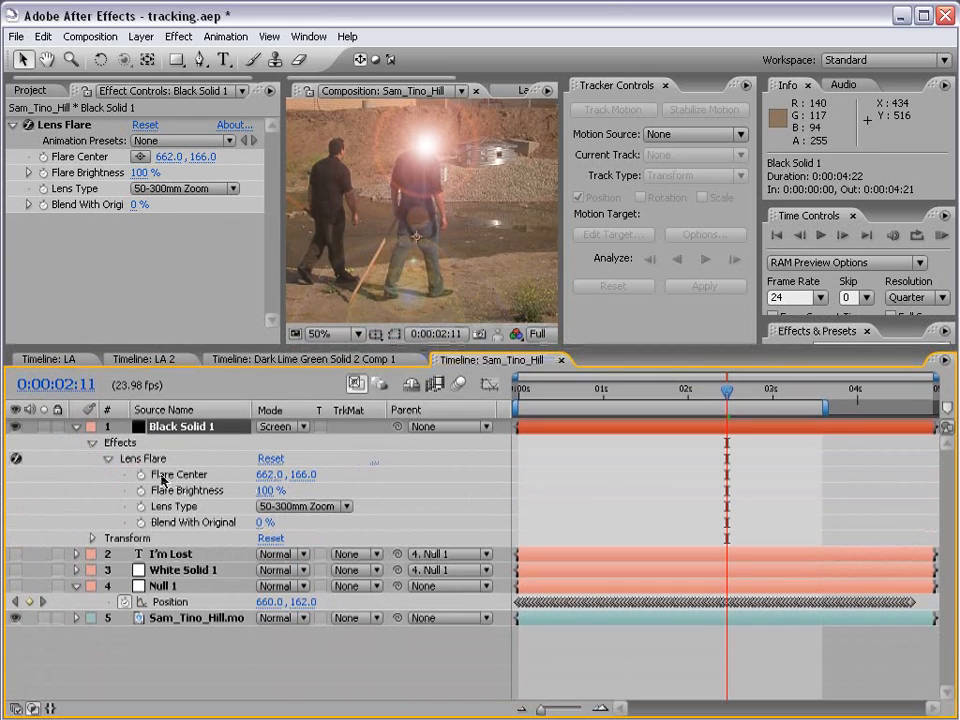
# At the start of the composition, link Black Solid 1's Flare Center to Null 1's Position with an expression
pyautogui.click(170, 476)
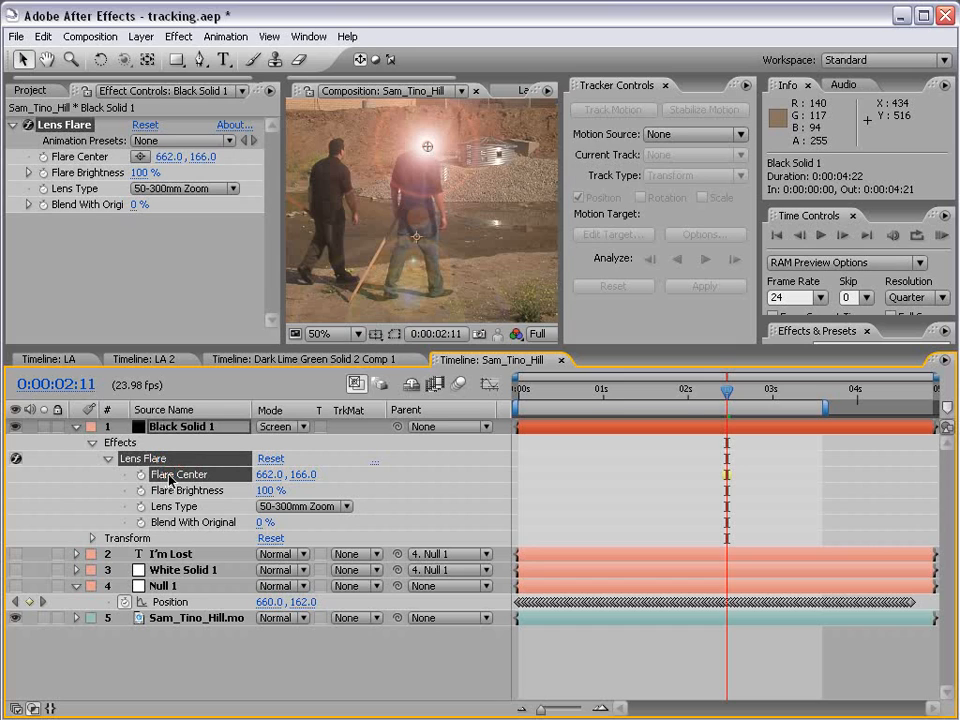
pyautogui.click(520, 396)
pyautogui.moveTo(520, 396); pyautogui.dragTo(506, 392)
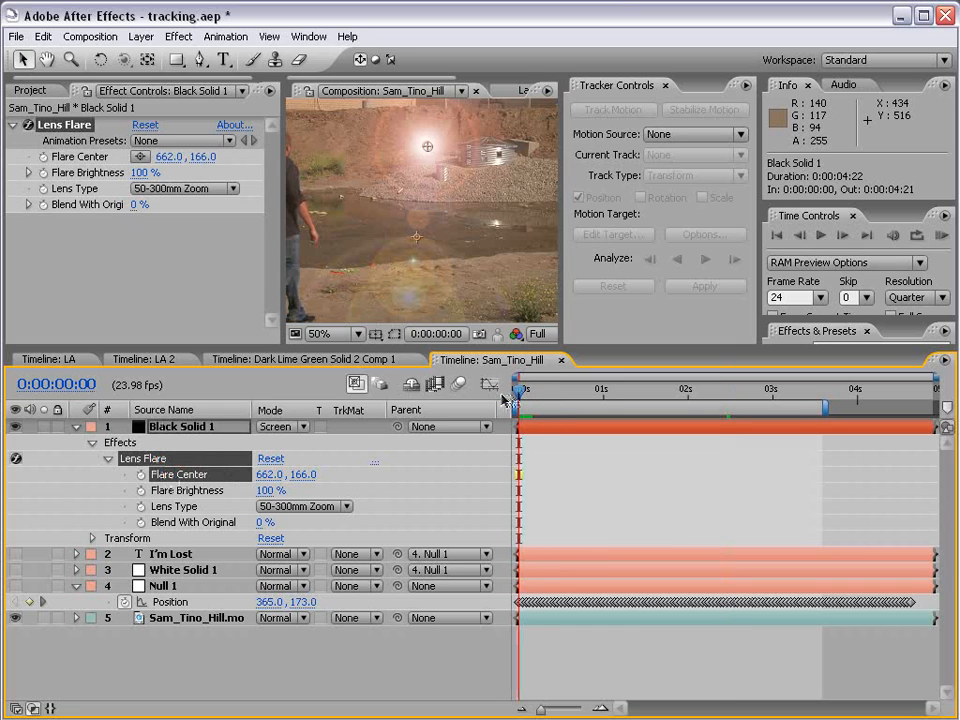
pyautogui.click(141, 476)
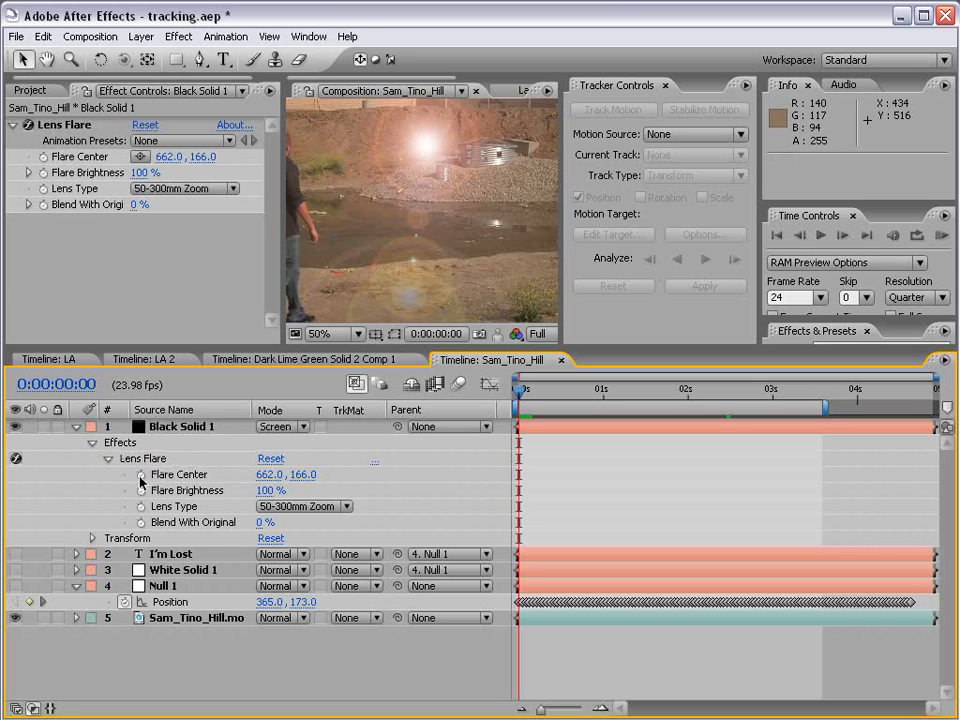
pyautogui.keyDown('alt'); pyautogui.click(141, 478); pyautogui.keyUp('alt')
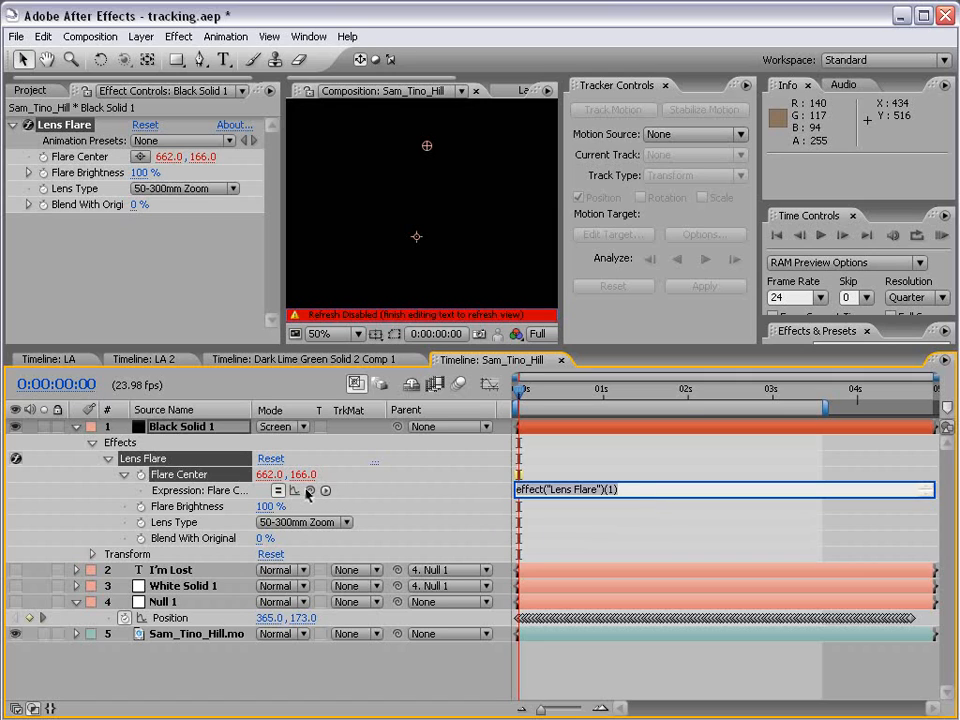
pyautogui.moveTo(309, 490); pyautogui.dragTo(208, 620)
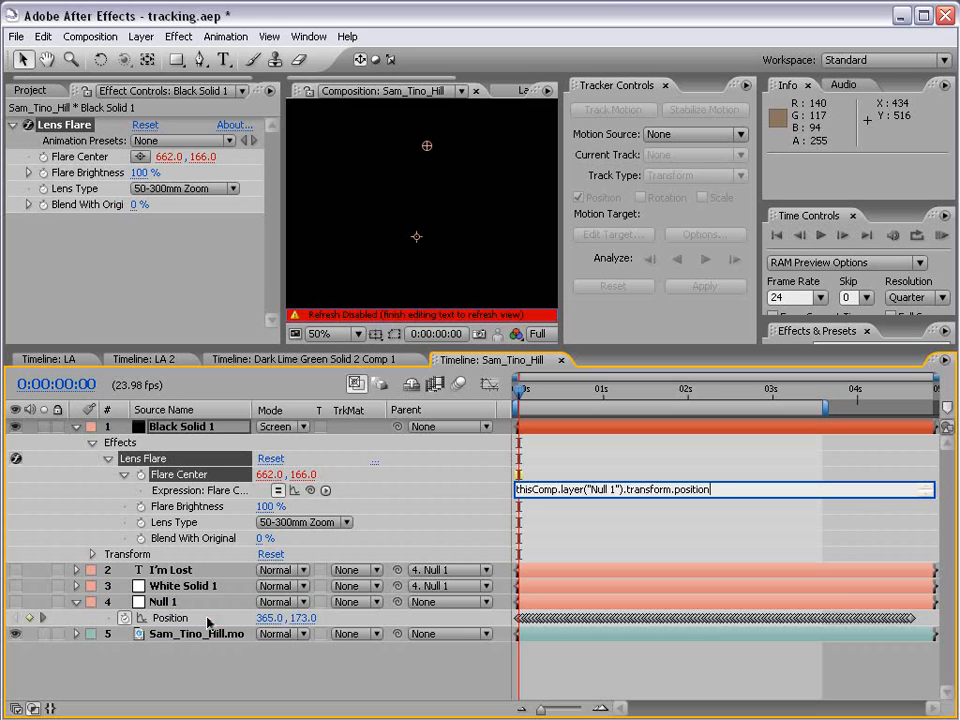
pyautogui.click(425, 660)
# Zoom the composition view out to 25% and scrub the timeline to check the flare's motion, returning to the first frame
pyautogui.scroll(-1, 406, 180)
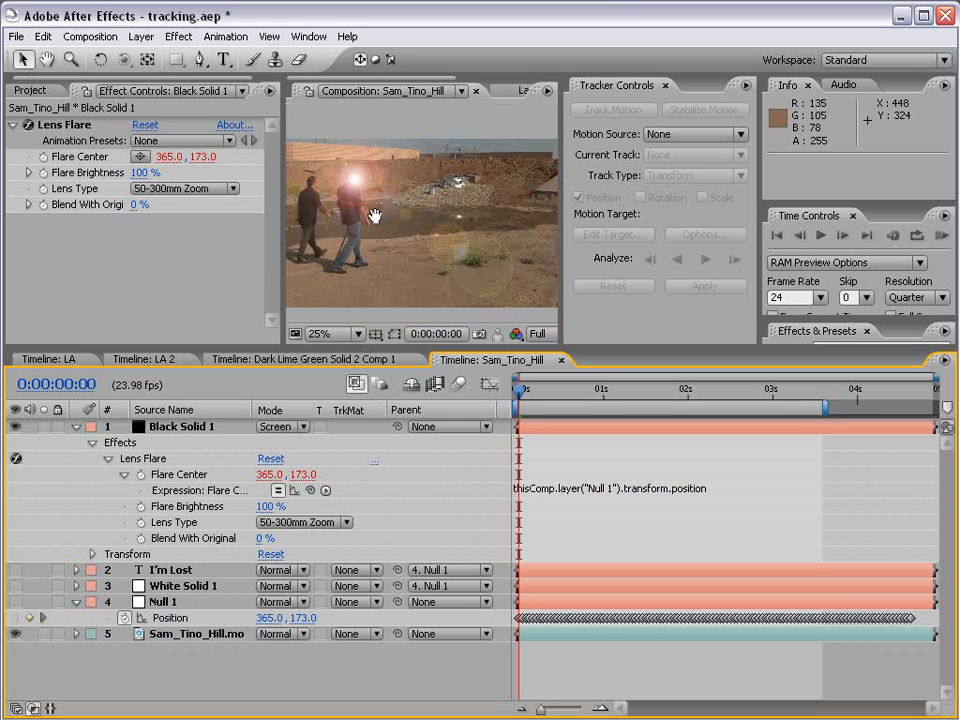
pyautogui.click(163, 603)
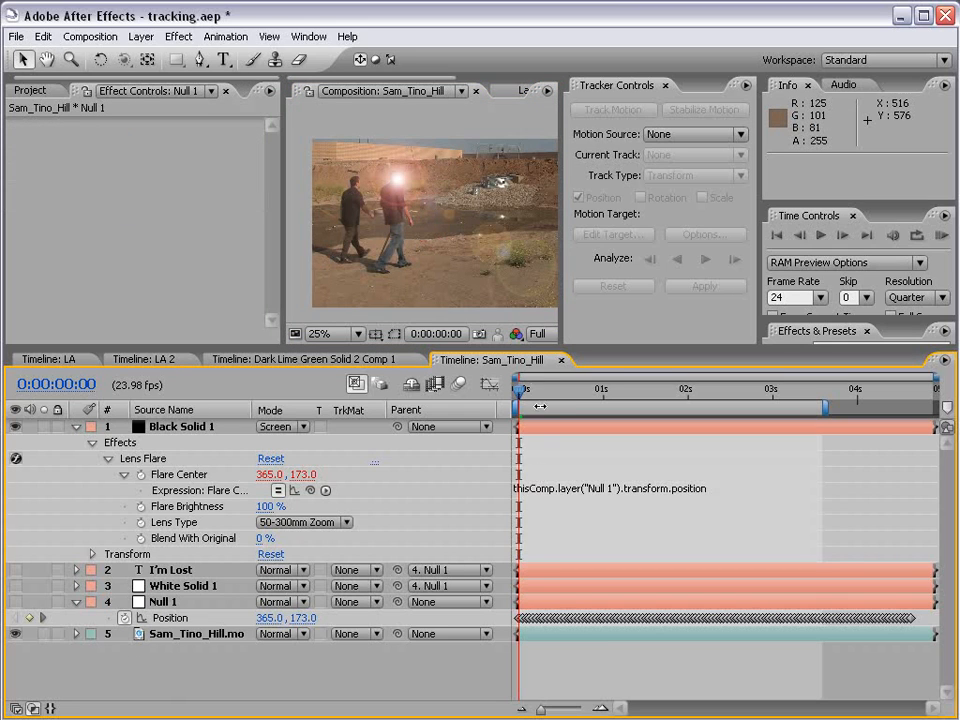
pyautogui.moveTo(518, 391)
pyautogui.mouseDown()
pyautogui.moveTo(776, 398)
pyautogui.moveTo(519, 400)
pyautogui.moveTo(701, 405)
pyautogui.moveTo(509, 410)
pyautogui.mouseUp()
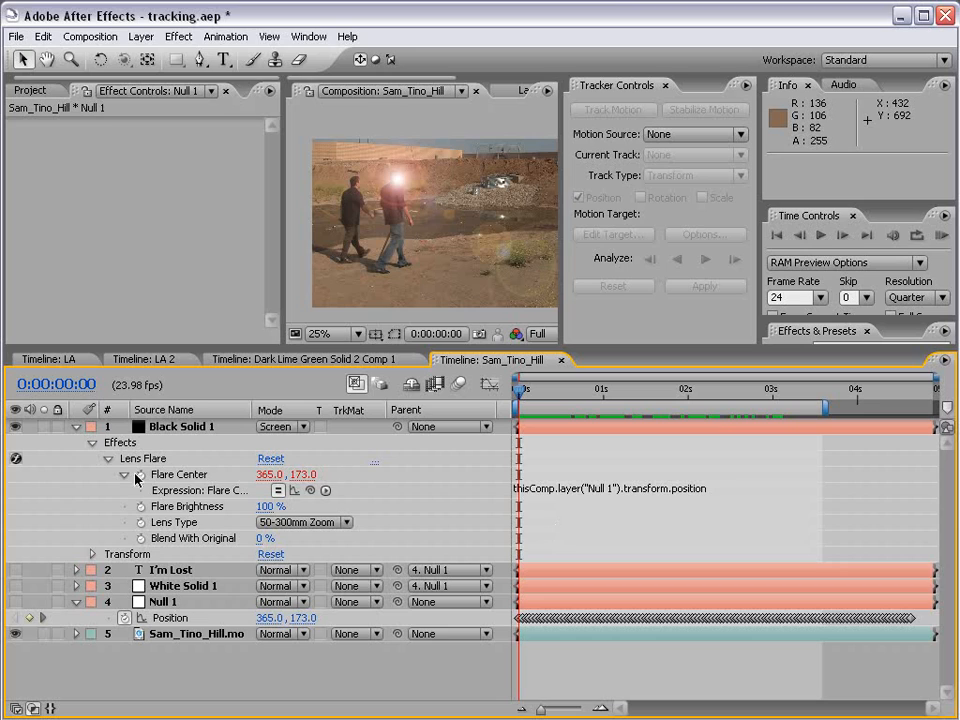
# Remove the expression from the Lens Flare's Flare Center on Black Solid 1
pyautogui.click(310, 491)
pyautogui.keyDown('alt'); pyautogui.click(141, 476); pyautogui.keyUp('alt')
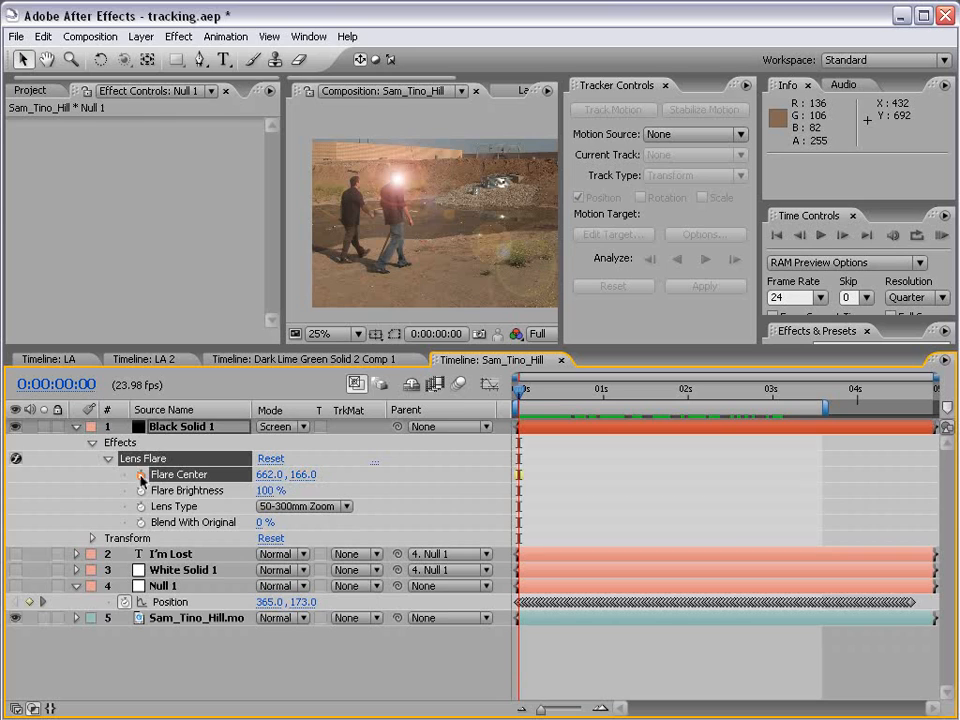
pyautogui.click(566, 477)
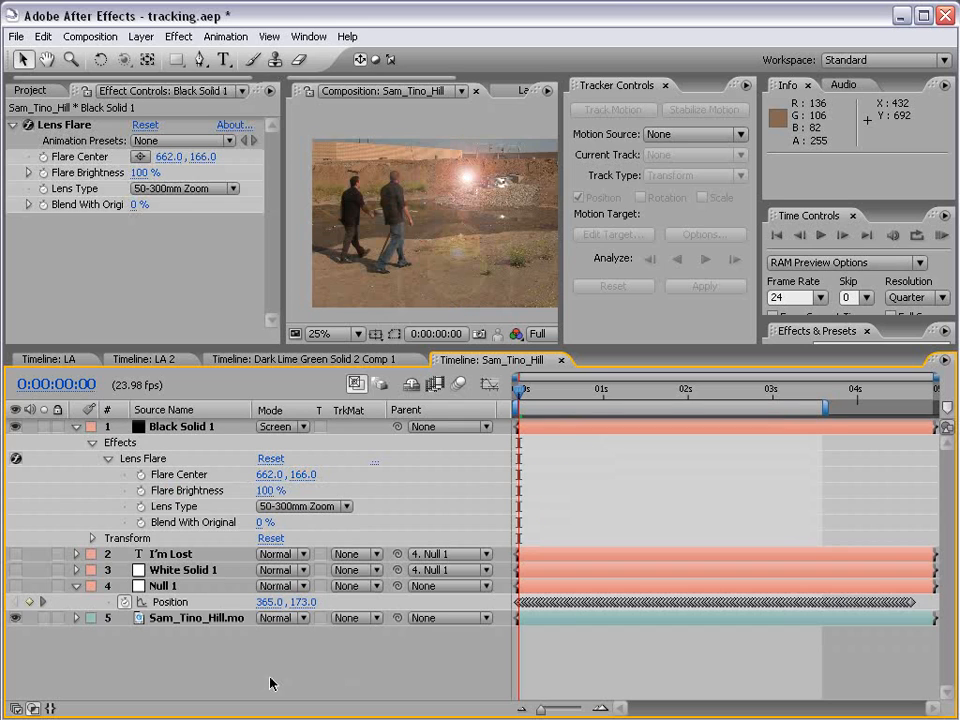
# Copy all of Null 1's Position keyframes and paste them onto the Lens Flare's Flare Center on Black Solid 1
pyautogui.click(172, 602)
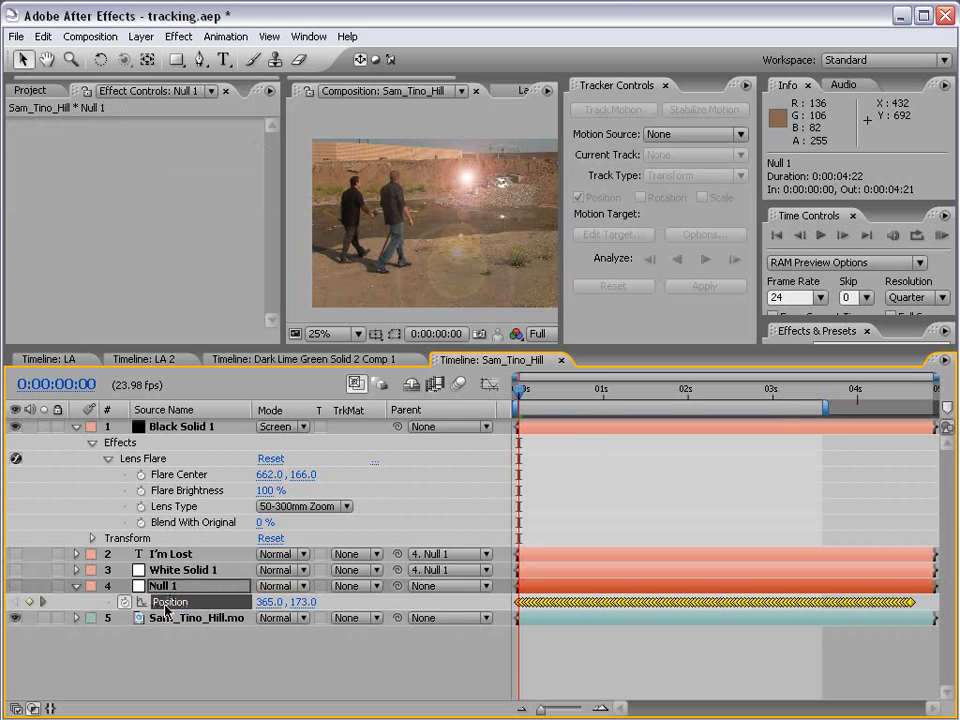
pyautogui.click(48, 37)
pyautogui.click(62, 128)
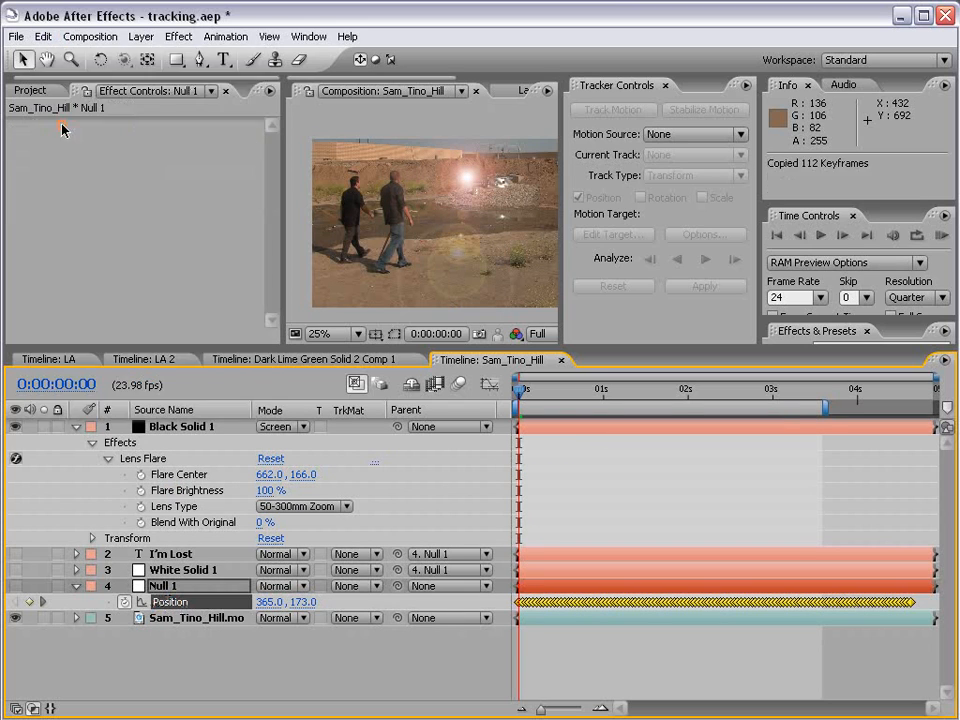
pyautogui.click(180, 475)
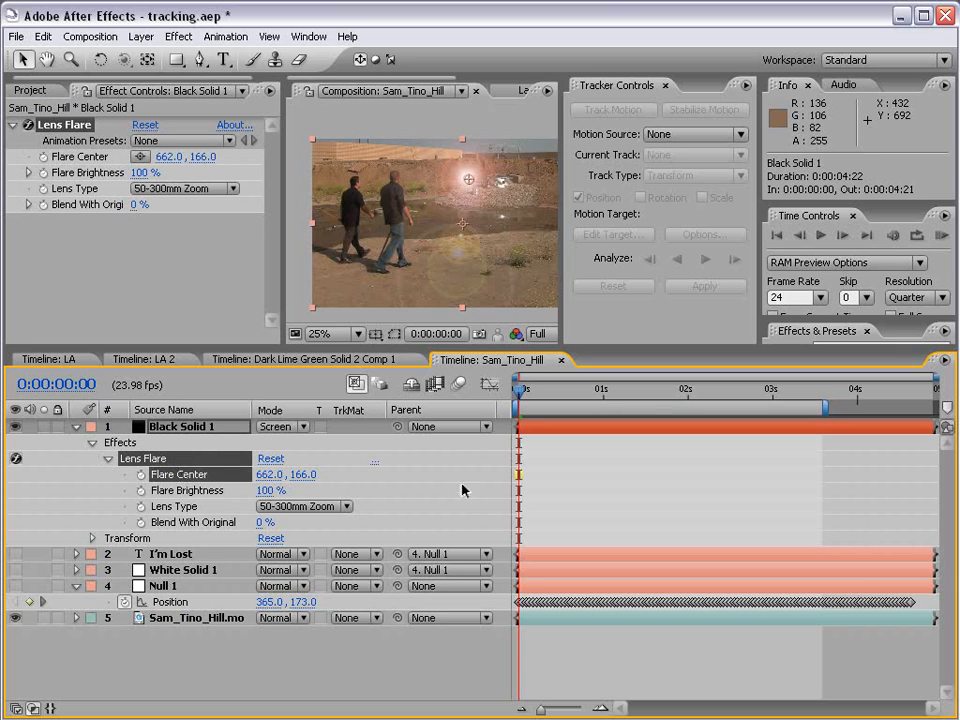
pyautogui.click(43, 37)
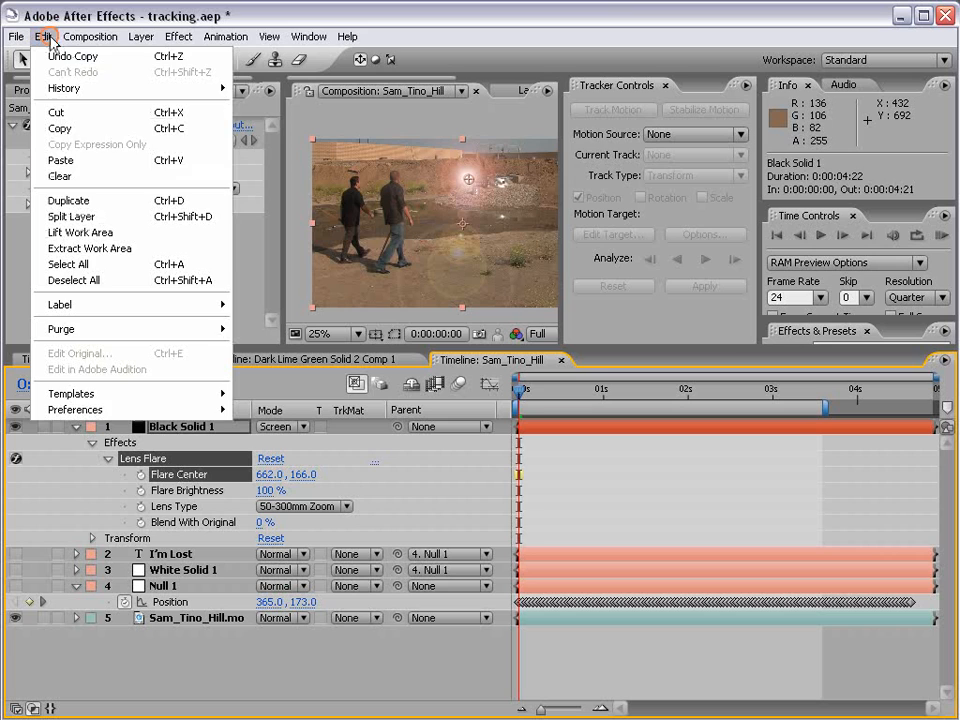
pyautogui.click(64, 158)
pyautogui.click(568, 551)
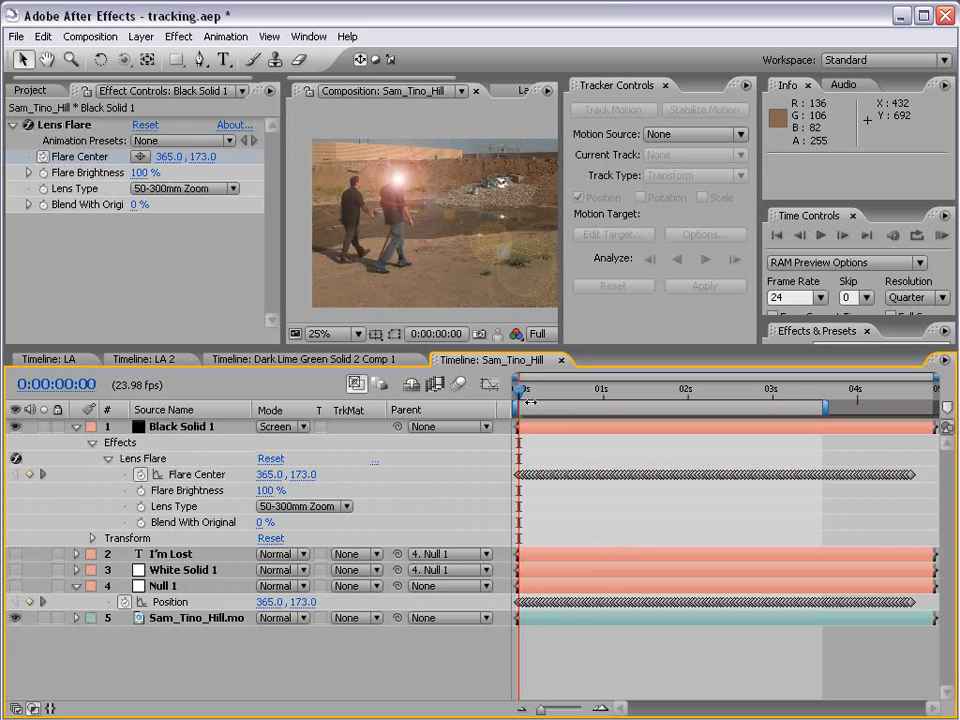
# Scrub through the timeline and play the composition in an enlarged view to check the flare's motion, restoring the normal layout when finished
pyautogui.moveTo(519, 391)
pyautogui.mouseDown()
pyautogui.moveTo(567, 400)
pyautogui.moveTo(782, 394)
pyautogui.moveTo(509, 402)
pyautogui.mouseUp()
pyautogui.press('`')
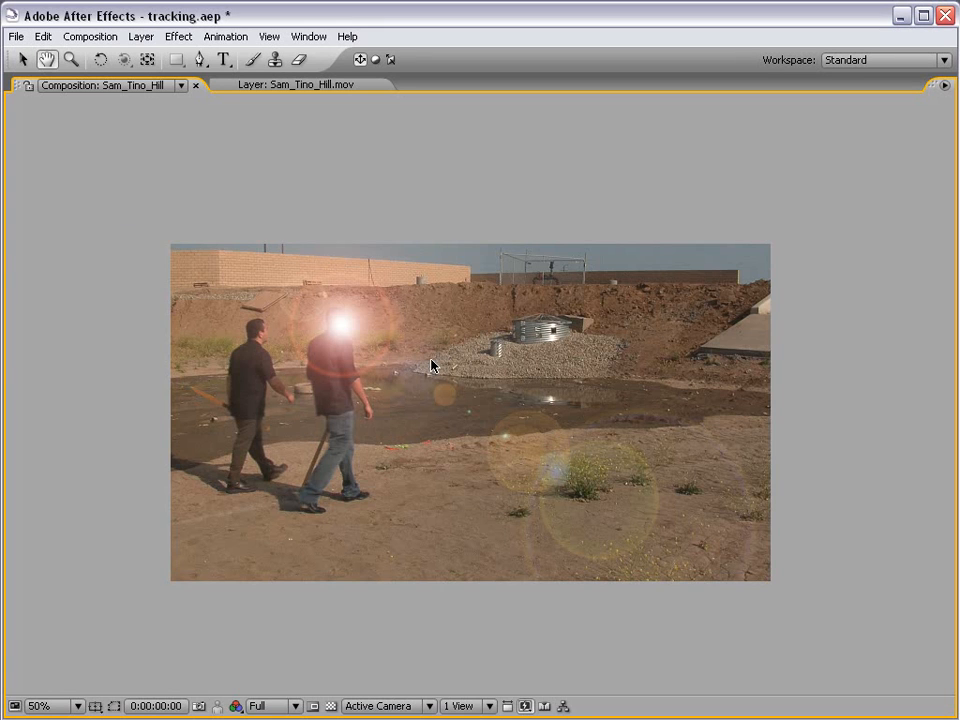
pyautogui.press('space')
pyautogui.press('`')
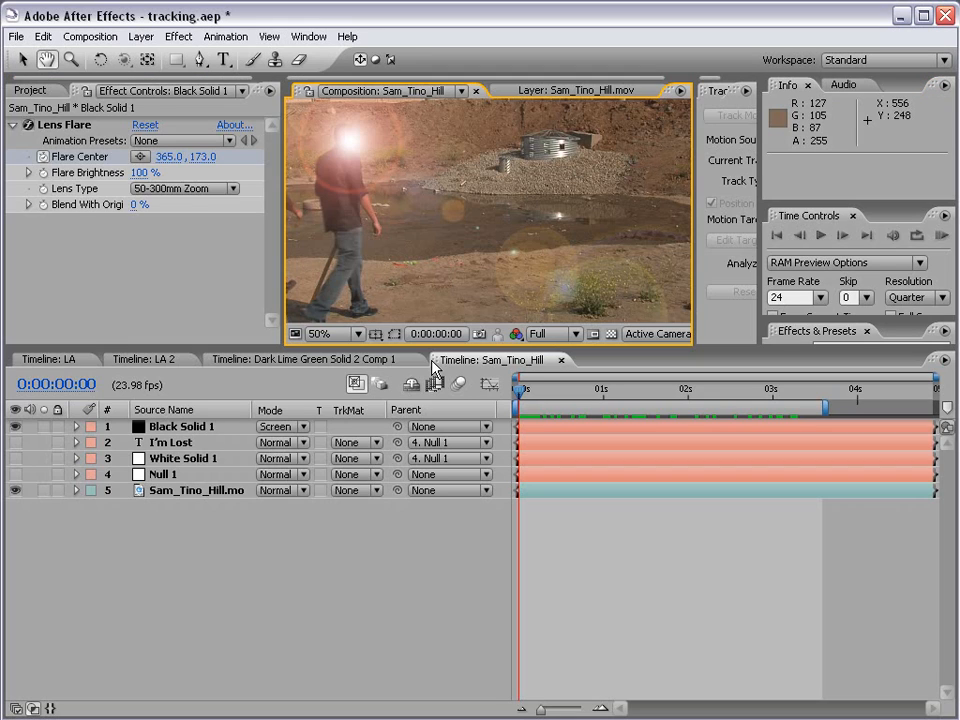